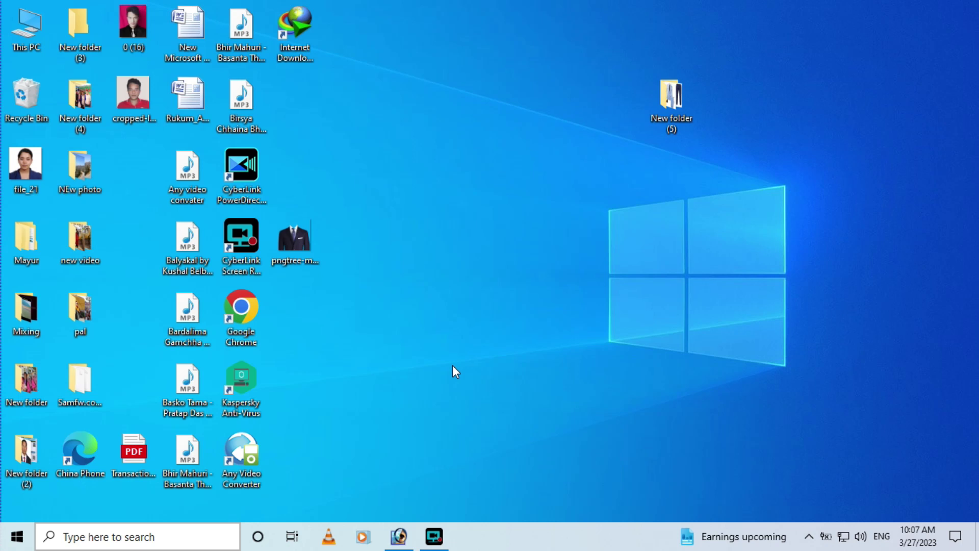
- Refresh the desktop three times from its right-click menu
right_click(482, 253)
click(519, 297)
right_click(474, 253)
click(506, 295)
right_click(442, 222)
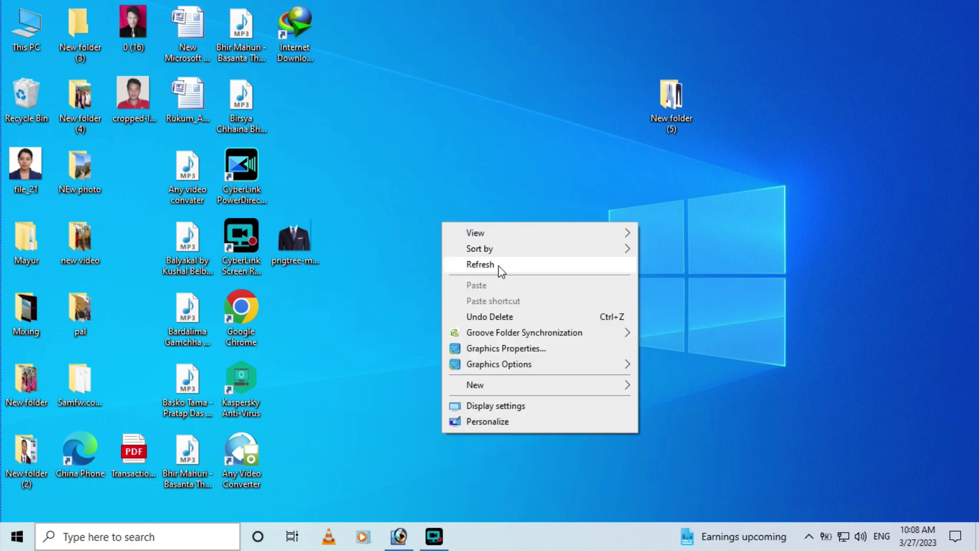
click(498, 265)
- Bring Photoshop forward, minimize it again, and refresh the desktop twice more
click(398, 538)
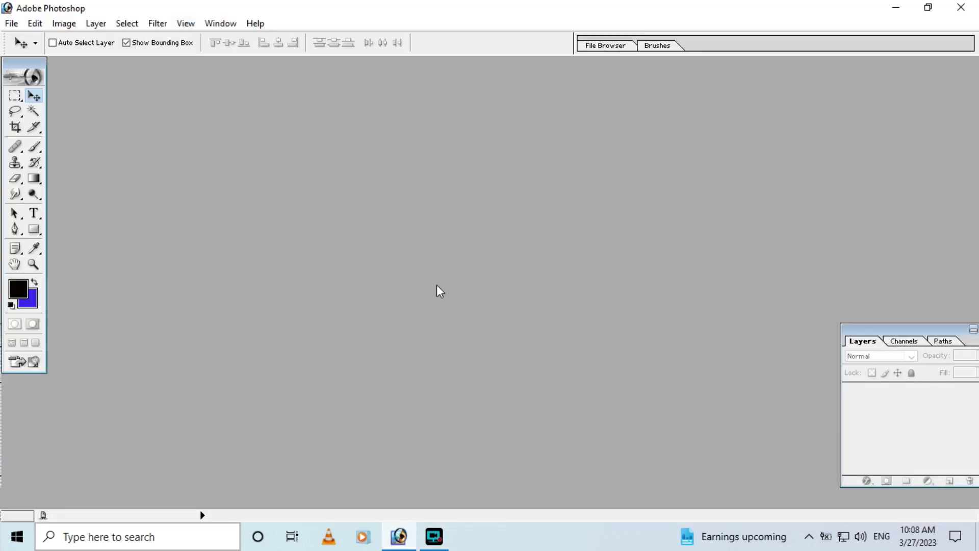
click(895, 8)
right_click(463, 164)
click(506, 206)
right_click(484, 122)
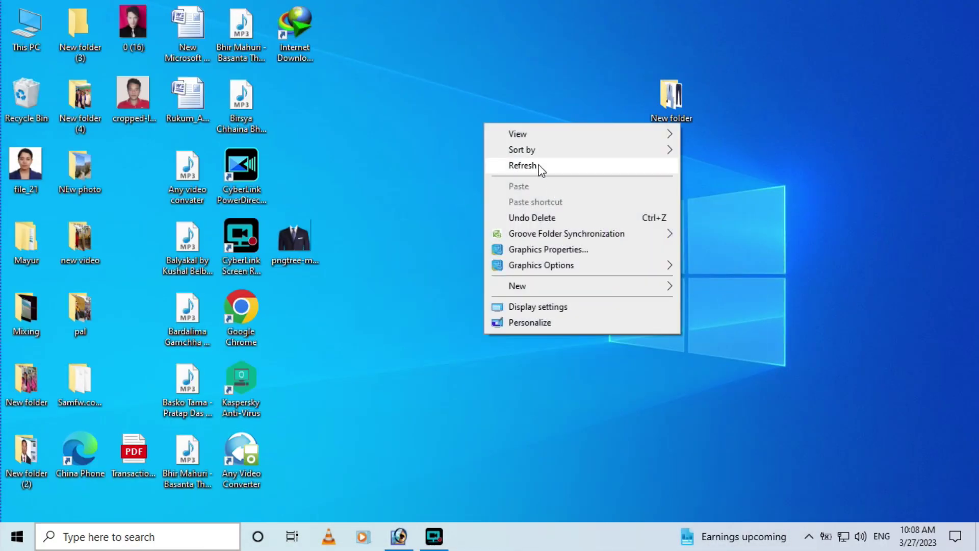
click(538, 166)
- Refresh the desktop four more times
mouse_move(521, 150)
right_click(465, 79)
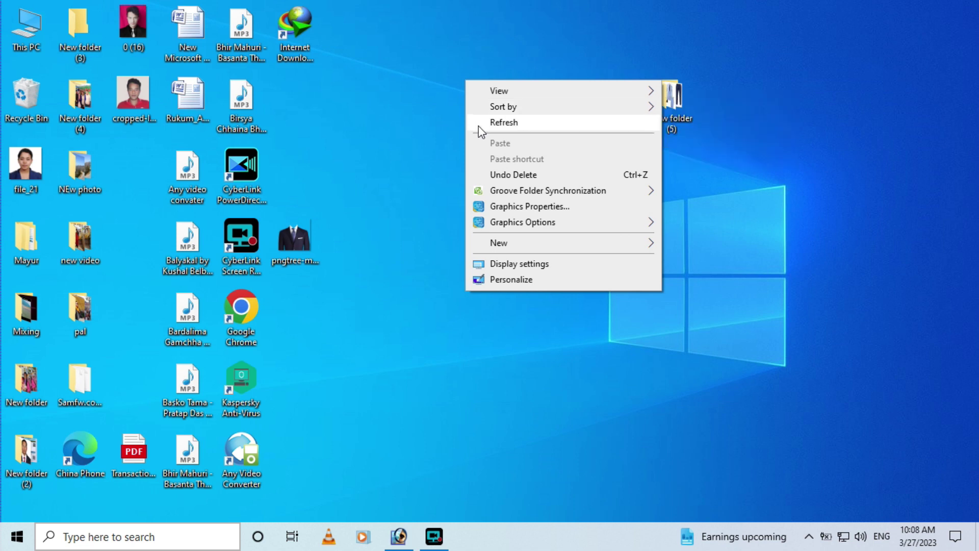
click(510, 123)
right_click(479, 99)
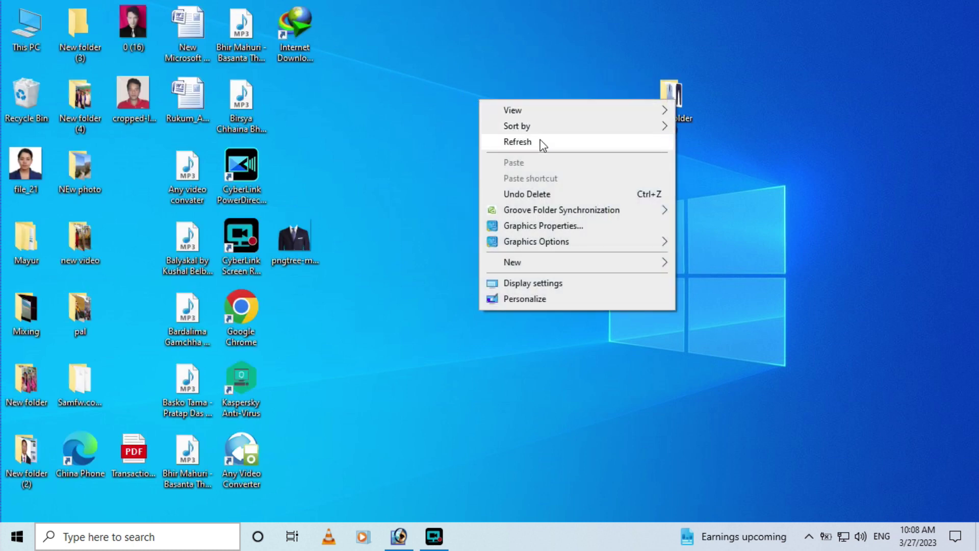
click(570, 144)
right_click(497, 106)
mouse_move(517, 125)
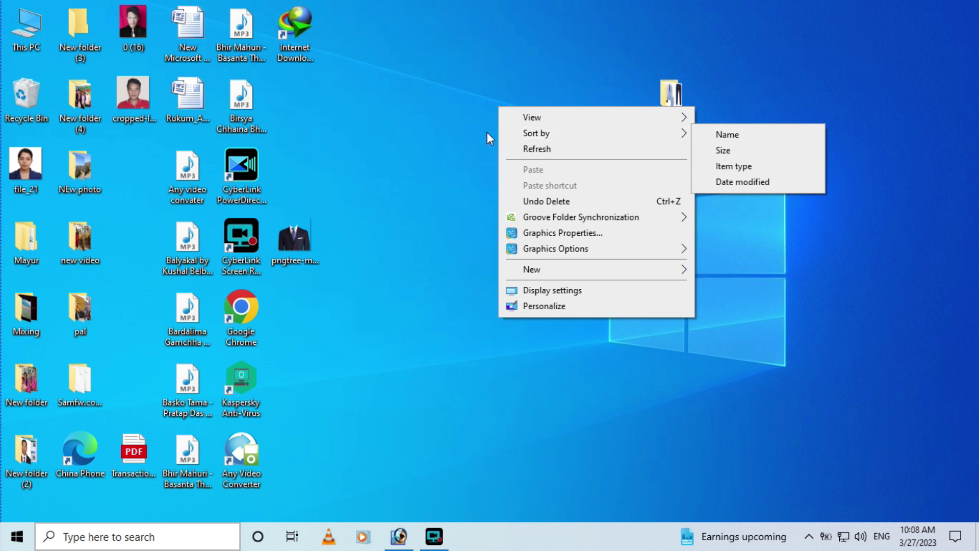
click(540, 149)
right_click(411, 85)
click(440, 128)
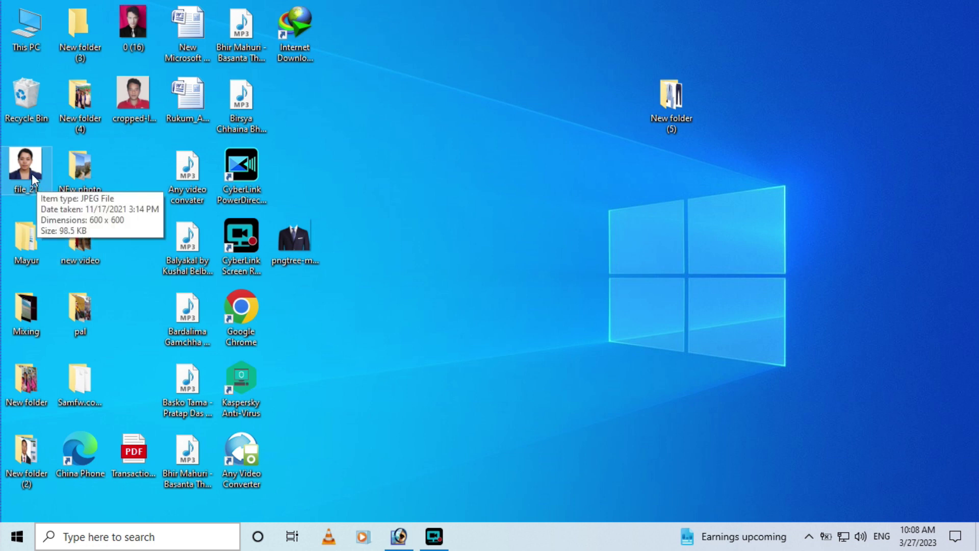
- Open file_21.jpeg by dropping it onto Photoshop and maximize the document
drag(38, 161, 524, 335)
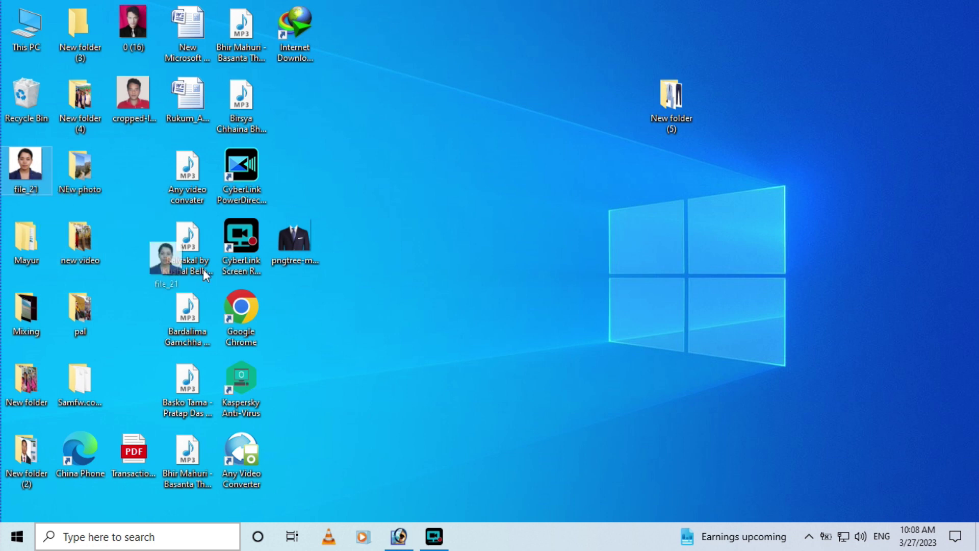
mouse_move(433, 448)
mouse_down()
mouse_move(420, 514)
mouse_move(387, 297)
mouse_up()
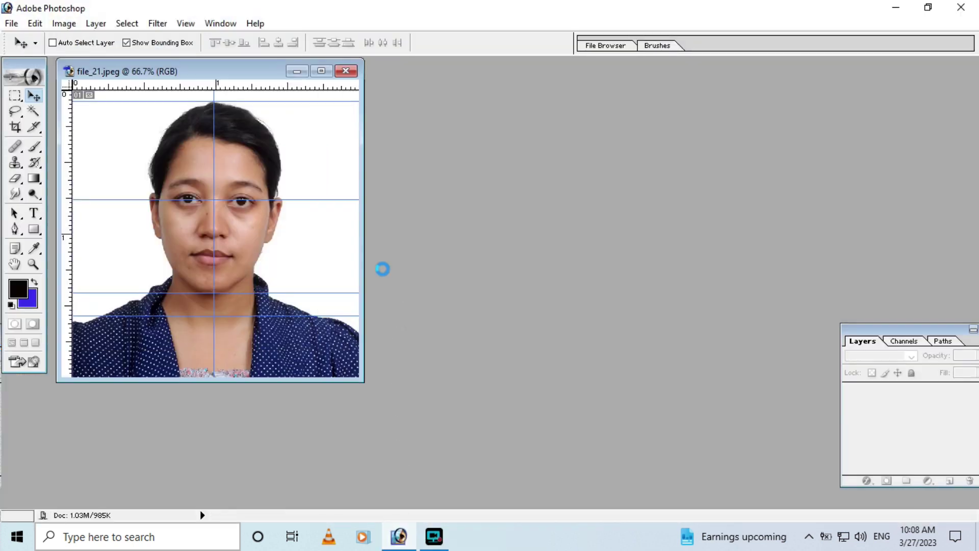
double_click(295, 76)
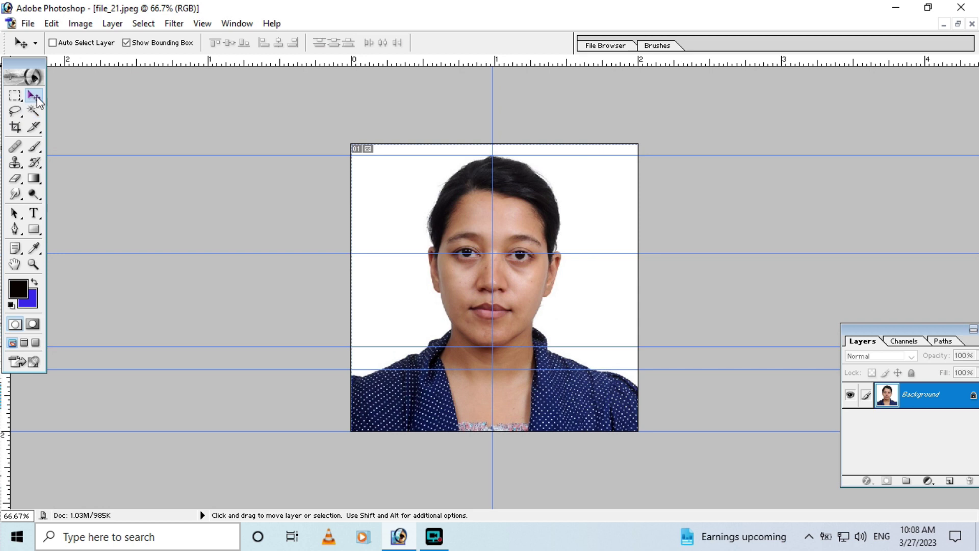
- Drag every guide line off the file_21 portrait
drag(260, 154, 284, 63)
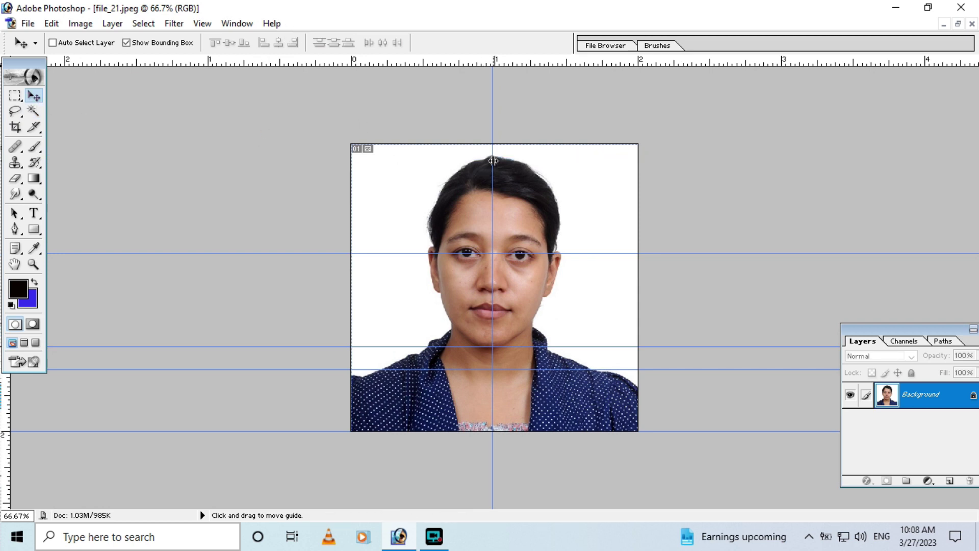
drag(492, 204, 492, 63)
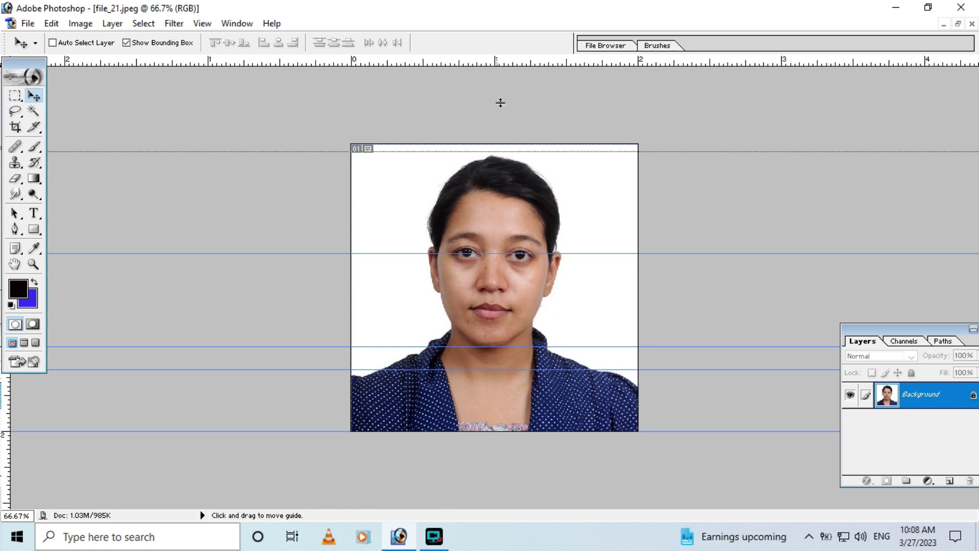
drag(484, 253, 510, 62)
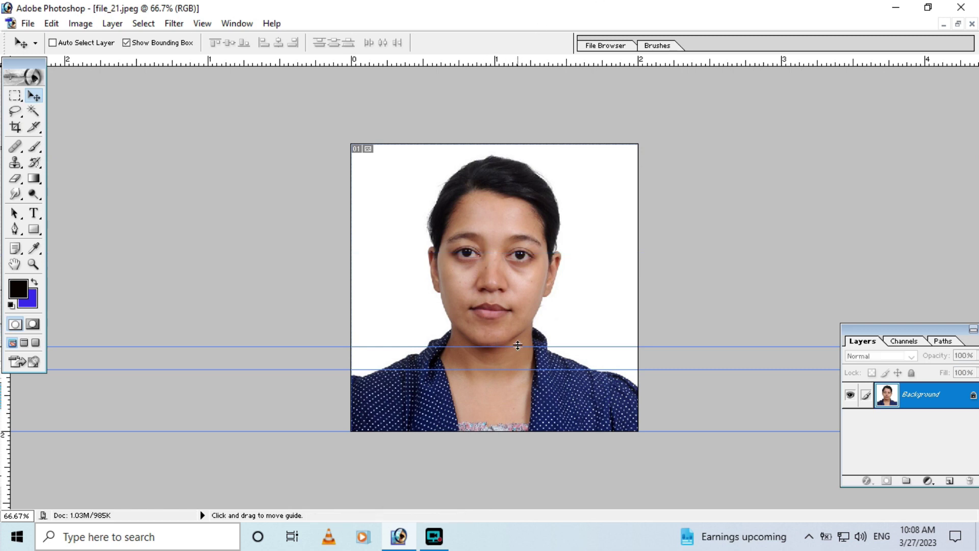
drag(497, 347, 488, 431)
drag(497, 370, 458, 487)
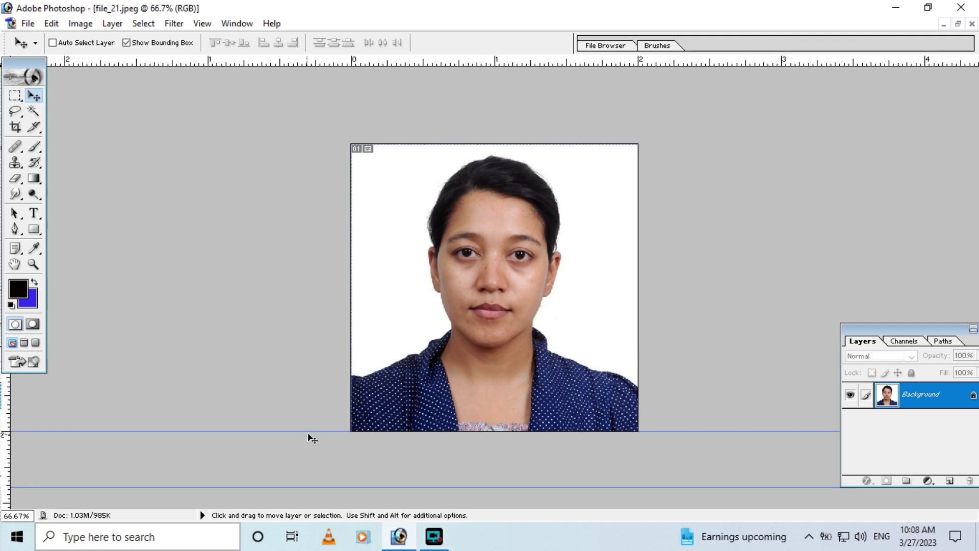
drag(308, 430, 295, 503)
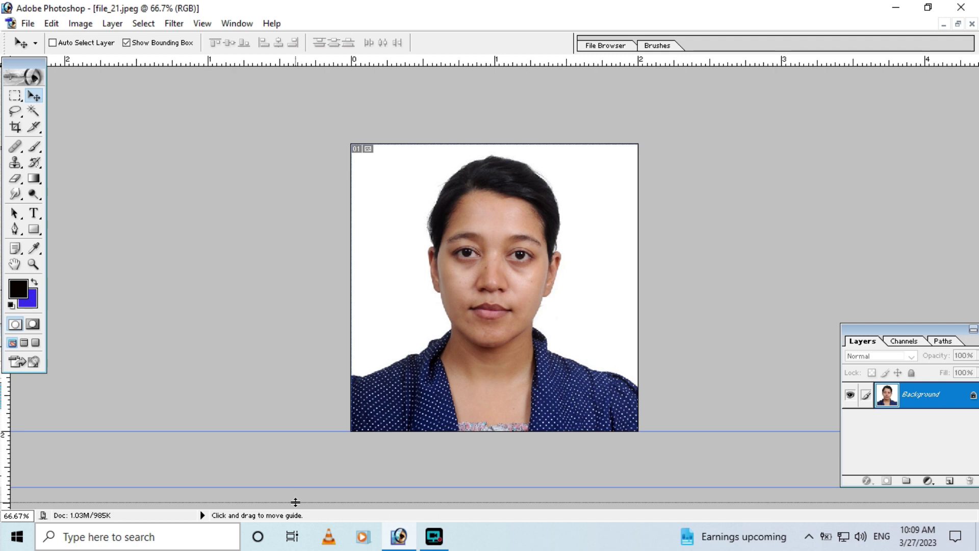
mouse_move(313, 487)
mouse_down()
mouse_move(308, 531)
mouse_move(732, 5)
mouse_up()
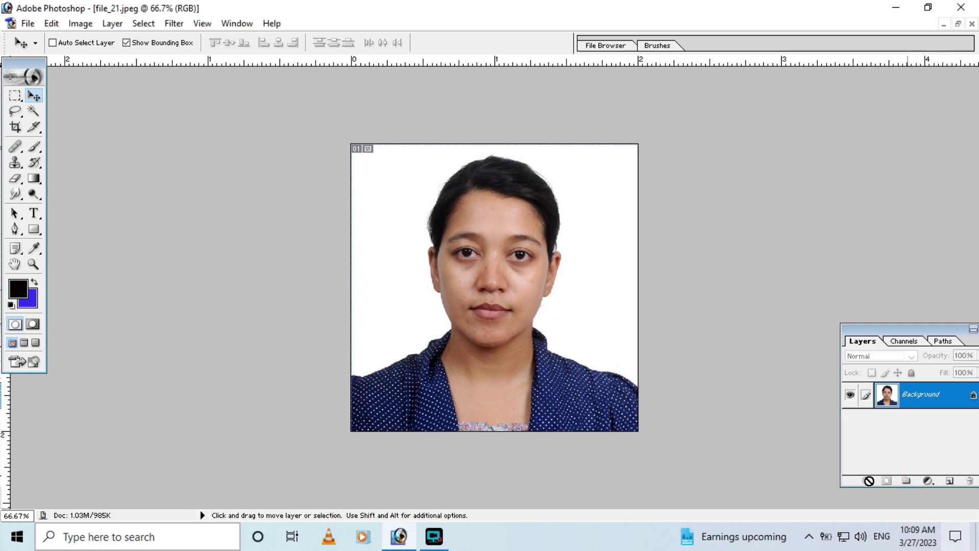
key(ctrl+space)
- Zoom in on the face and back out, reframe the document at 66.7%, then minimize Photoshop
click(574, 315)
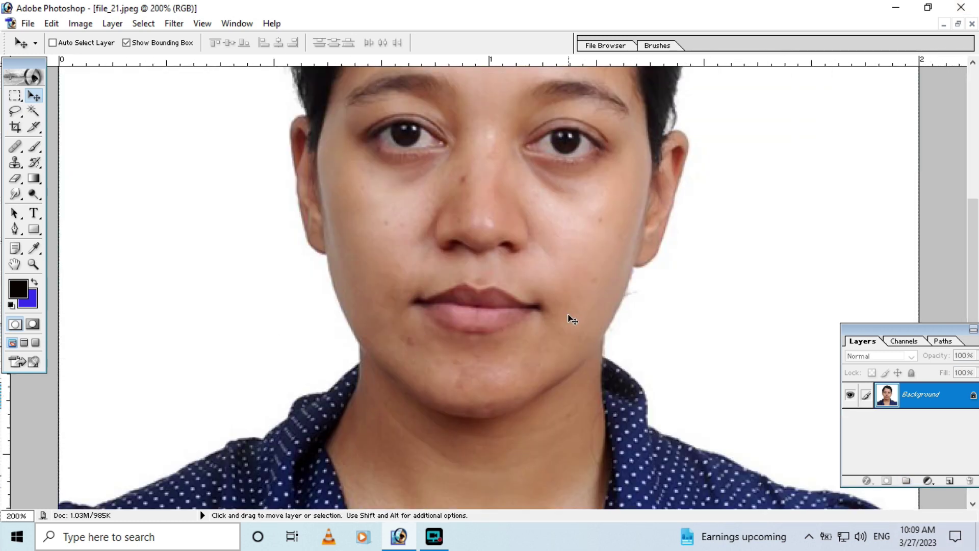
ctrl+alt+click(633, 338)
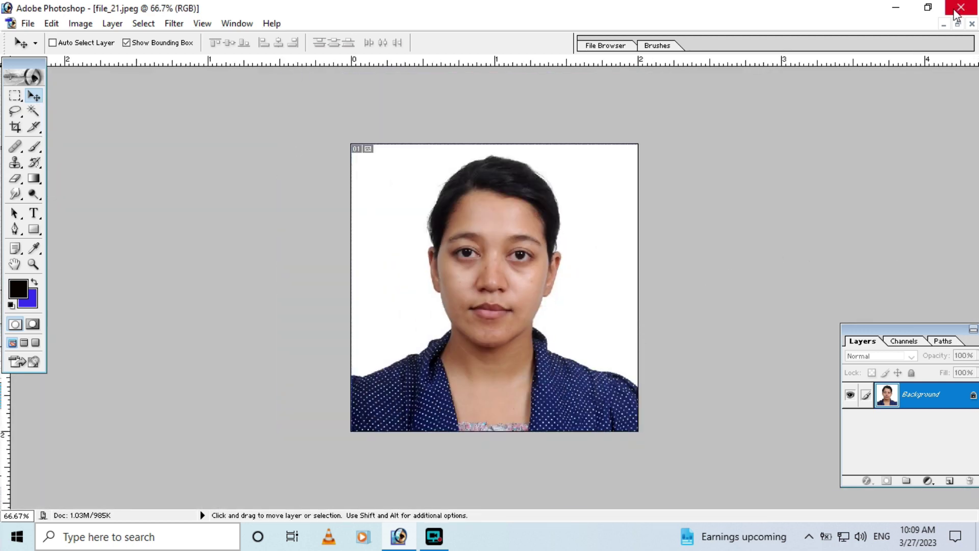
click(957, 23)
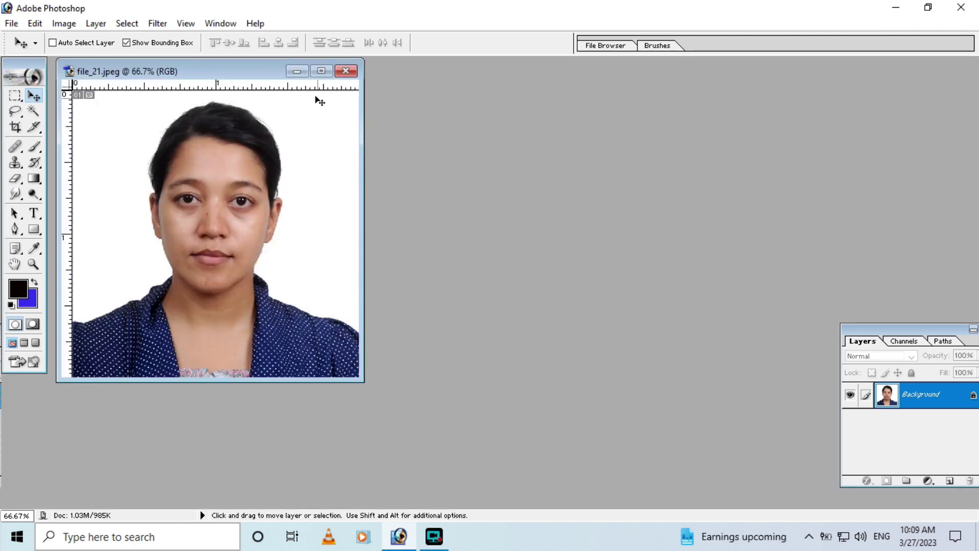
click(321, 71)
alt+click(475, 307)
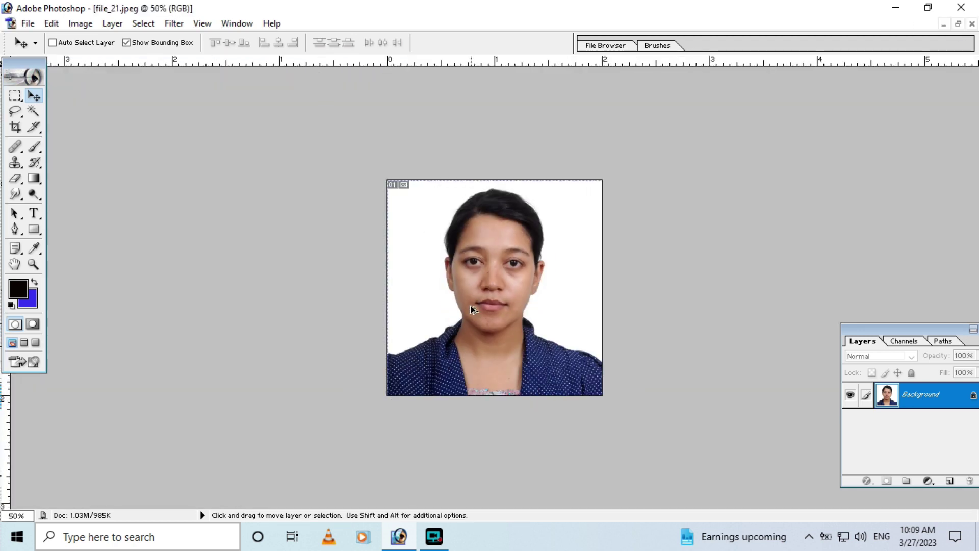
alt+click(468, 304)
click(469, 306)
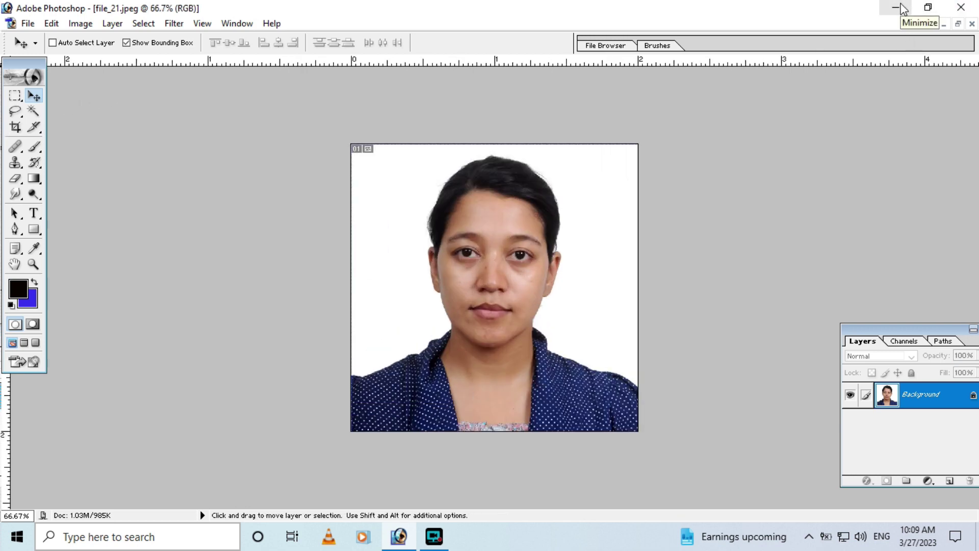
click(900, 8)
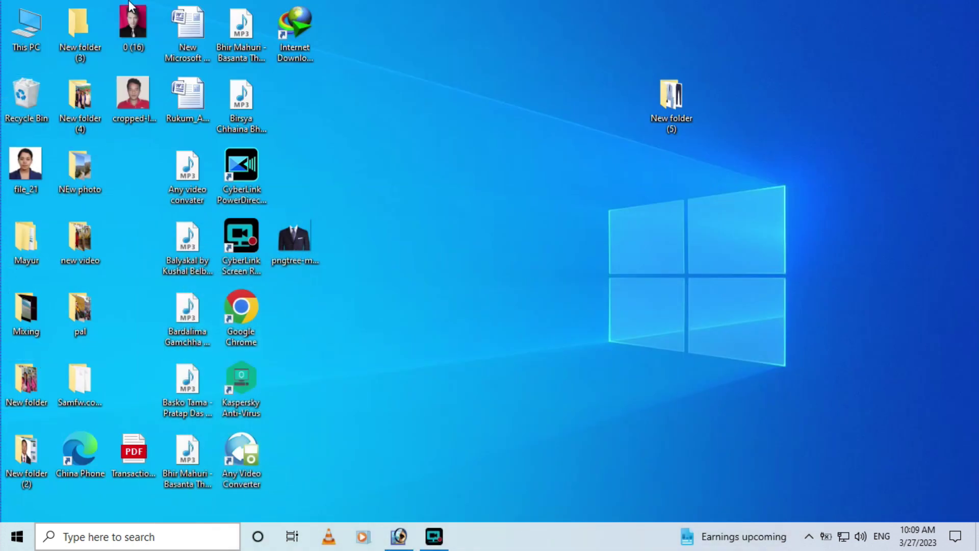
- Open This PC full screen and go into Local Disk (E:) > Edit photo
double_click(43, 38)
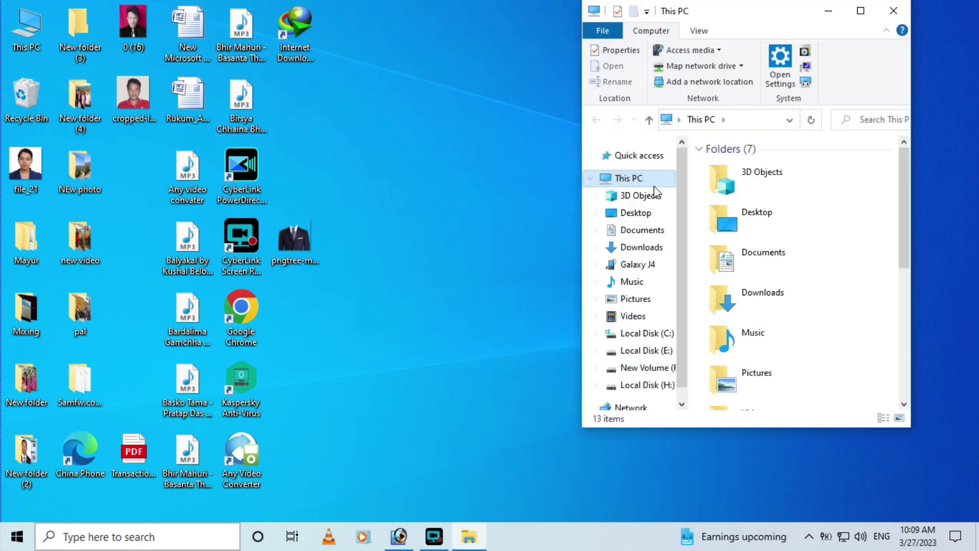
click(860, 10)
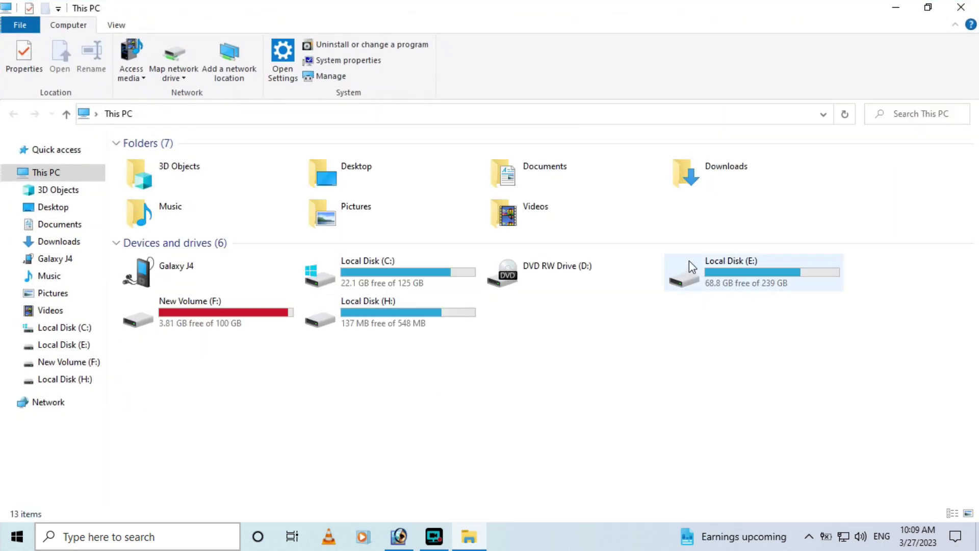
double_click(749, 280)
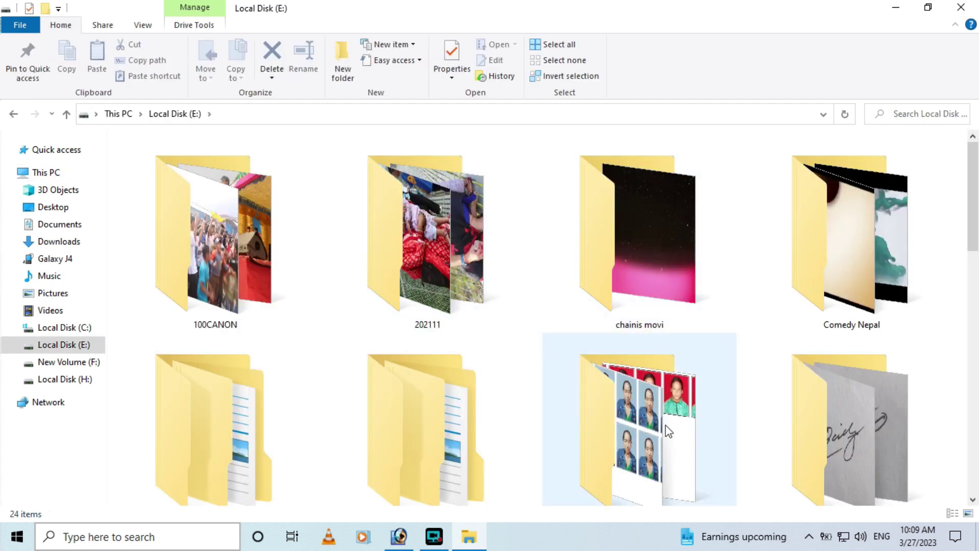
scroll(647, 381, down, 3)
double_click(634, 222)
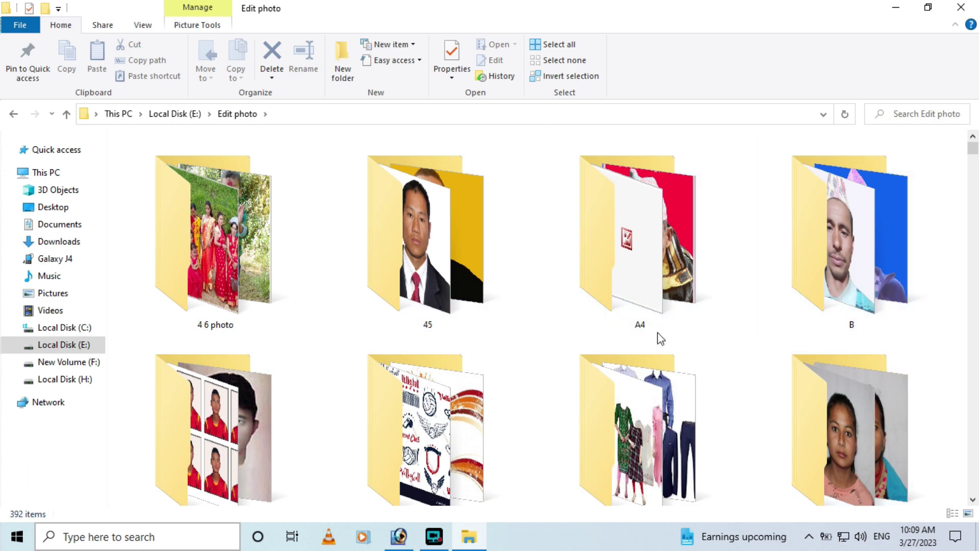
- Enter the Dress folder and open School Dress NEW.psd in Photoshop
scroll(635, 398, down, 3)
click(654, 224)
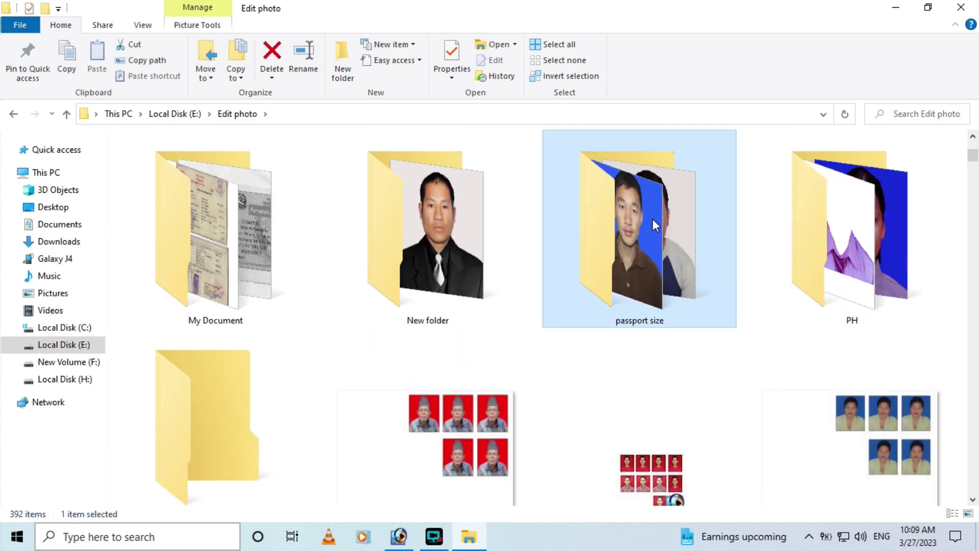
scroll(412, 247, up, 3)
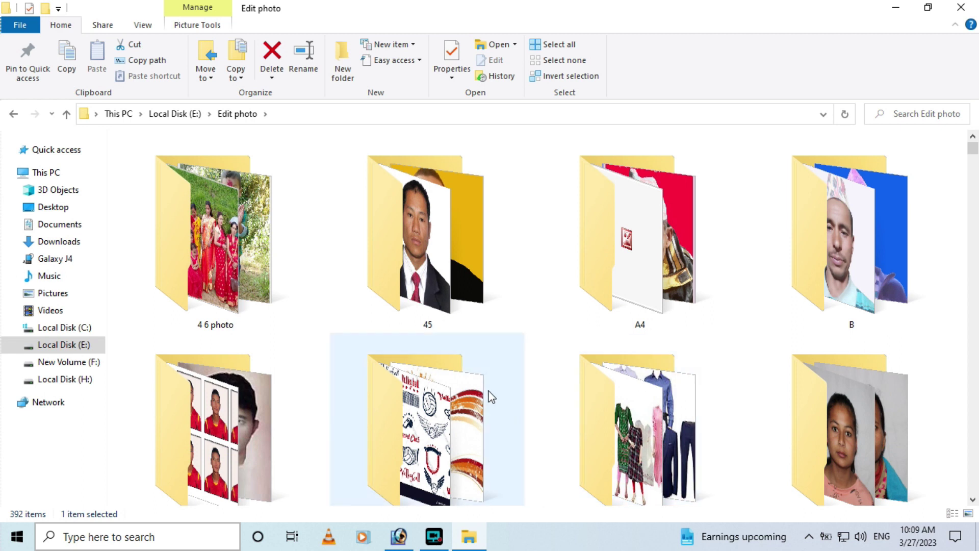
scroll(474, 396, down, 2)
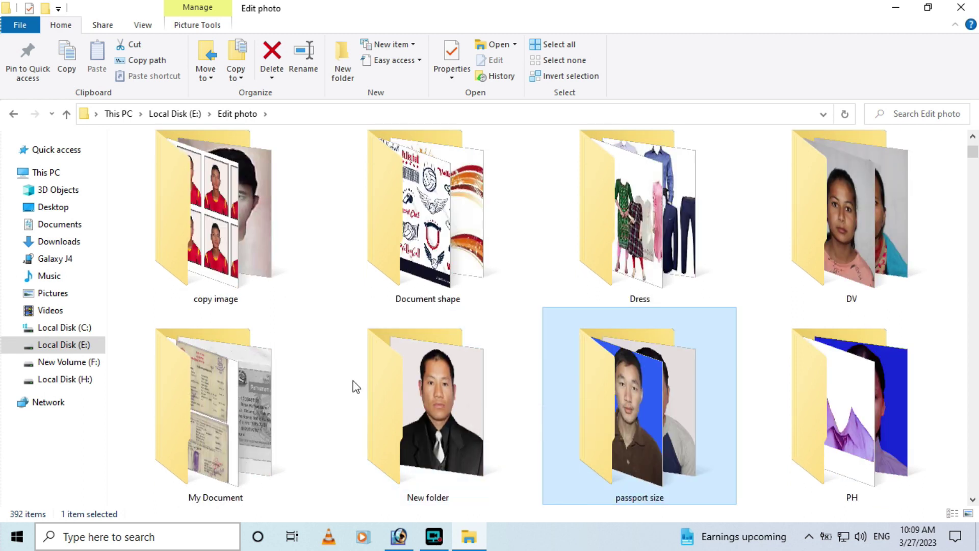
double_click(610, 232)
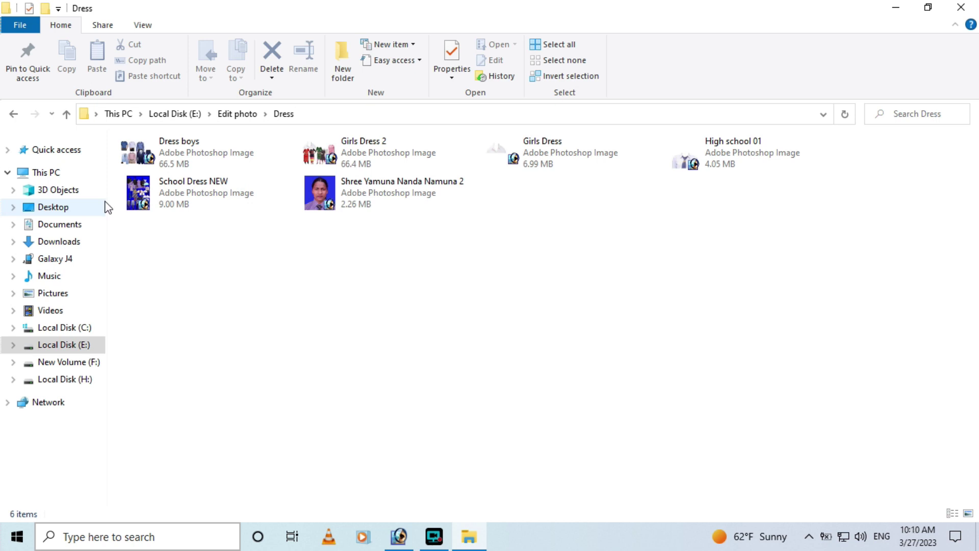
double_click(143, 194)
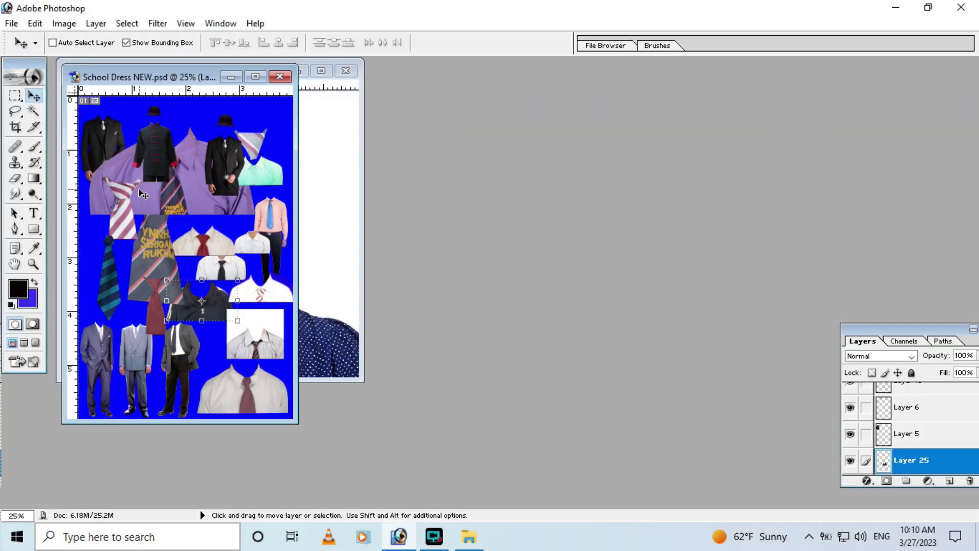
- Pick Layer 21's purple shirt-and-tie on the dress sheet and drag it into file_21.jpeg
drag(188, 79, 657, 104)
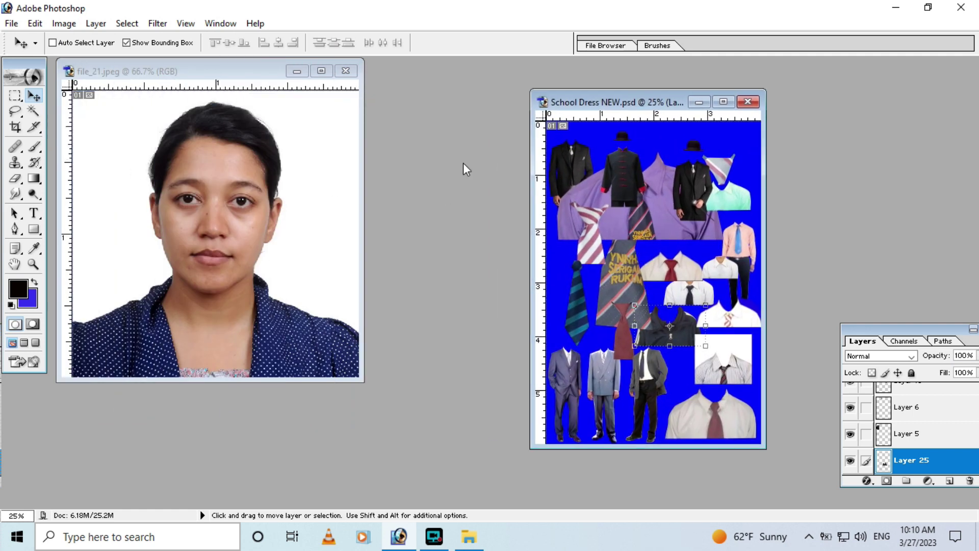
right_click(661, 206)
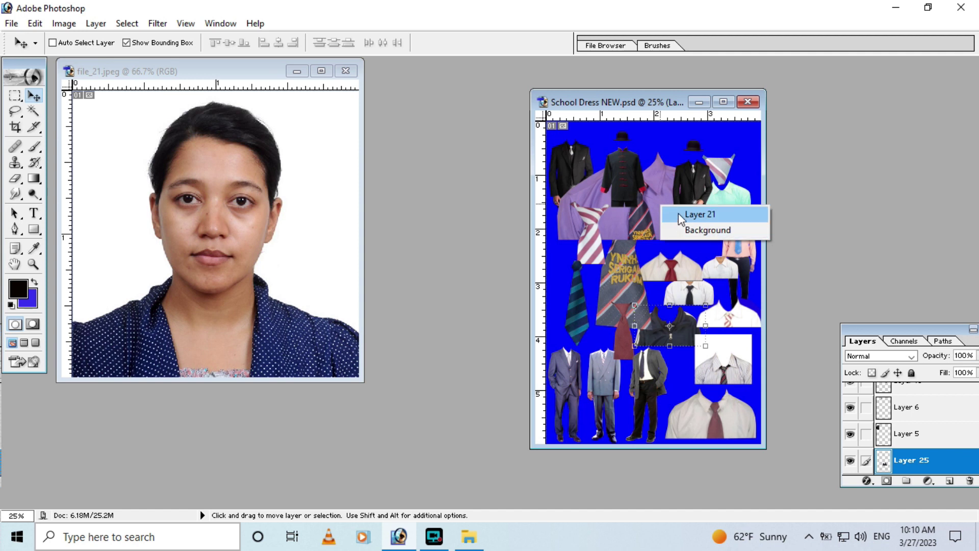
click(673, 216)
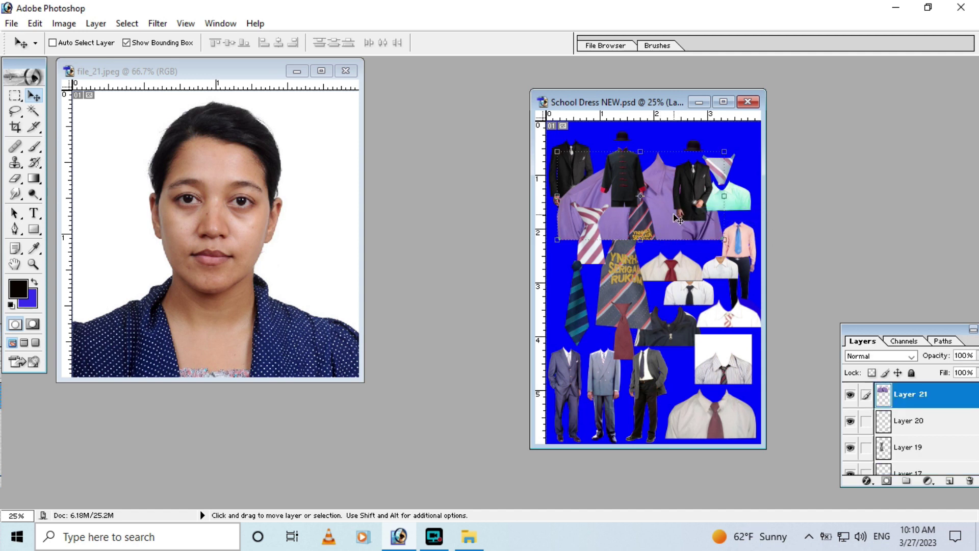
drag(673, 195, 673, 221)
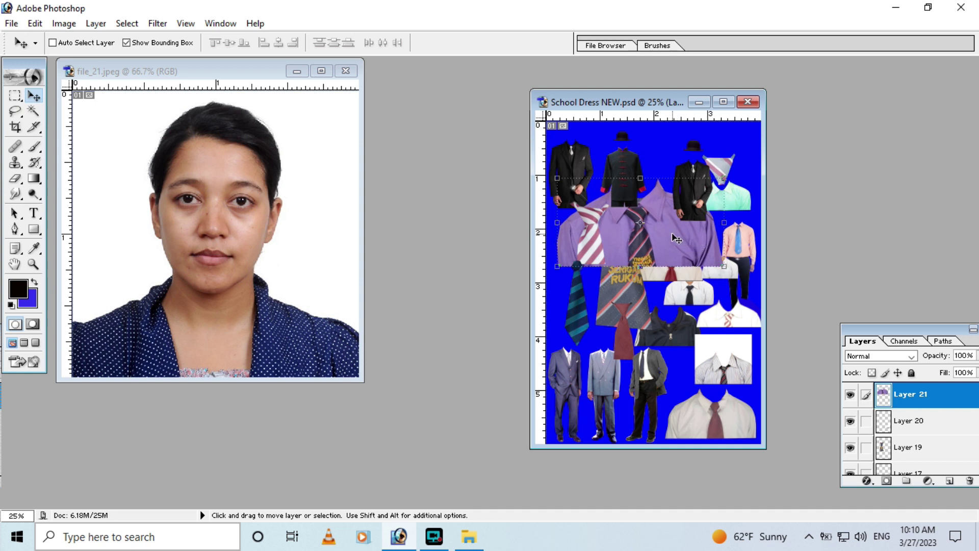
drag(676, 238, 245, 299)
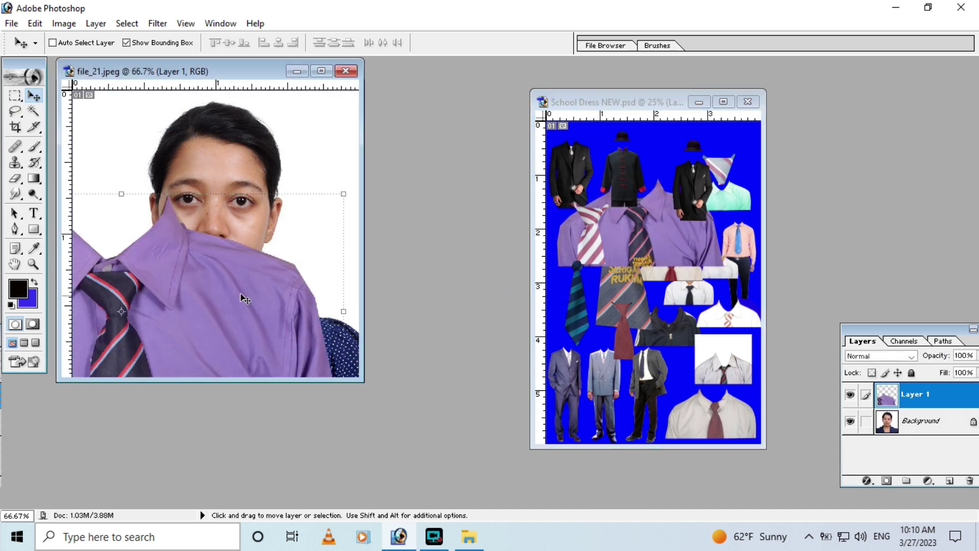
- Scale the shirt to about 70%×65.3% and rotate it 5.2° over the shoulders
click(321, 71)
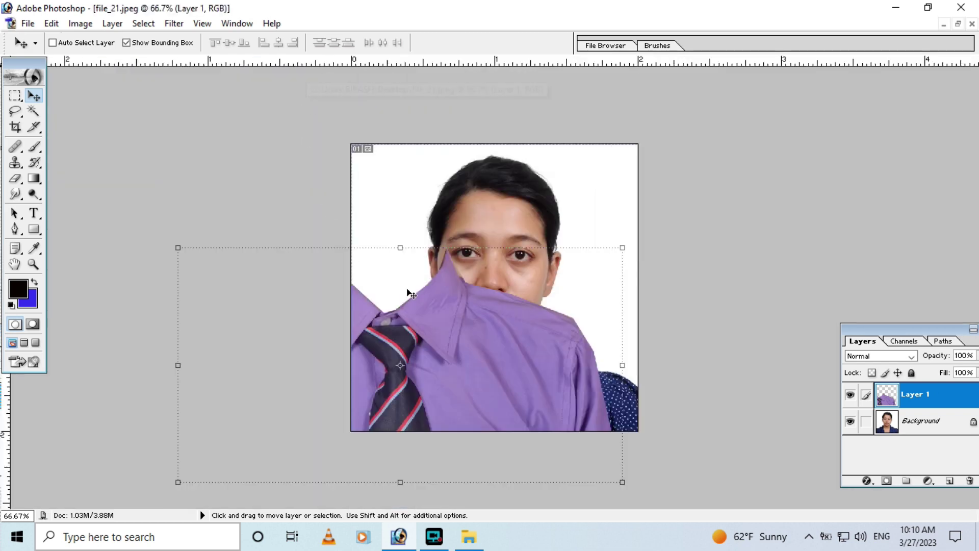
mouse_move(514, 351)
mouse_down()
mouse_move(606, 431)
mouse_move(605, 420)
mouse_up()
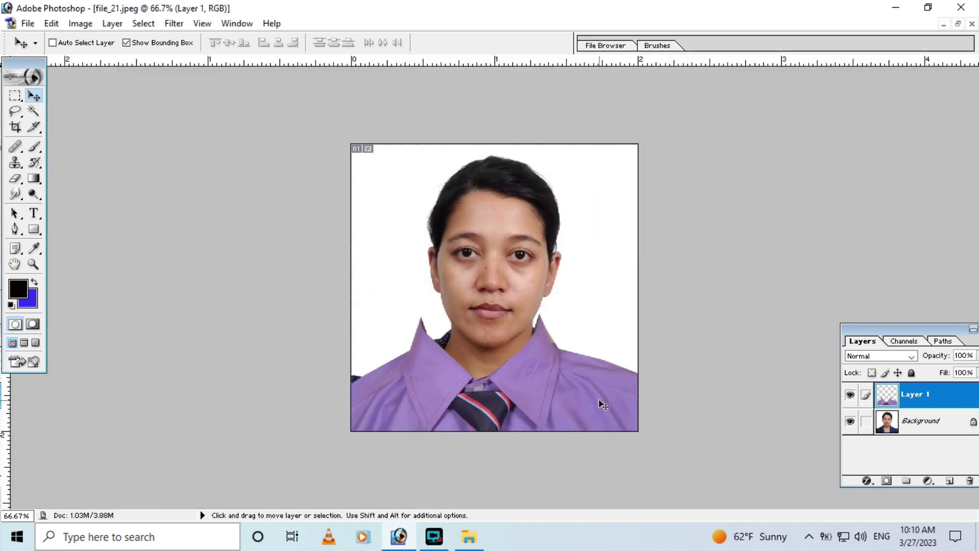
key(shift+alt)
drag(717, 313, 638, 353)
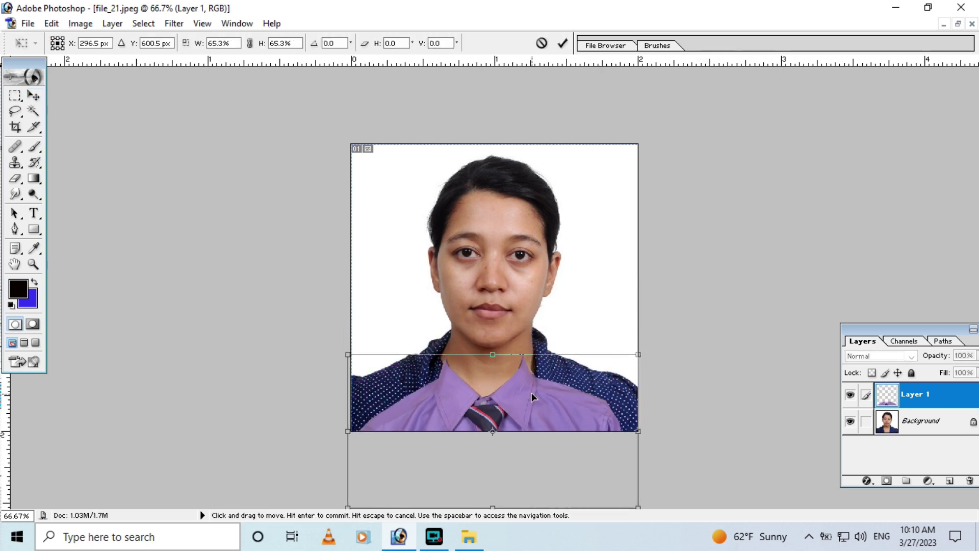
drag(529, 393, 534, 356)
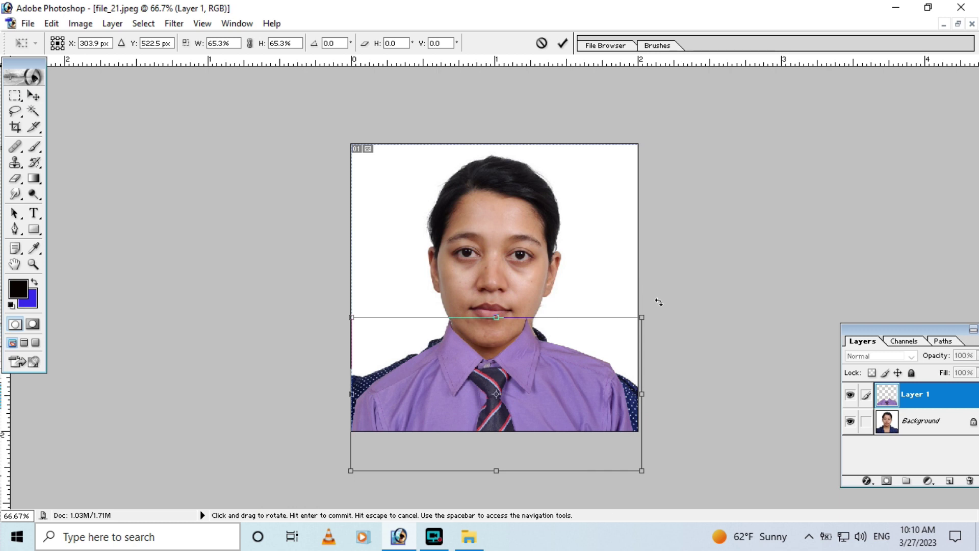
drag(658, 302, 656, 308)
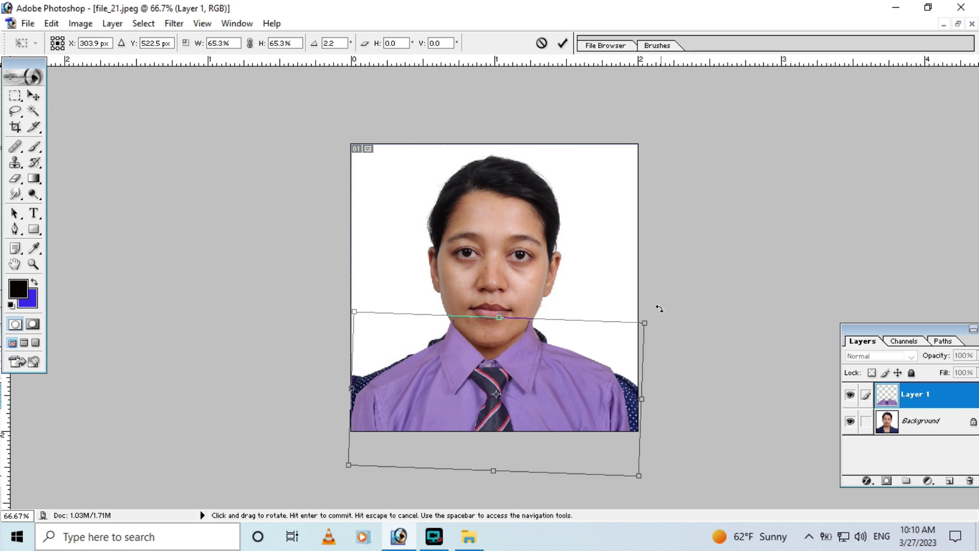
drag(574, 375, 574, 381)
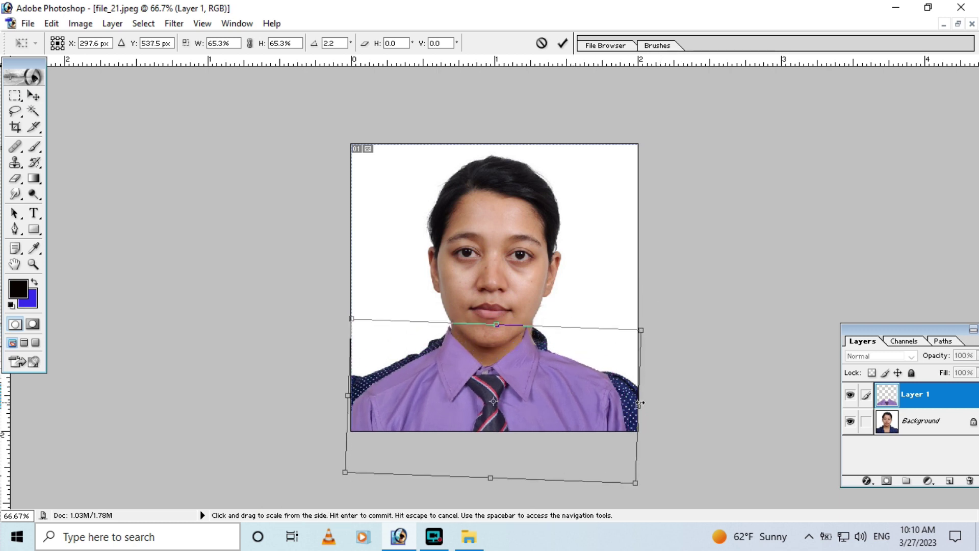
drag(639, 406, 648, 407)
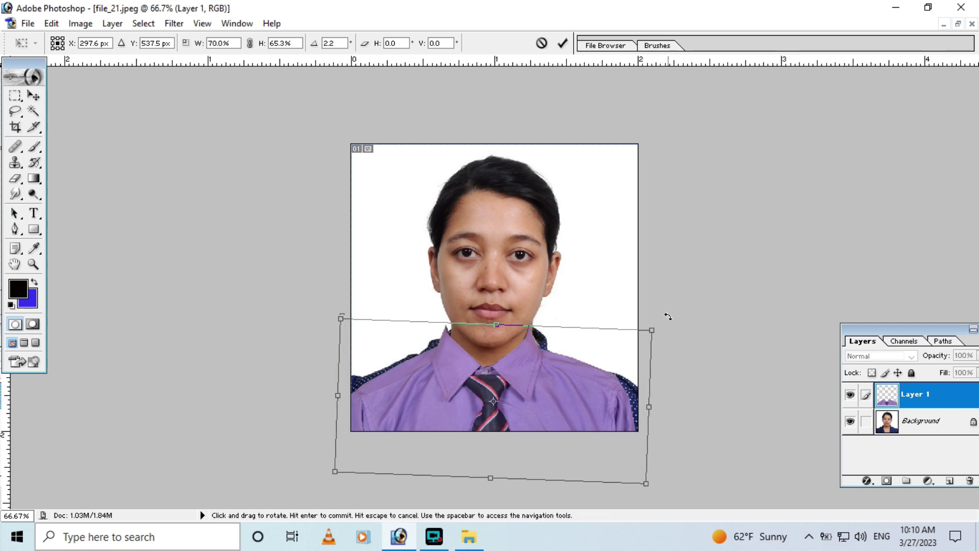
drag(666, 312, 670, 321)
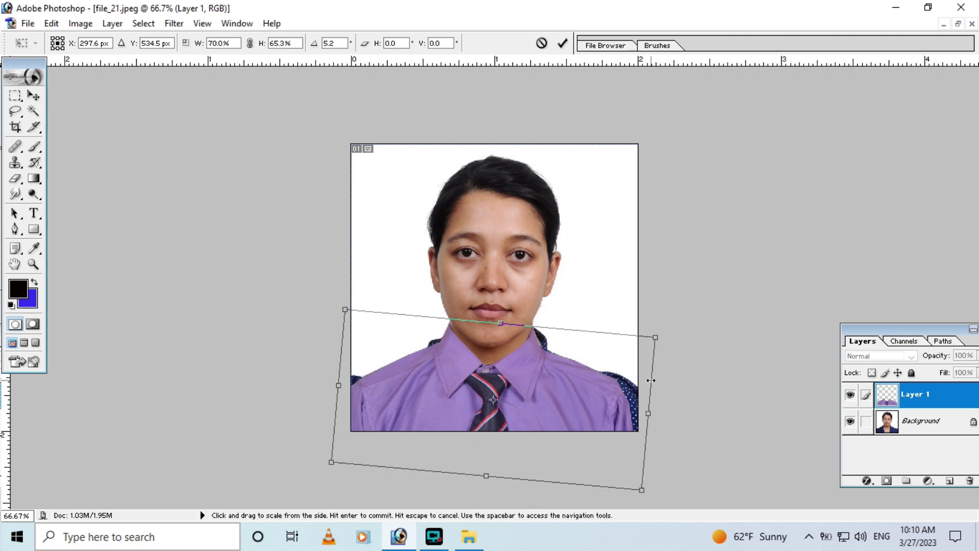
- Nudge the shirt into place with the arrow keys and finish the transform
key(Up)
key(Up)
key(Up)
key(Right)
key(Down)
key(Down)
key(Down)
key(Down)
key(Down)
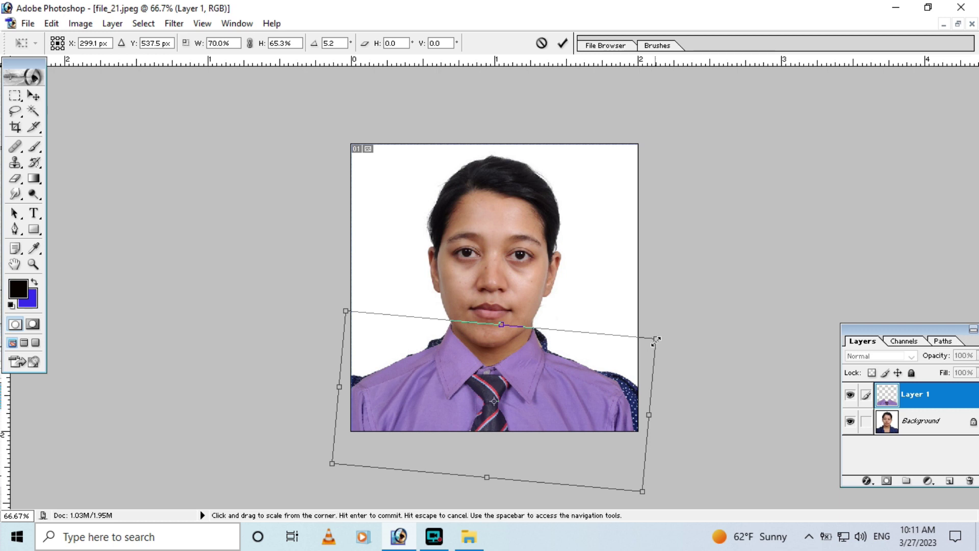
key(Right)
key(Up)
key(Up)
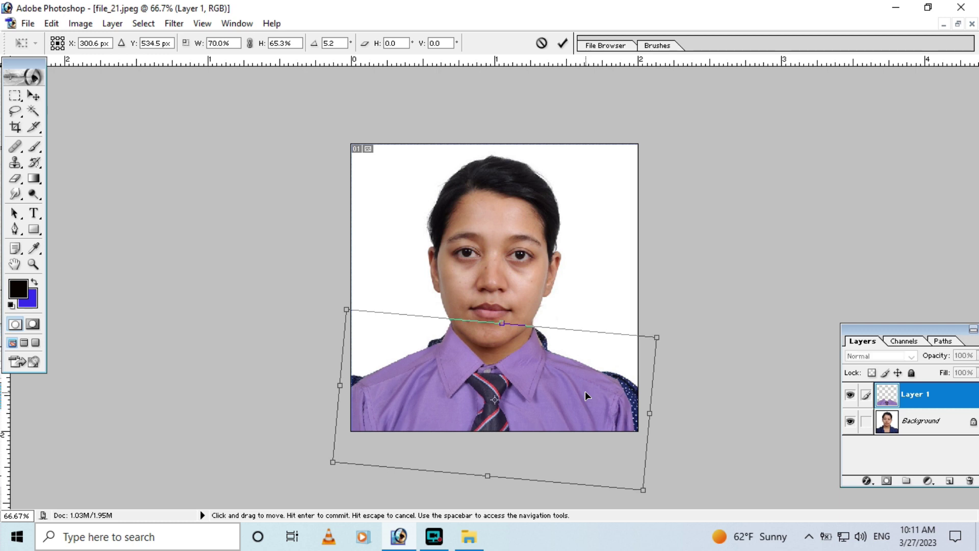
key(Escape)
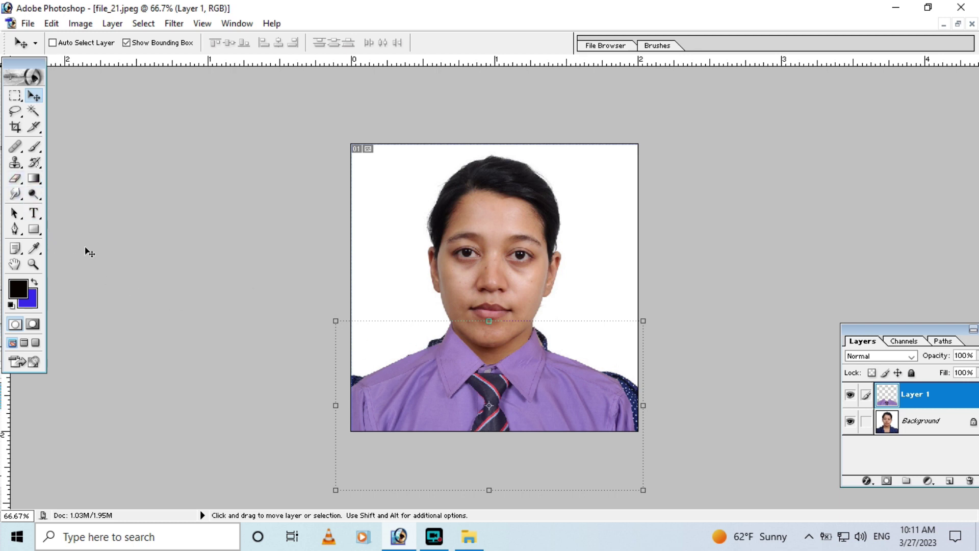
- Select the Smudge tool and target the Background layer at 100% view
click(16, 195)
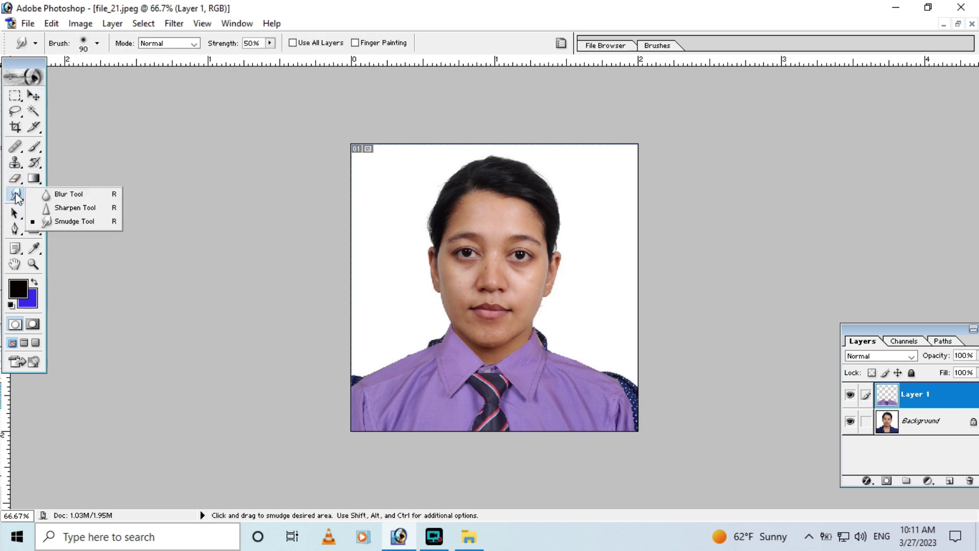
click(60, 196)
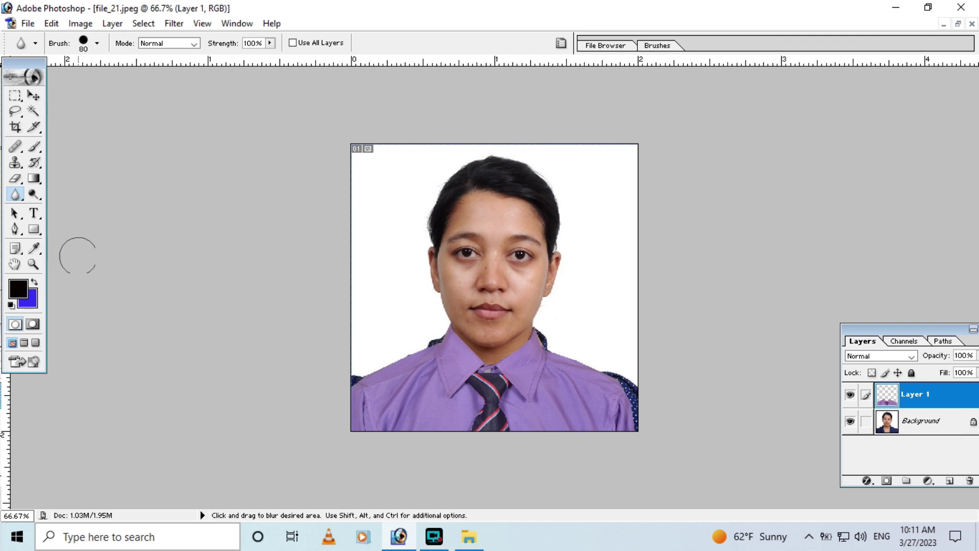
click(20, 200)
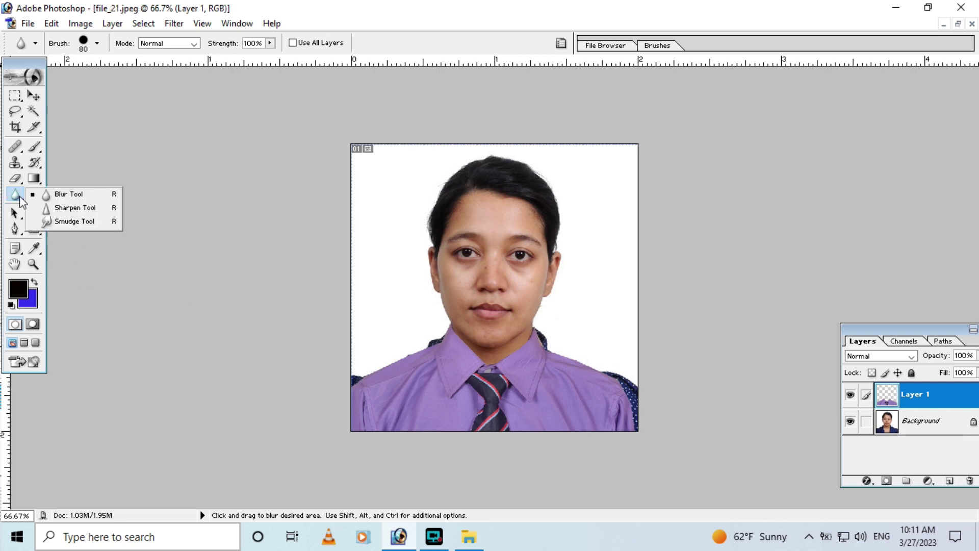
click(70, 223)
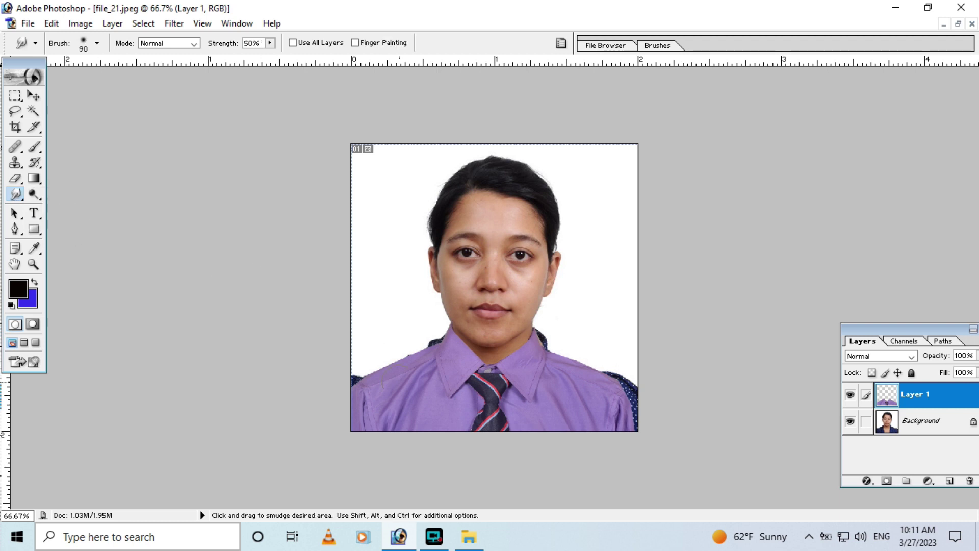
ctrl+space+click(448, 389)
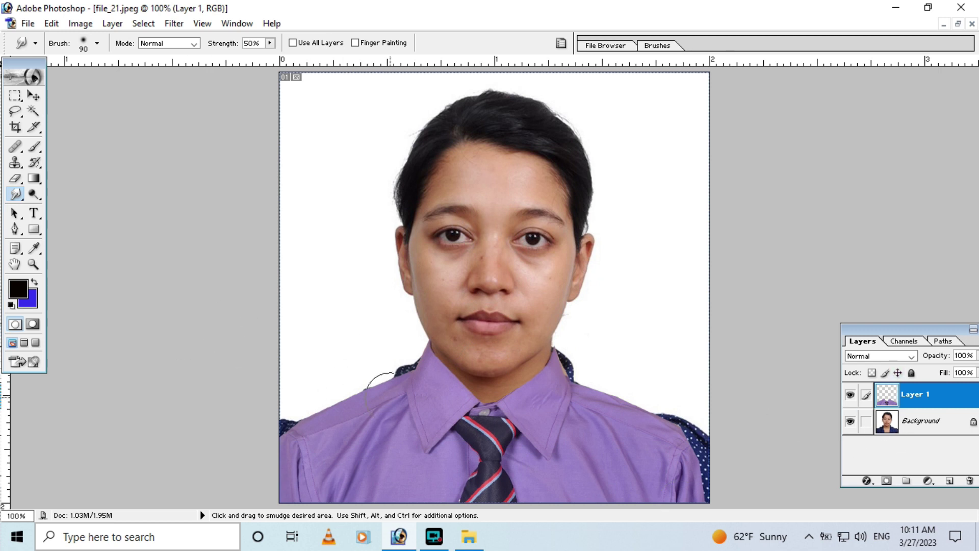
click(893, 431)
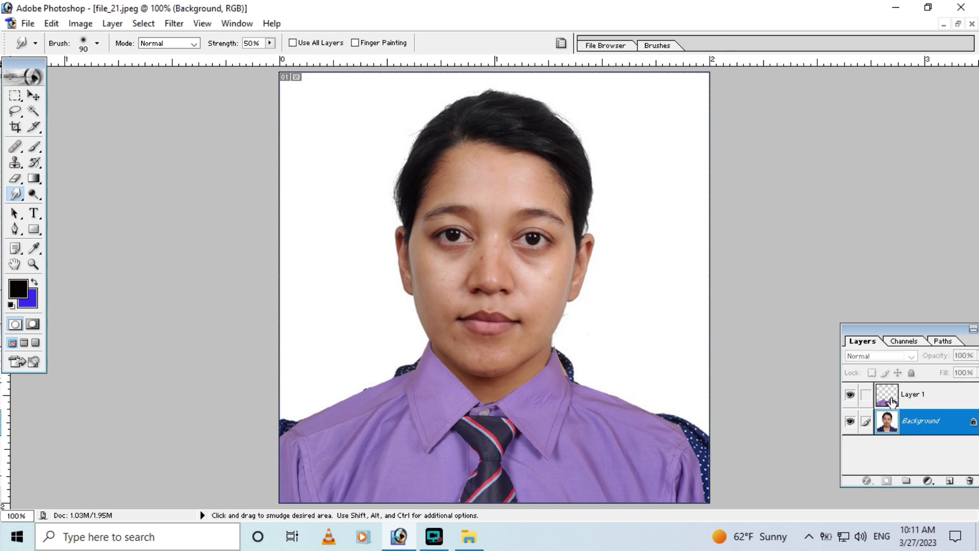
click(892, 402)
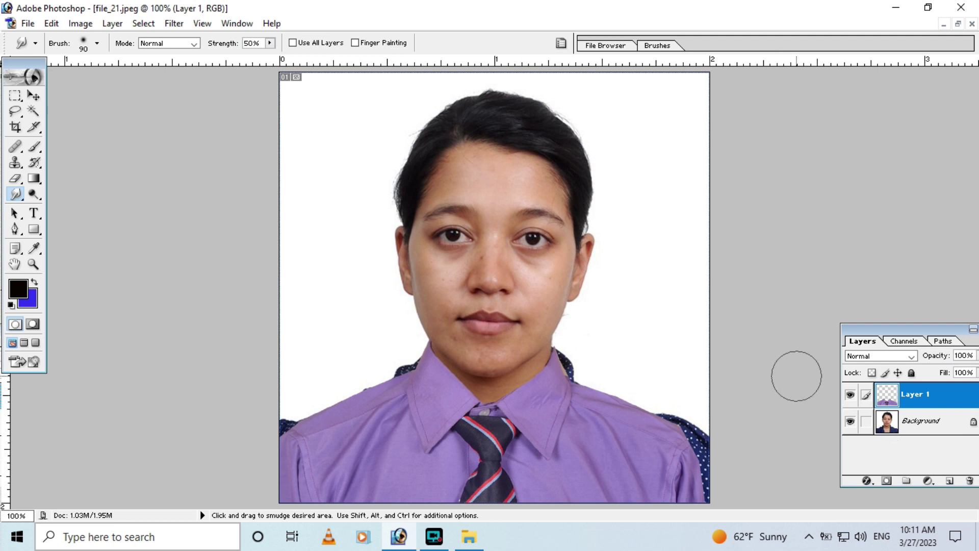
click(885, 430)
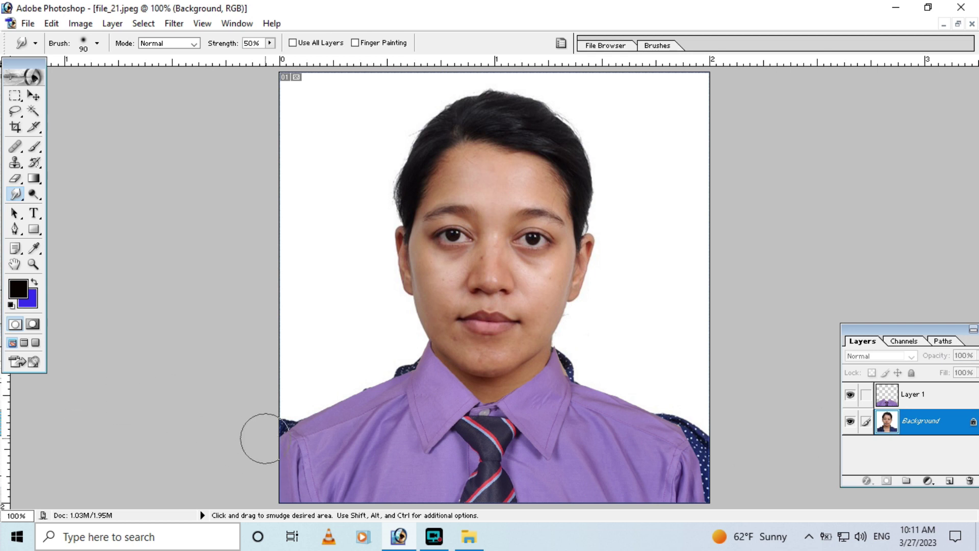
- Smudge away the dark patch at the left shoulder and the dotted fabric behind the right collar
drag(284, 437, 288, 390)
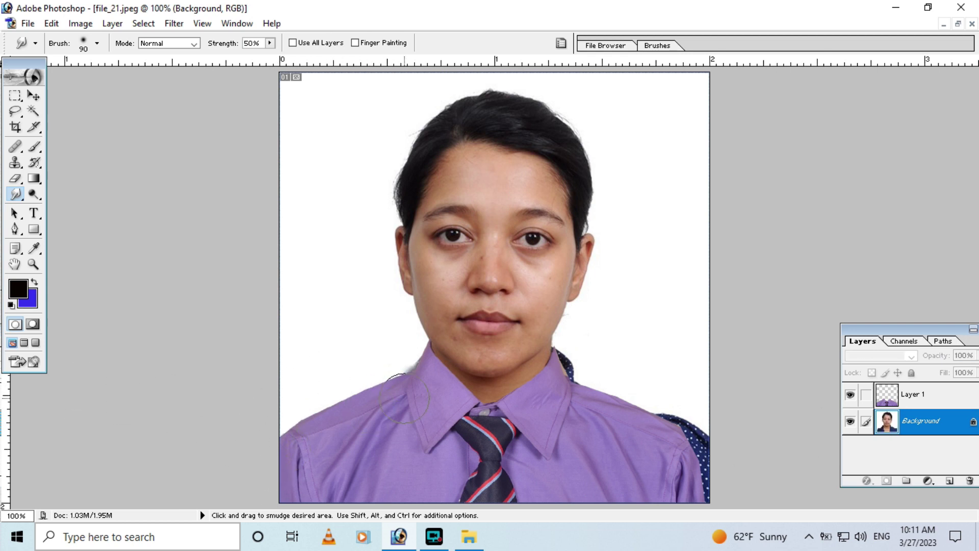
key(ctrl+space)
click(405, 380)
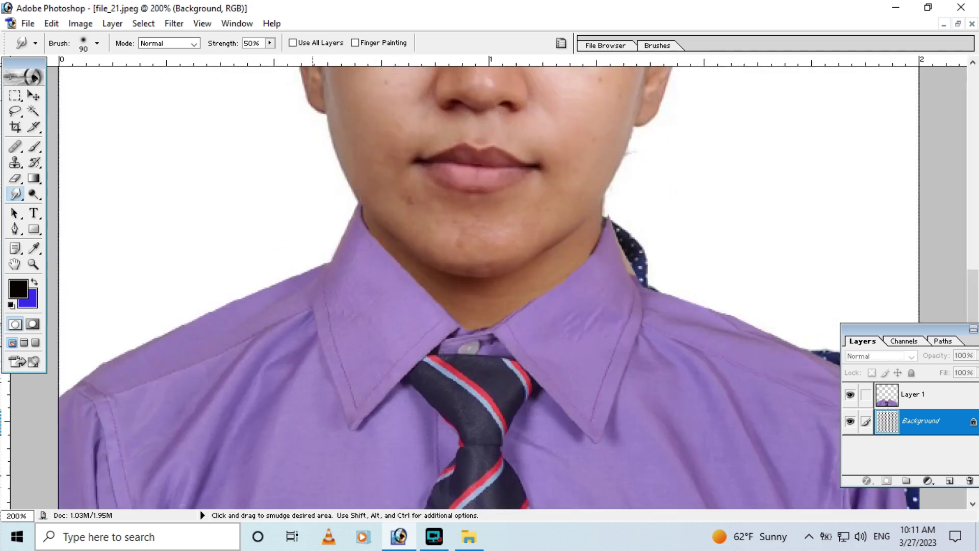
drag(632, 275, 653, 245)
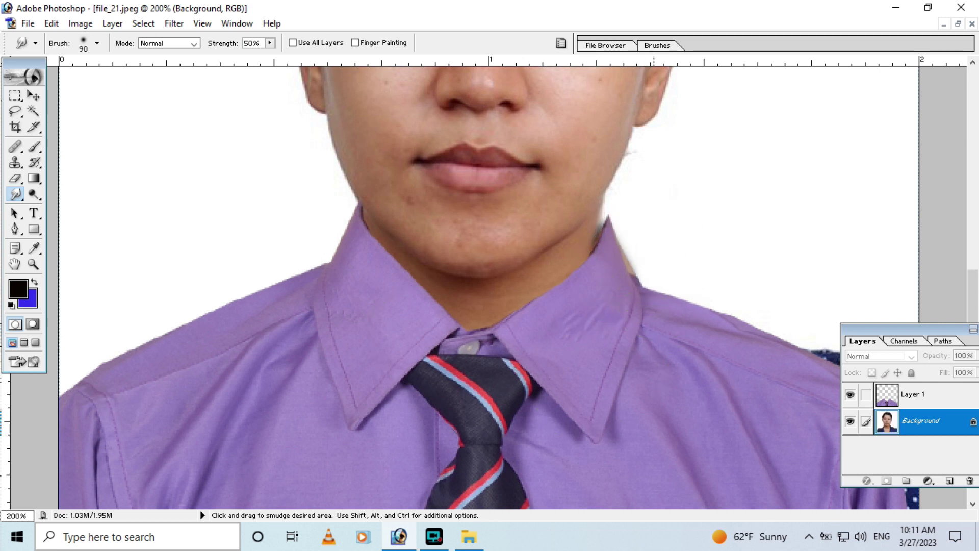
drag(630, 257, 619, 240)
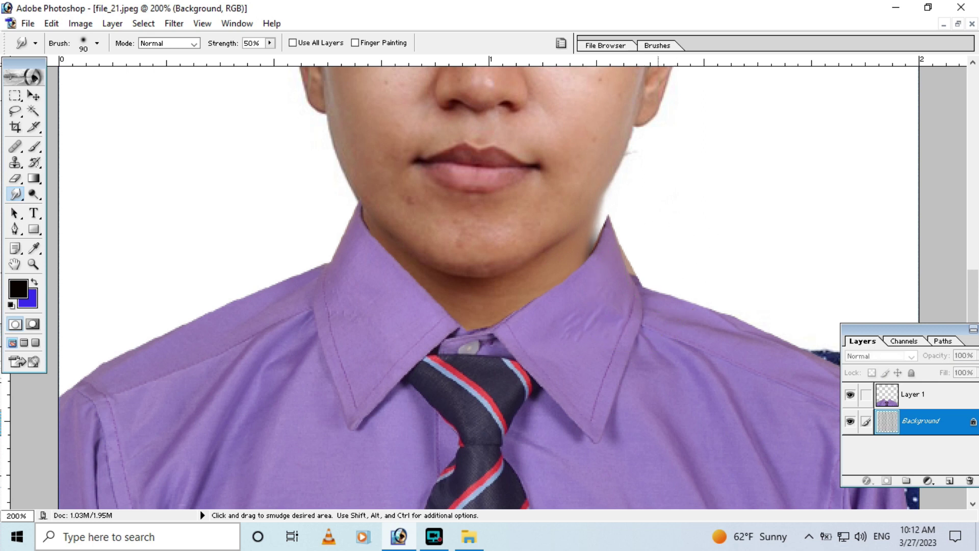
- Smudge the blue dotted lower-right shoulder patch into the white background
key(ctrl+minus)
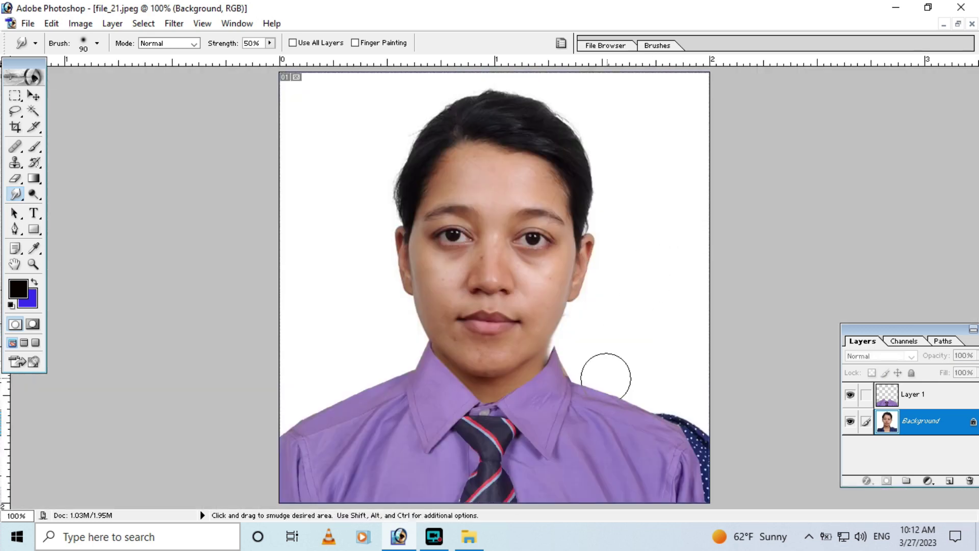
key(space)
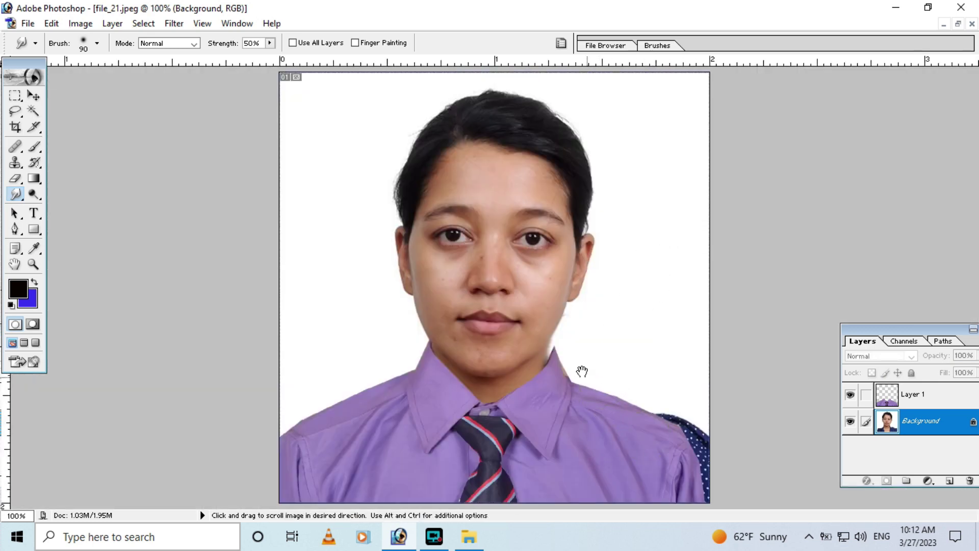
mouse_move(670, 454)
mouse_down()
mouse_move(677, 409)
mouse_move(720, 446)
mouse_up()
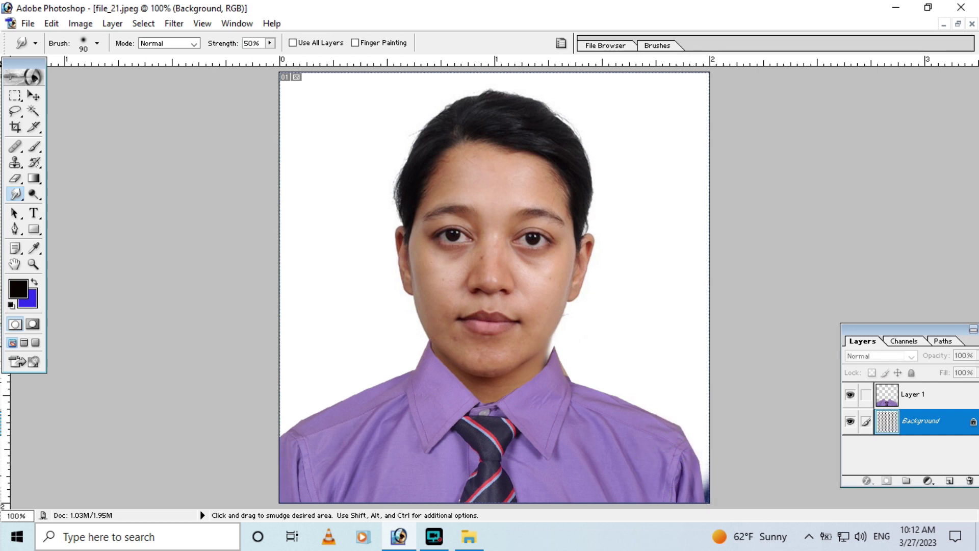
drag(698, 488, 732, 469)
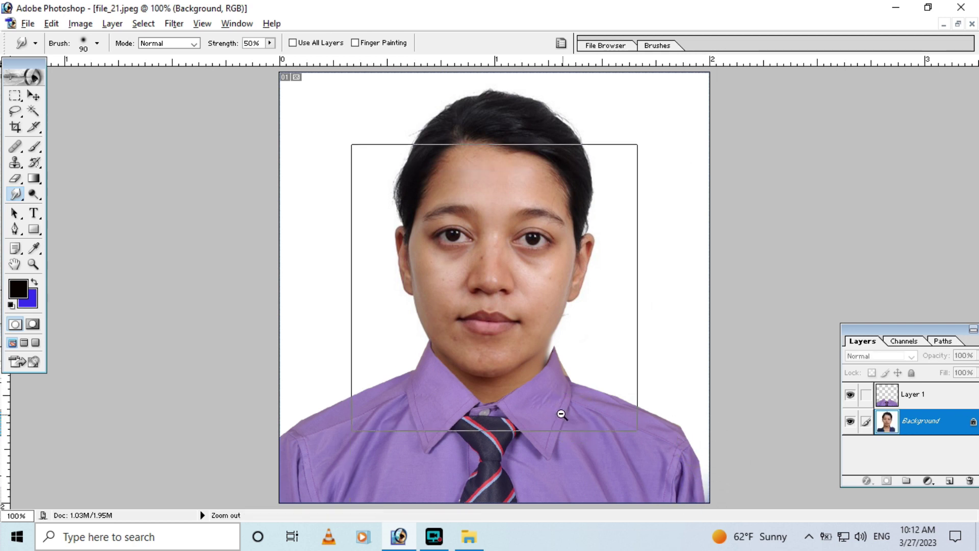
key(ctrl+minus)
key(ctrl+minus)
key(ctrl+plus)
key(ctrl+plus)
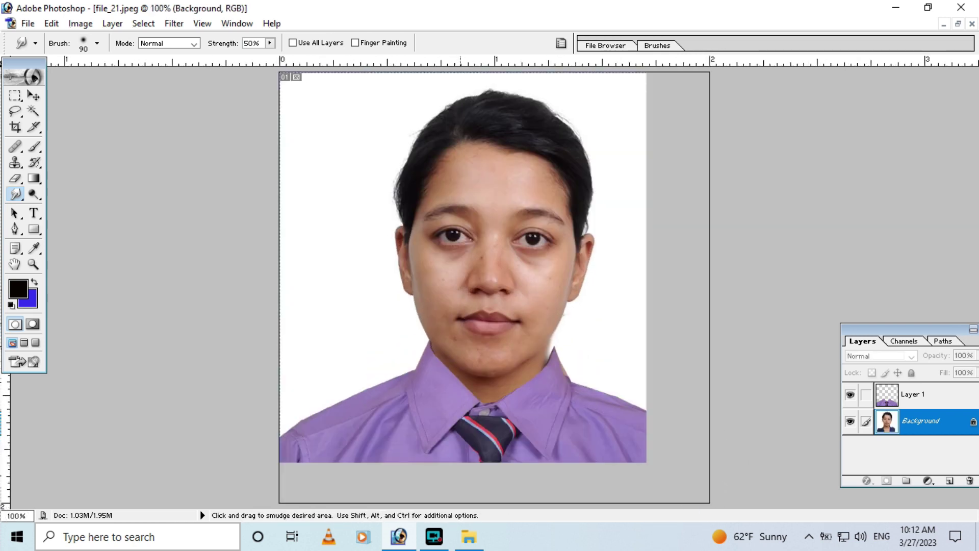
key(ctrl+plus)
click(527, 407)
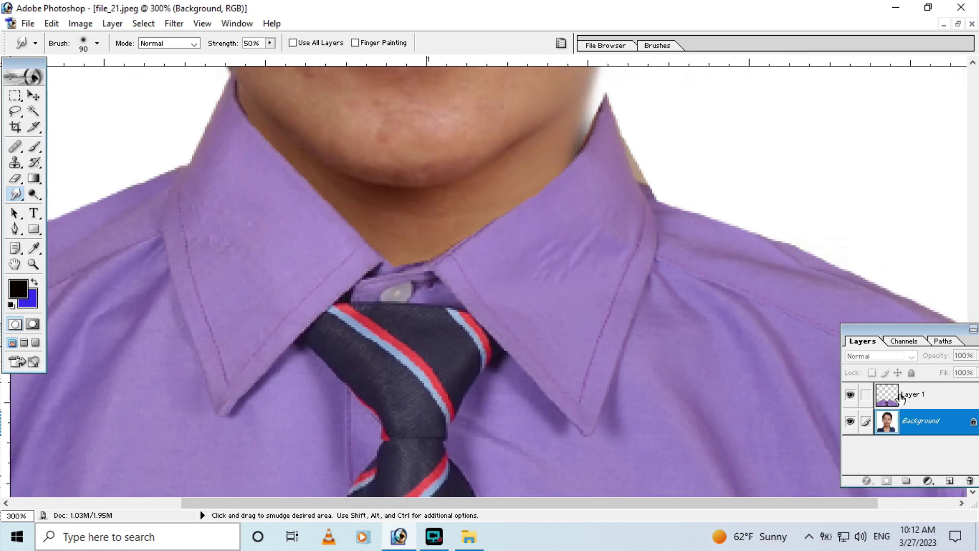
- On Layer 1, shrink the Smudge brush twice and smooth the right collar tip's edge
click(901, 398)
key(bracketleft)
key(bracketleft)
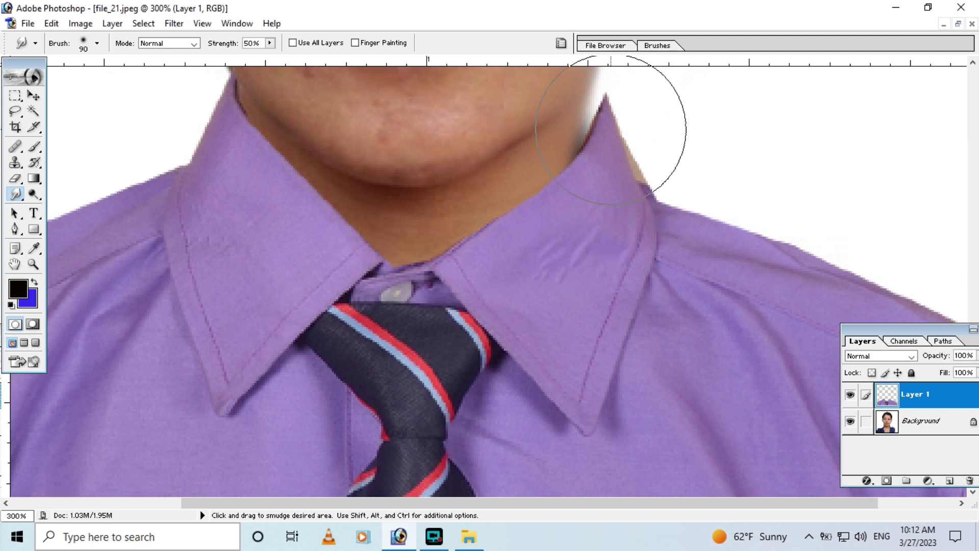
key(bracketleft)
key(bracketleft)
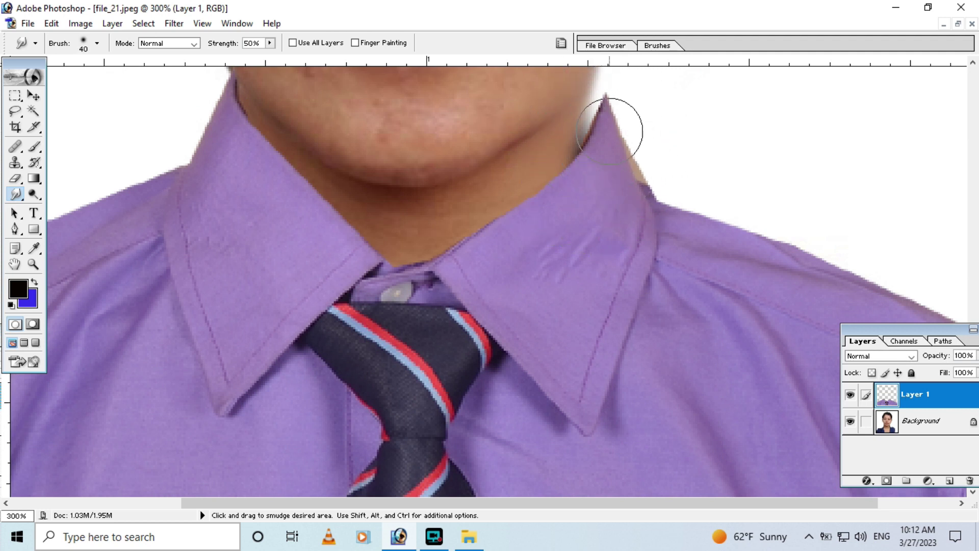
mouse_move(611, 123)
mouse_down()
mouse_move(596, 120)
mouse_move(627, 105)
mouse_move(612, 104)
mouse_up()
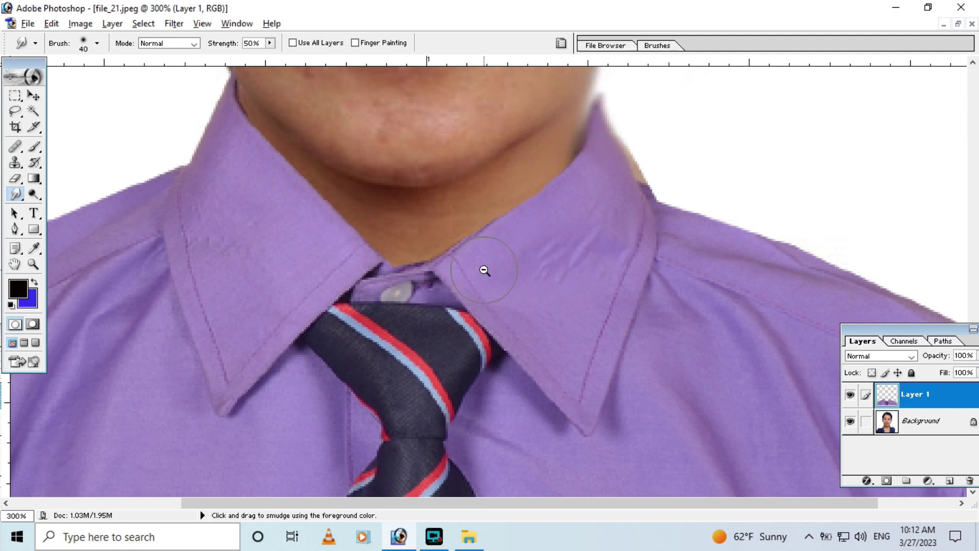
- Zoom in and out to check the collar, ending at 50%
alt+click(483, 268)
alt+click(484, 298)
alt+click(484, 297)
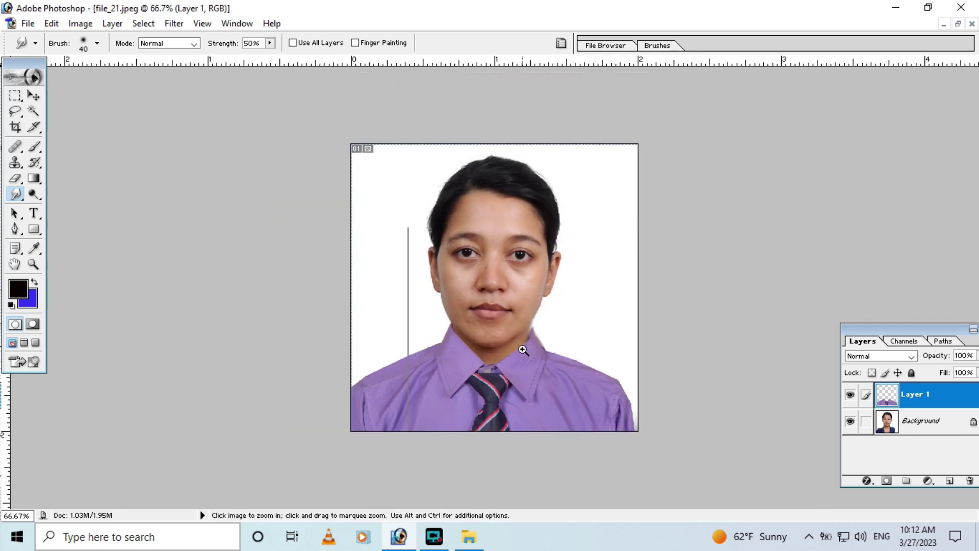
ctrl+click(525, 350)
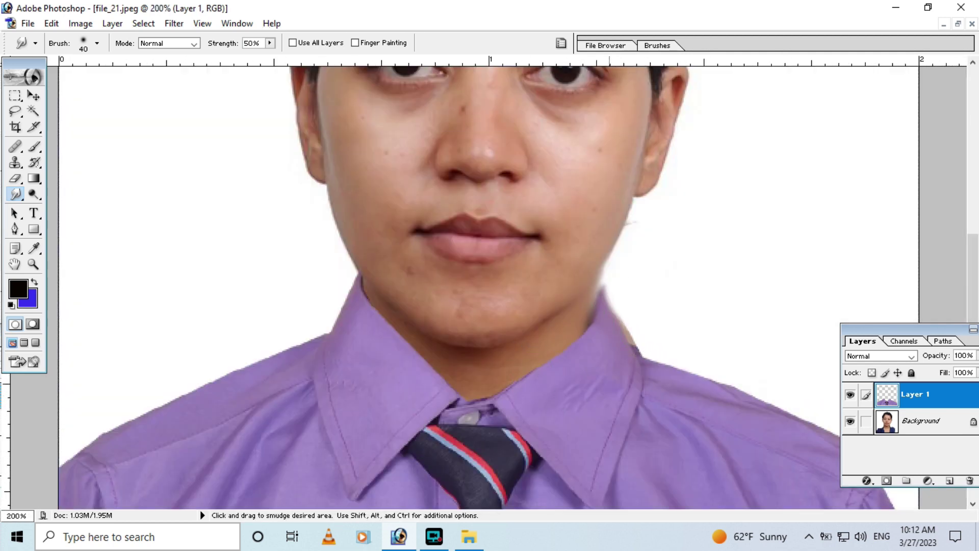
alt+click(546, 378)
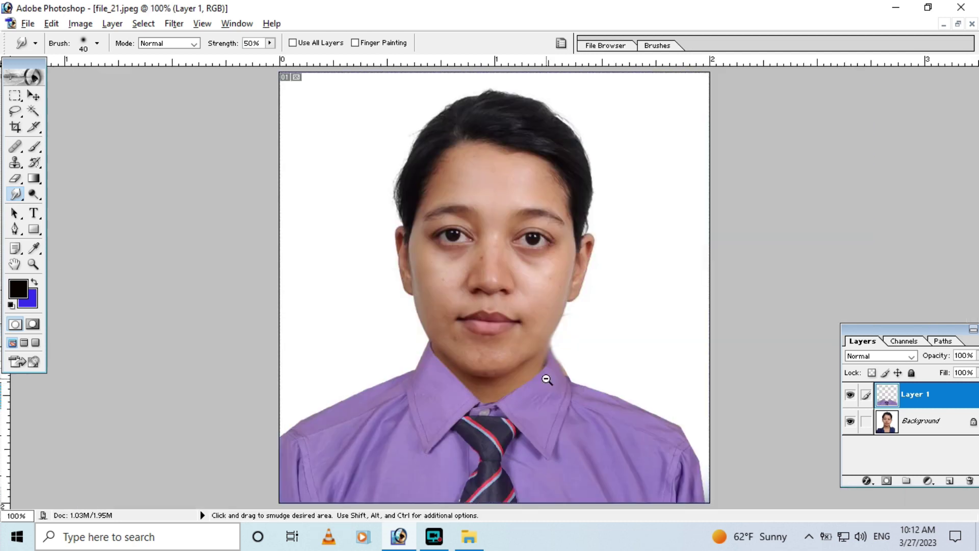
alt+click(531, 406)
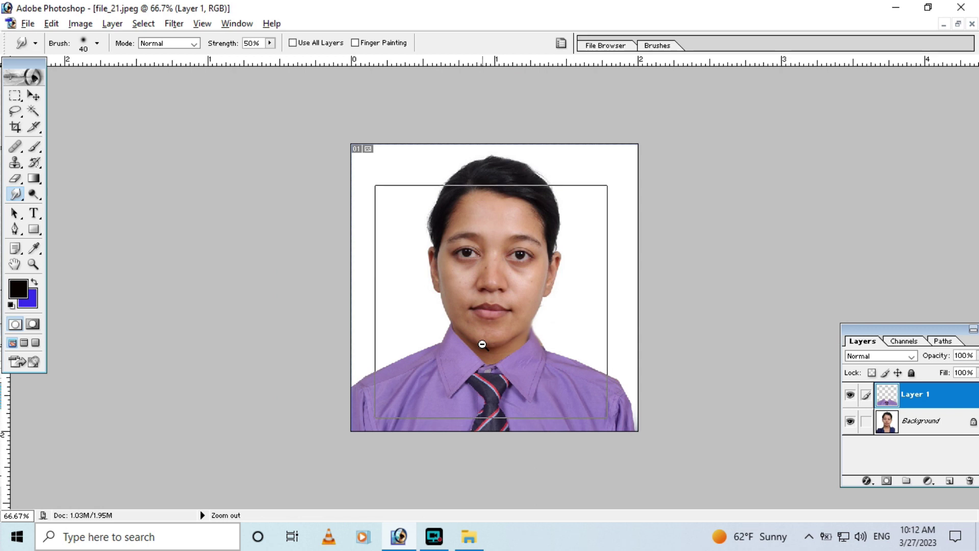
alt+click(481, 357)
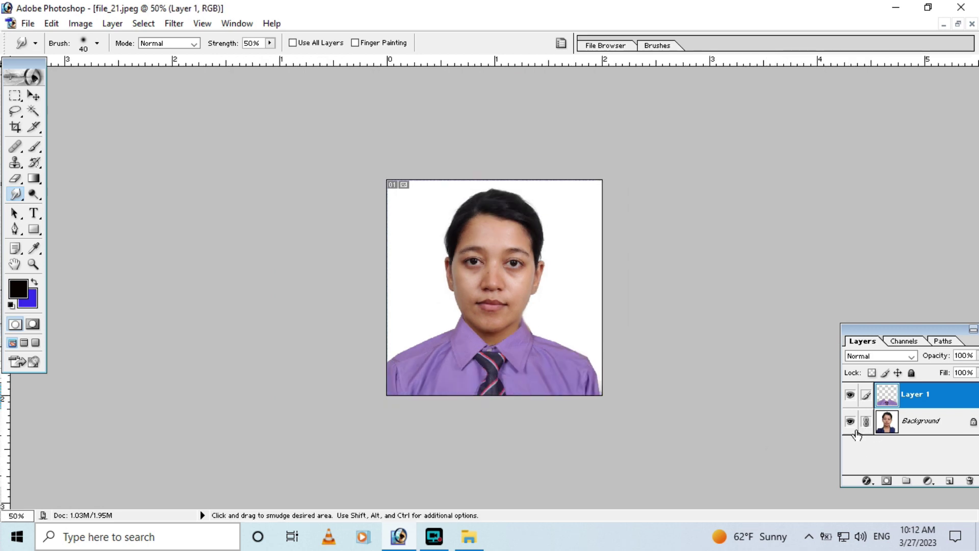
- Merge Layer 1 down and crop the portrait to 31 × 35 mm at 1000 px/inch
key(ctrl+e)
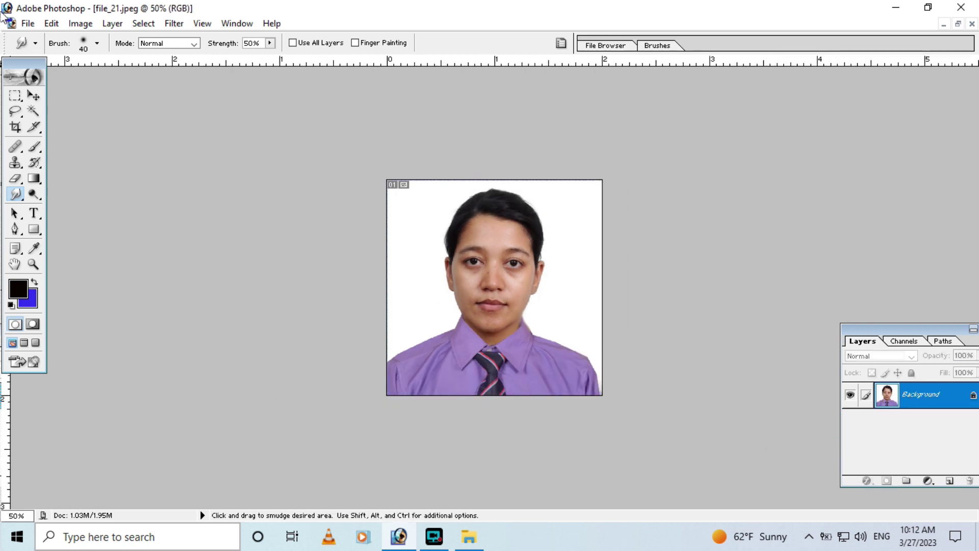
click(15, 128)
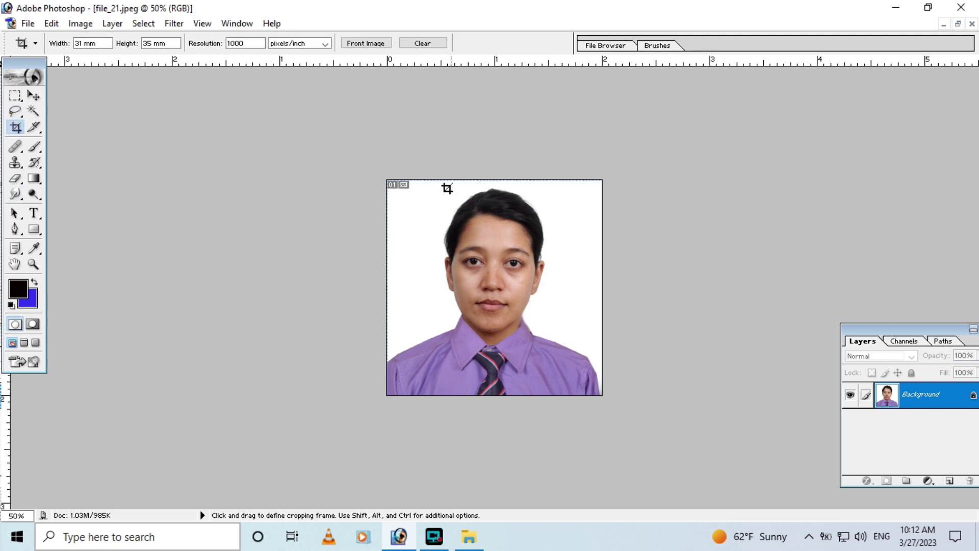
drag(552, 363, 573, 406)
drag(573, 406, 584, 436)
drag(585, 436, 584, 436)
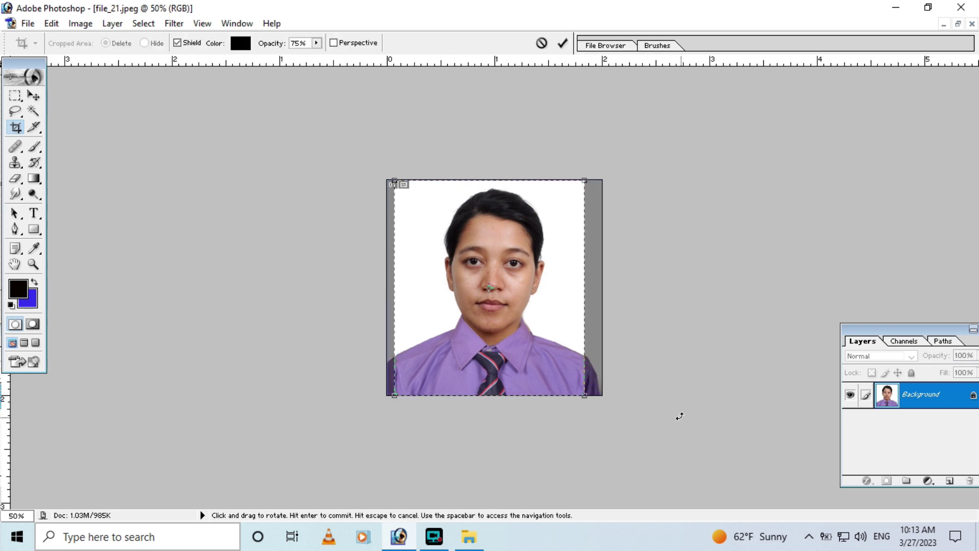
key(Return)
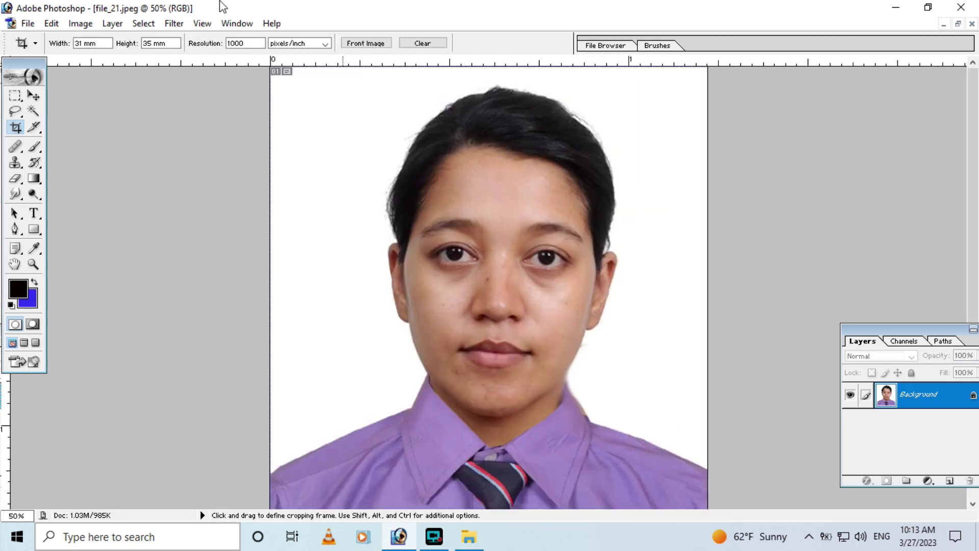
- Zoom around the cropped photo, settling the view at 33.3%
ctrl+alt+click(519, 389)
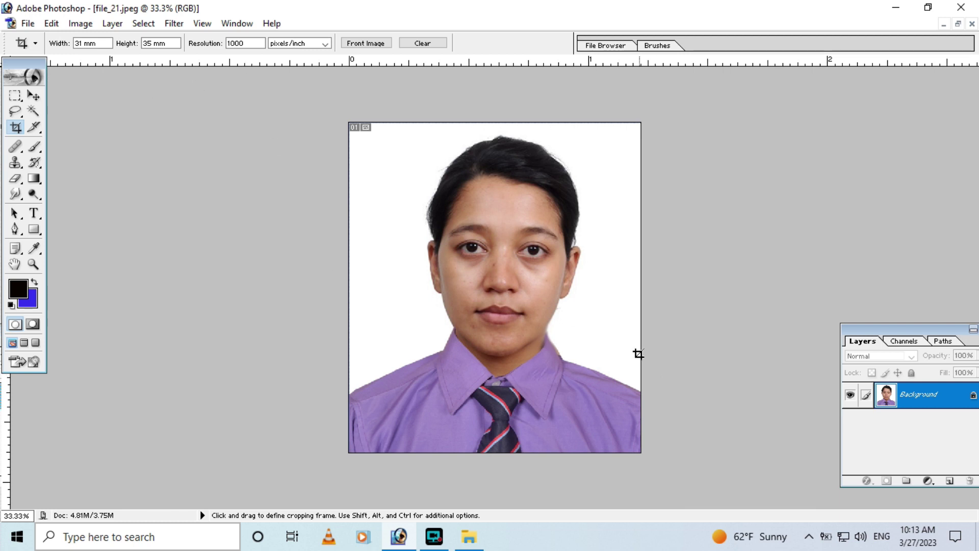
ctrl+click(558, 327)
ctrl+alt+click(554, 325)
ctrl+alt+click(521, 358)
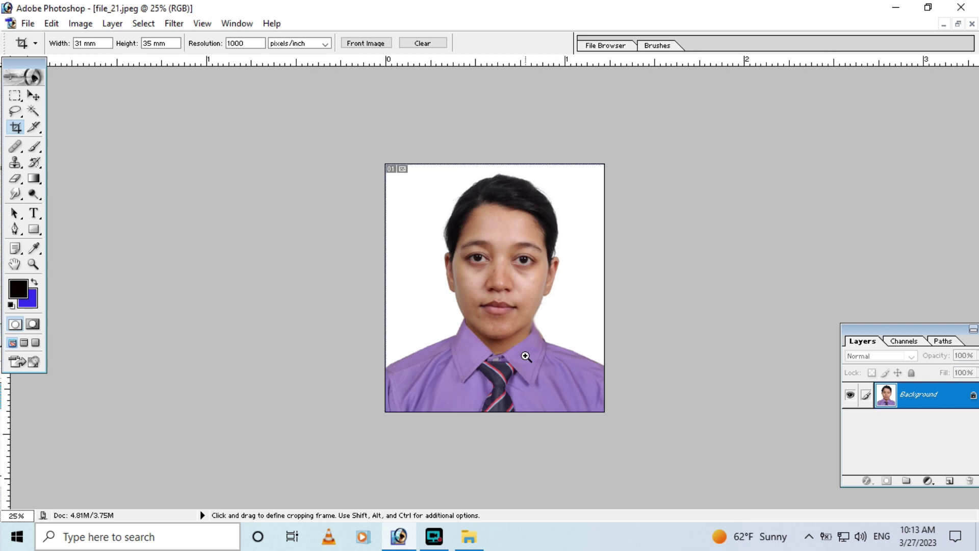
ctrl+click(526, 324)
key(ctrl+minus)
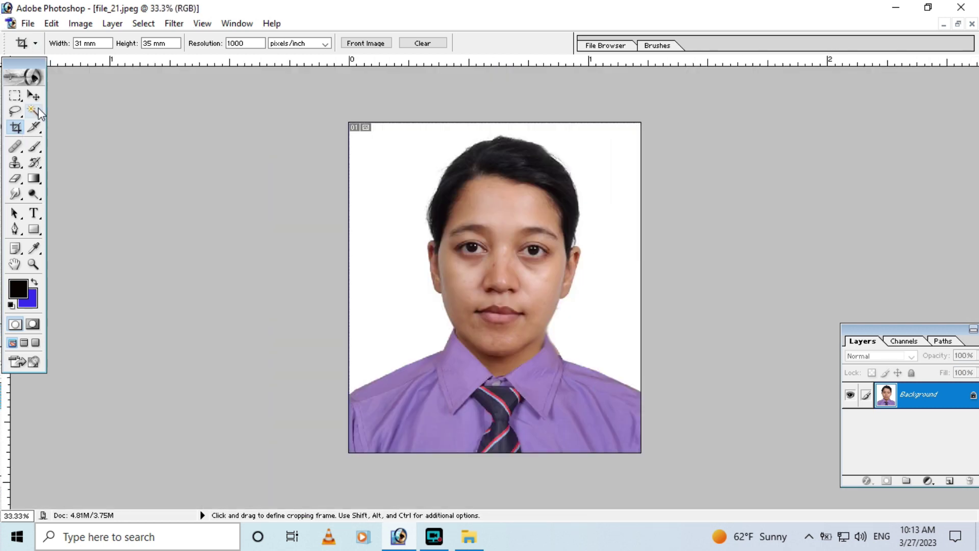
click(34, 111)
- Magic-wand the white background, try a blue fill and undo it, then invert the selection
shift+click(375, 200)
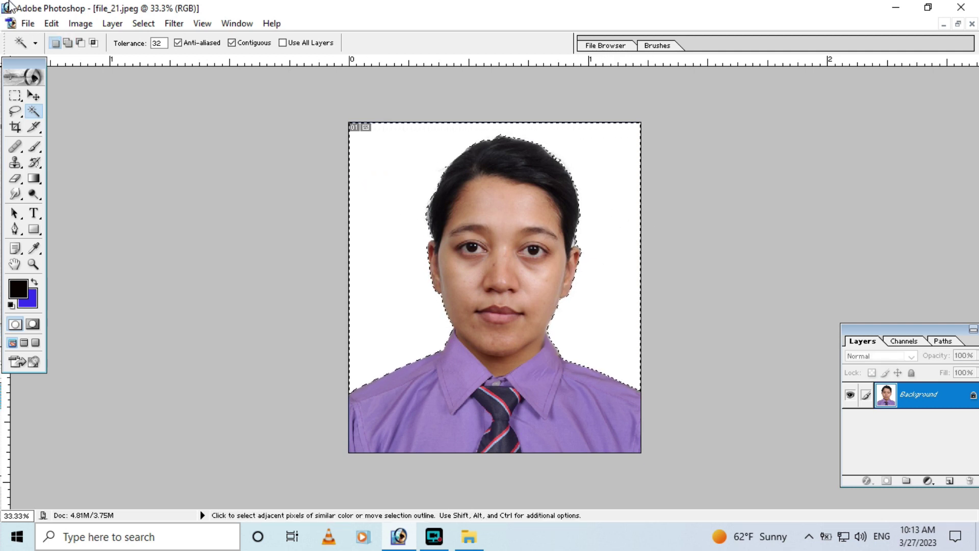
key(ctrl+BackSpace)
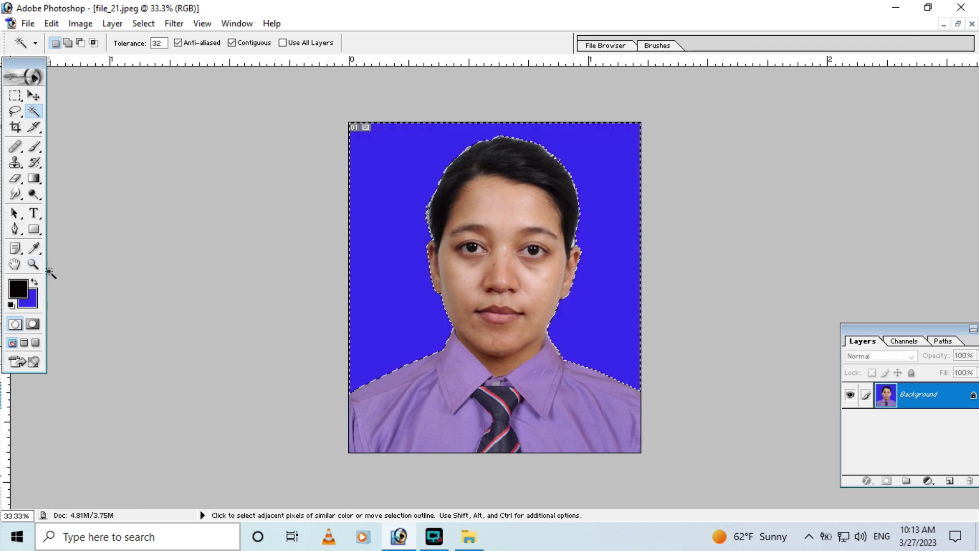
key(ctrl+z)
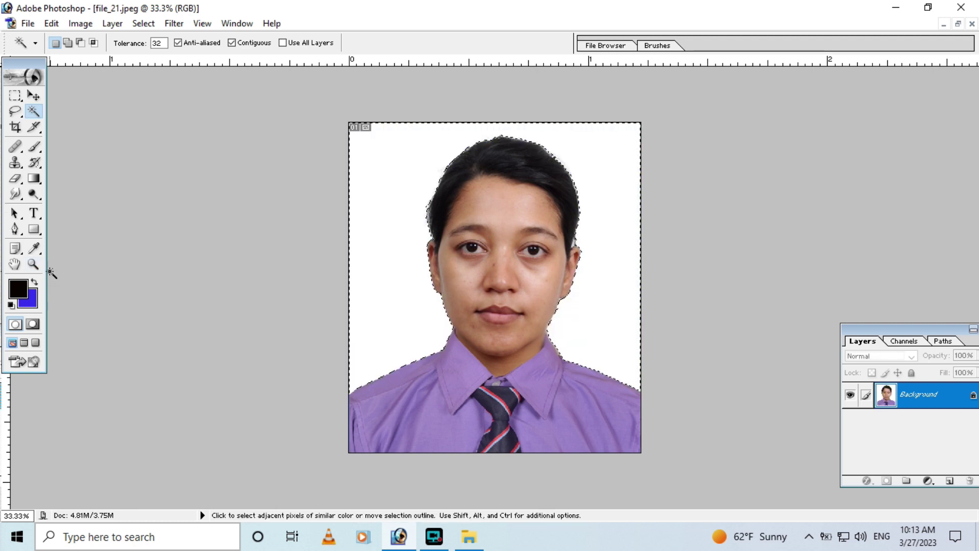
click(144, 23)
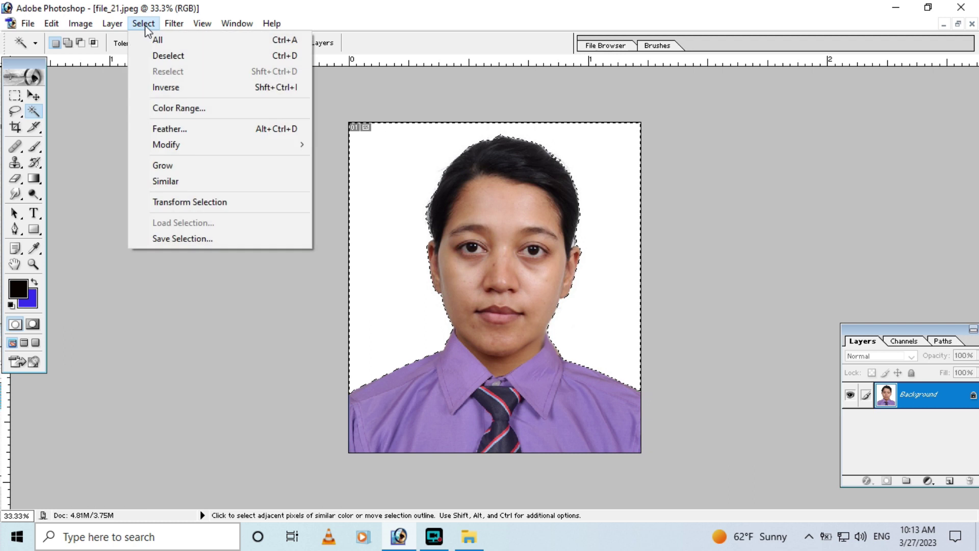
- Invert the selection onto the person and zoom in with the Healing Brush at size 30
click(167, 88)
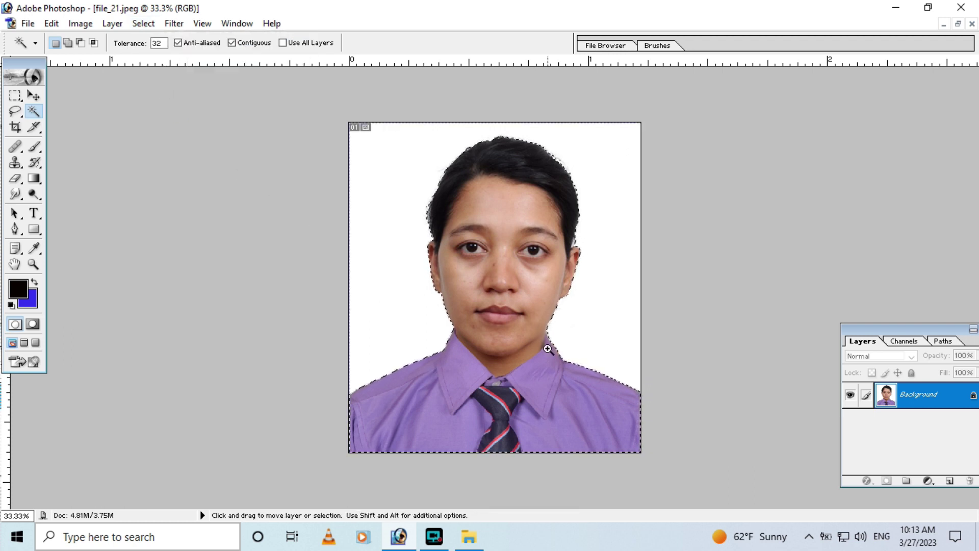
ctrl+space+click(462, 245)
scroll(484, 212, down, 3)
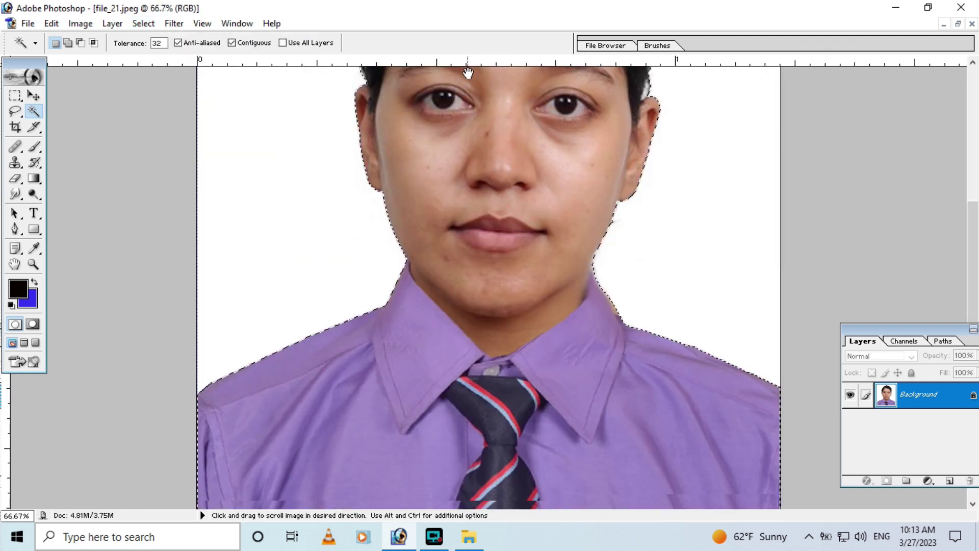
click(15, 148)
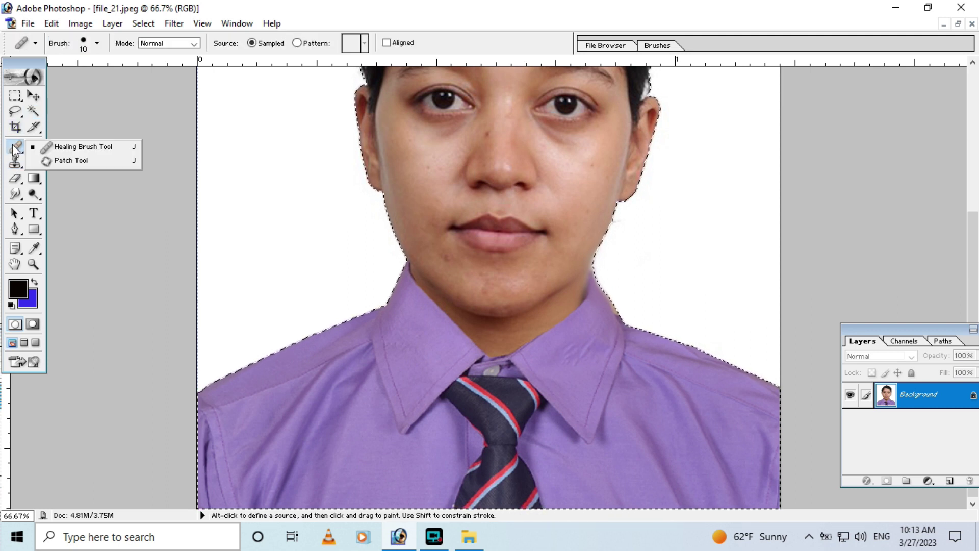
drag(15, 147, 56, 143)
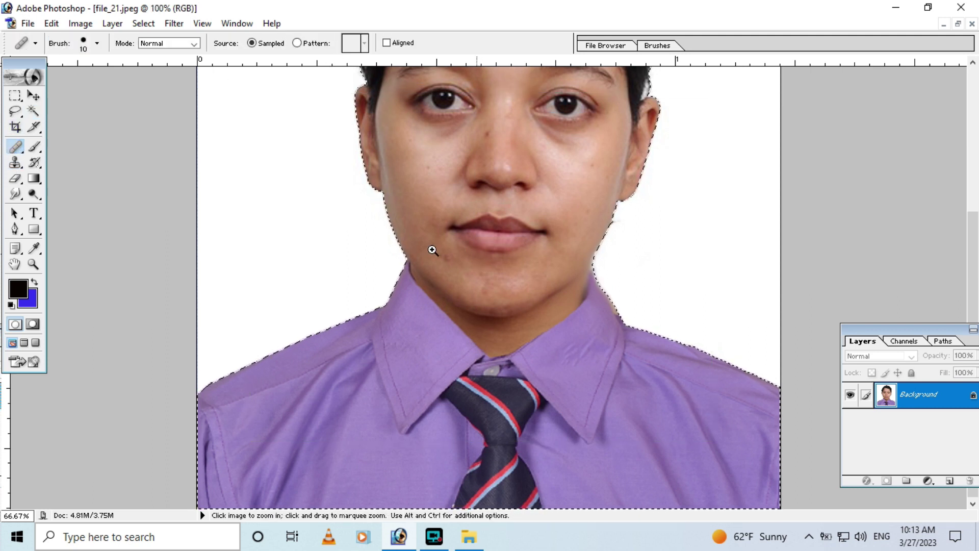
ctrl+click(435, 247)
ctrl+click(417, 339)
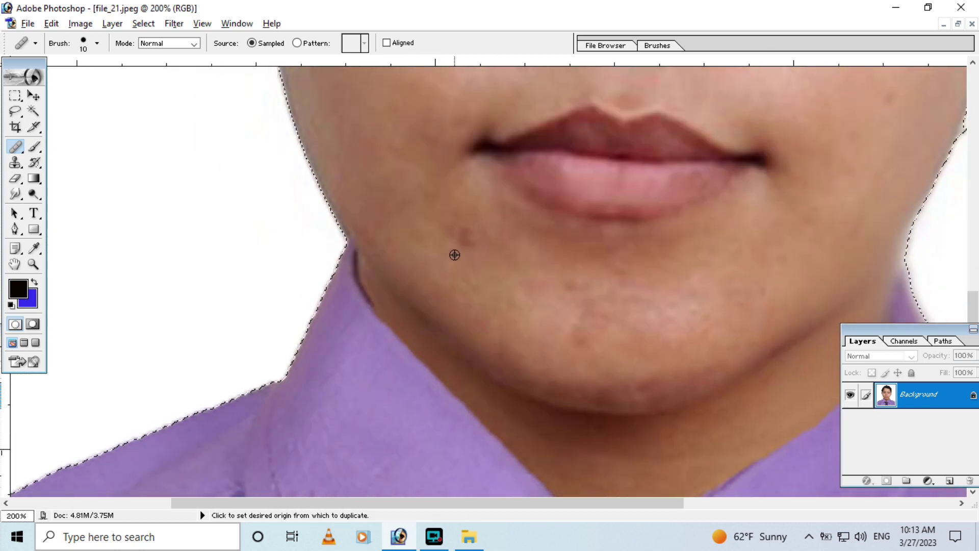
key(bracketright)
key(bracketright)
drag(498, 230, 439, 305)
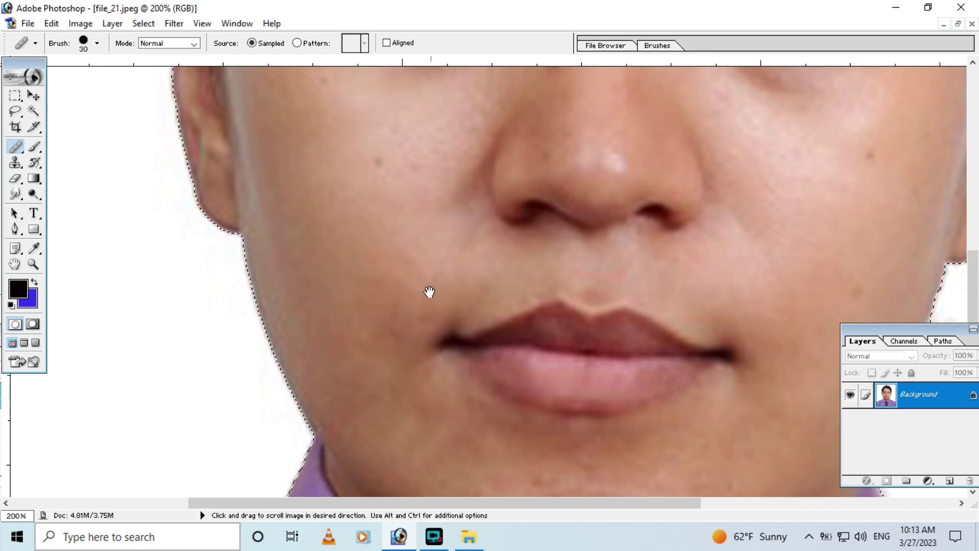
drag(382, 153, 308, 262)
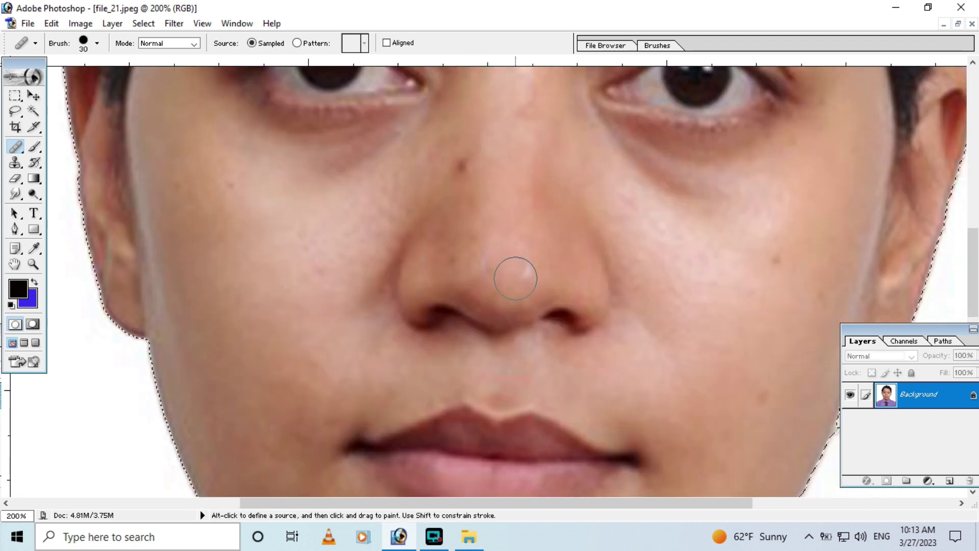
- Heal the marks on the nose, the dark spot beside it, and the dark under-eye skin
key(alt)
click(497, 278)
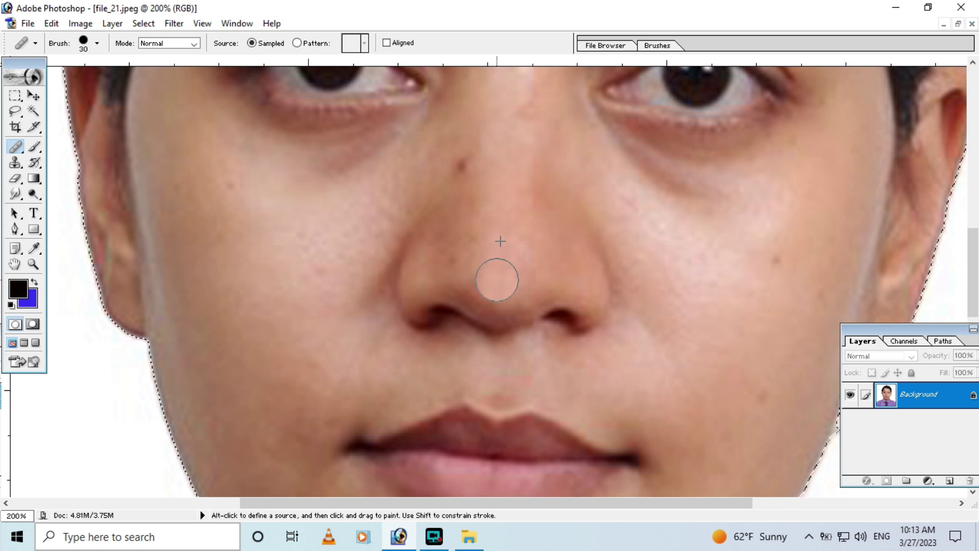
drag(496, 278, 485, 356)
key(bracketleft)
alt+click(455, 326)
click(458, 303)
drag(458, 303, 332, 306)
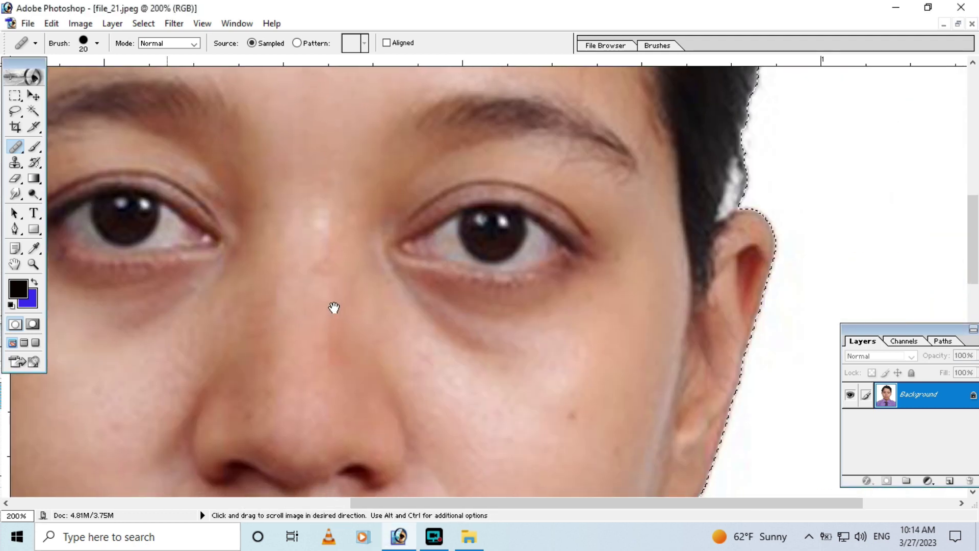
scroll(449, 305, up, 2)
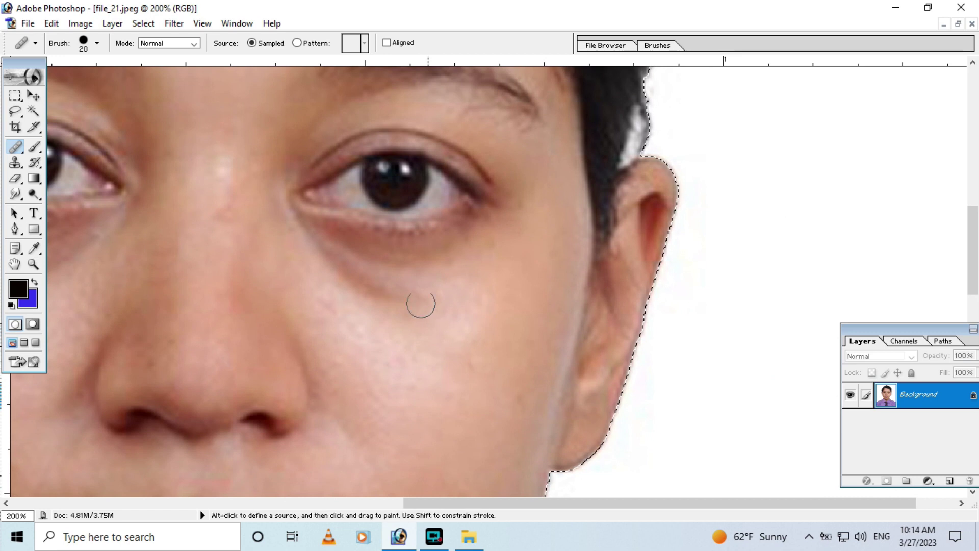
click(427, 283)
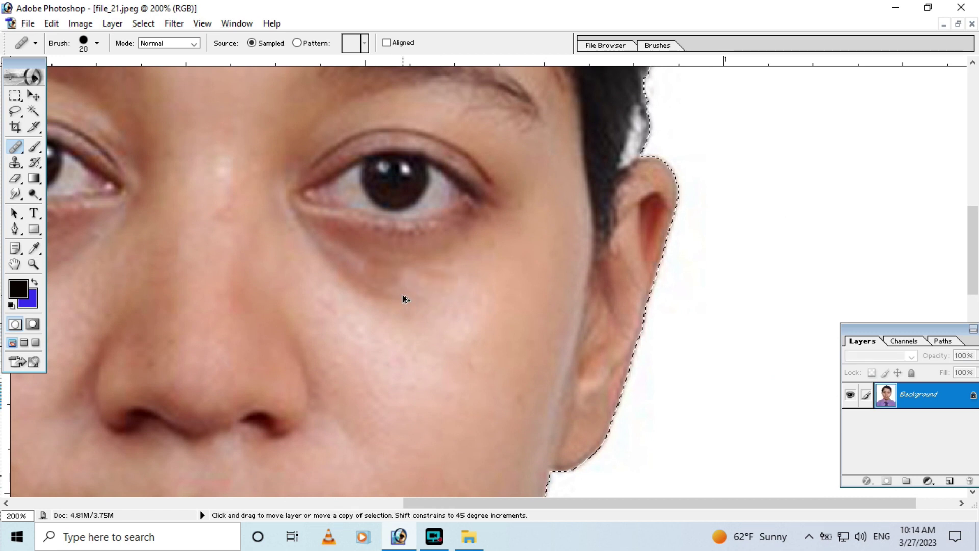
- Heal a forehead mark from clean forehead skin, then zoom out and deselect
scroll(429, 357, up, 3)
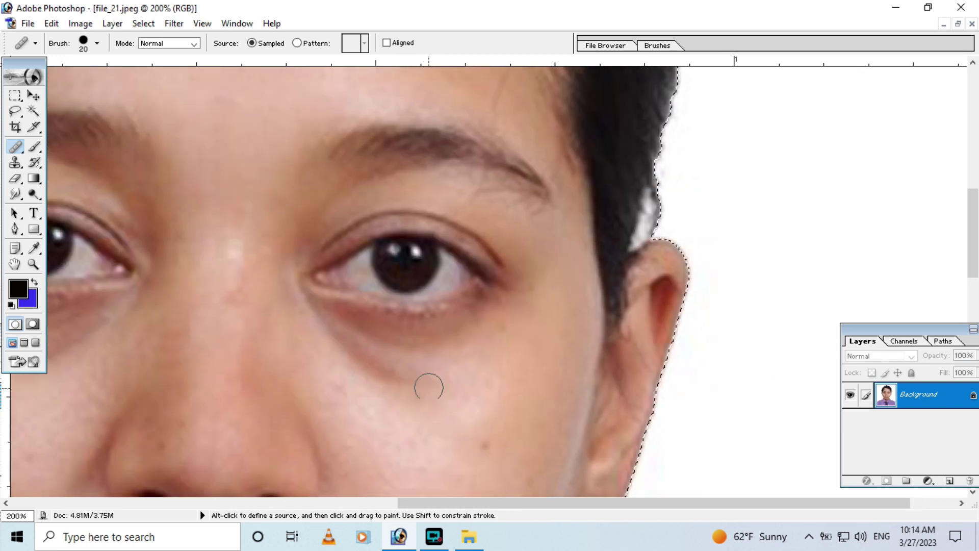
scroll(444, 365, down, 5)
scroll(488, 302, down, 5)
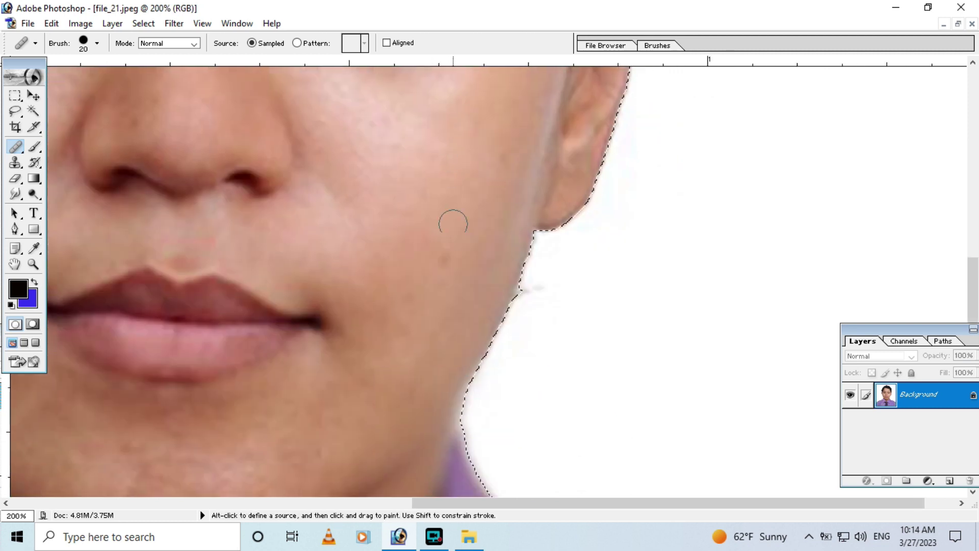
scroll(435, 240, down, 2)
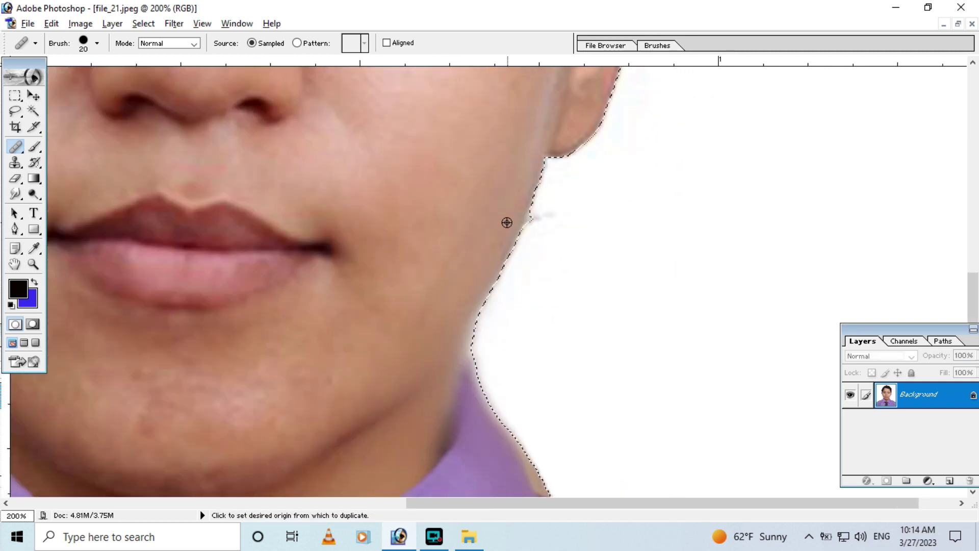
ctrl+alt+click(268, 238)
ctrl+alt+click(242, 249)
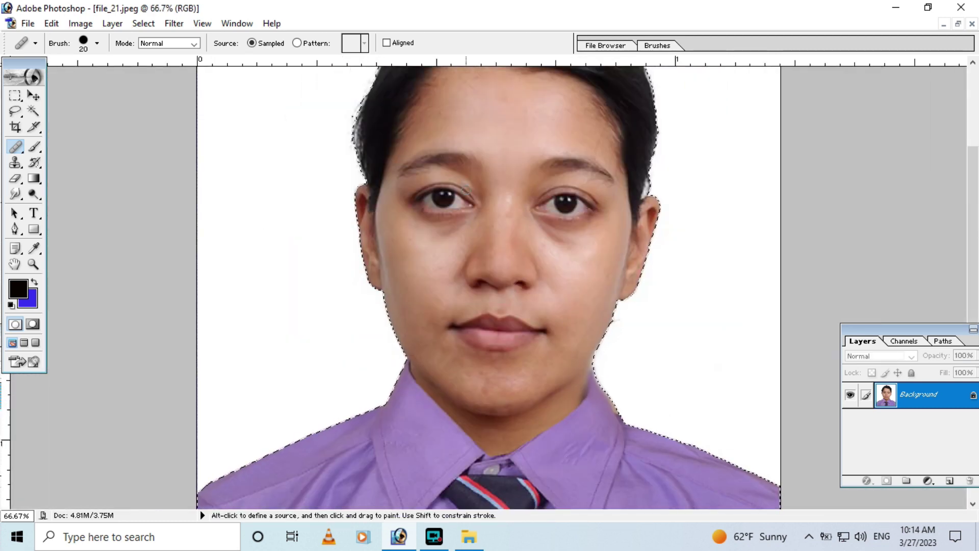
ctrl+alt+click(510, 153)
ctrl+click(484, 208)
ctrl+click(463, 244)
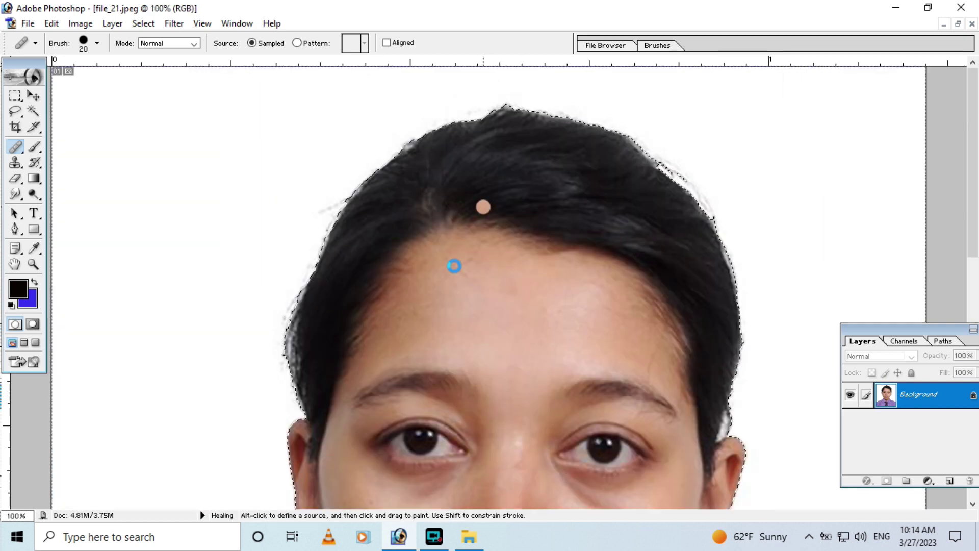
alt+click(529, 233)
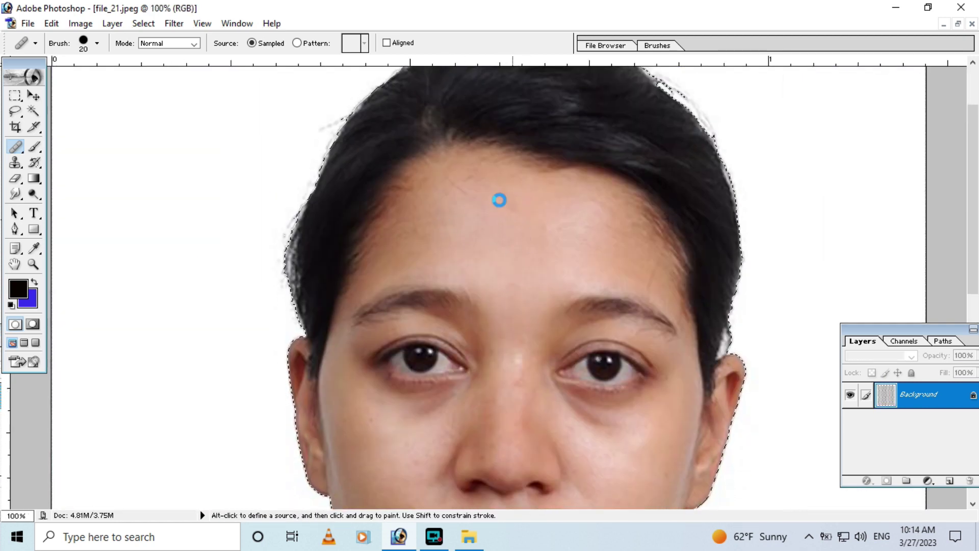
key(bracketright)
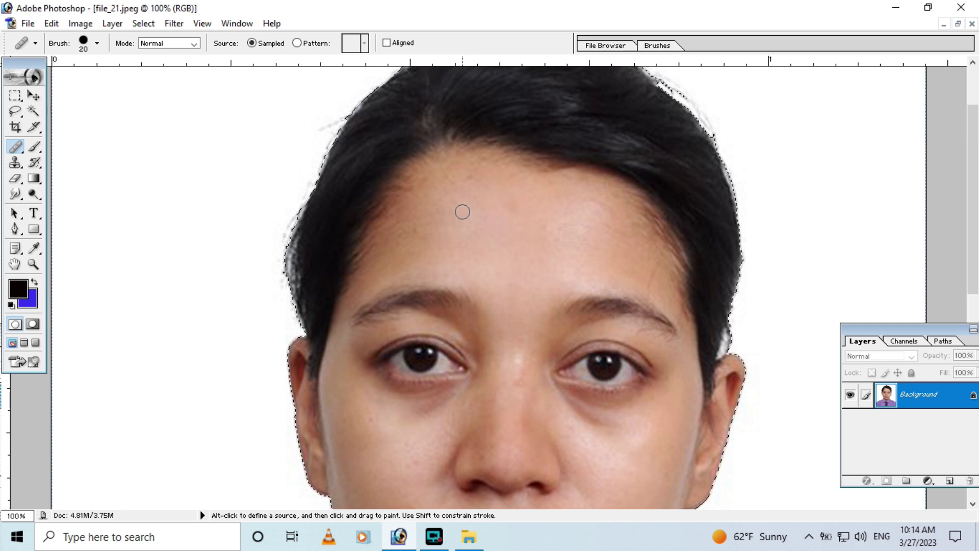
alt+click(460, 218)
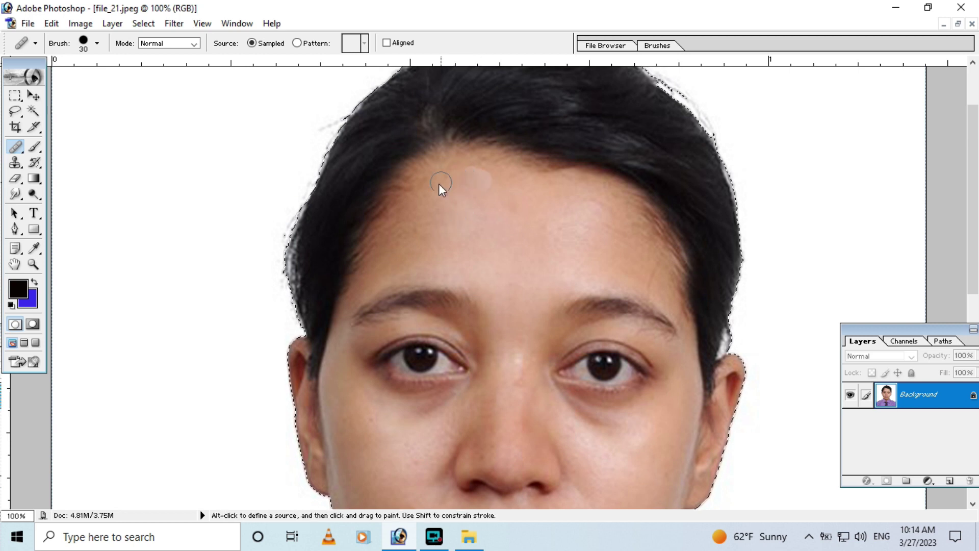
key(ctrl+minus)
key(ctrl+minus)
key(ctrl+minus)
key(ctrl+d)
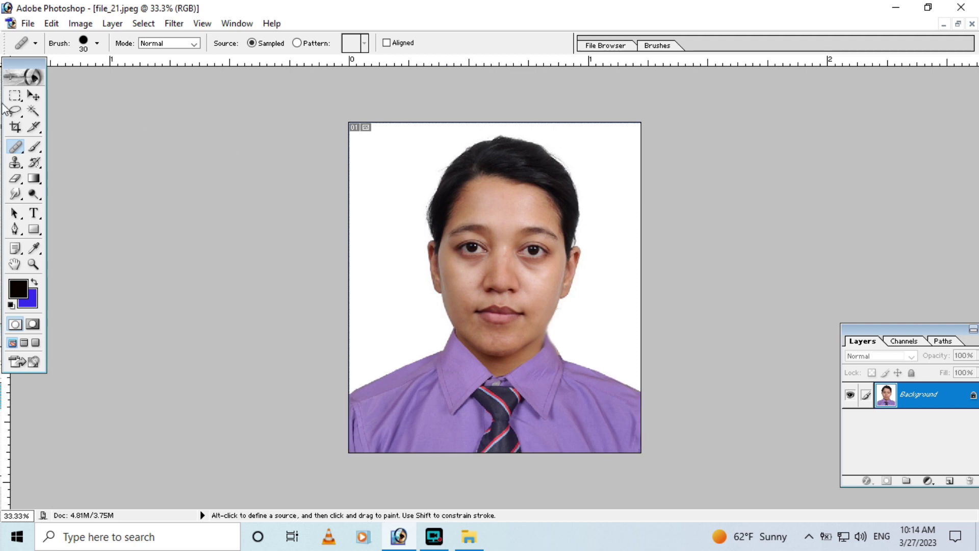
- Magic Wand-select the face skin, undoing the hair pick and adding chin, lip corner and ear edge
click(30, 113)
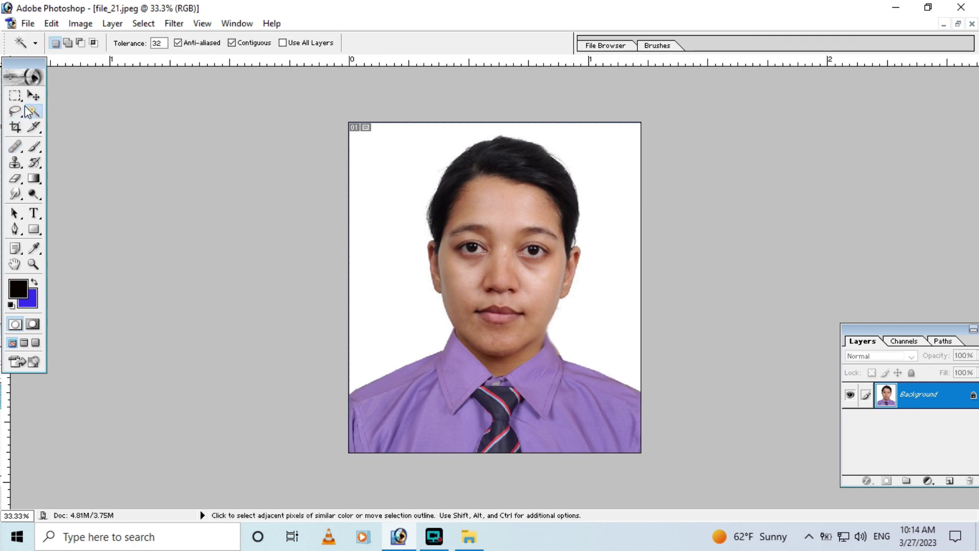
click(486, 218)
shift+click(454, 201)
shift+click(449, 247)
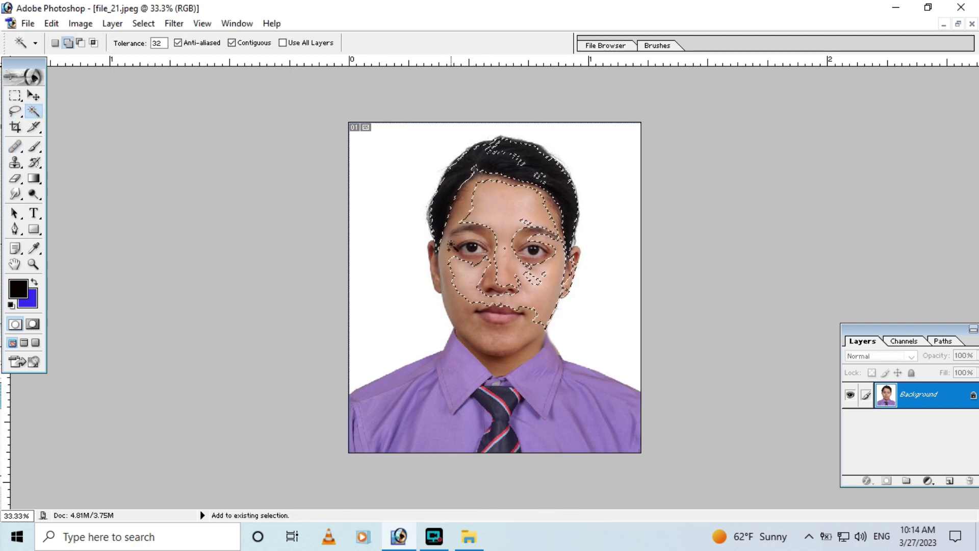
key(ctrl+z)
shift+click(440, 270)
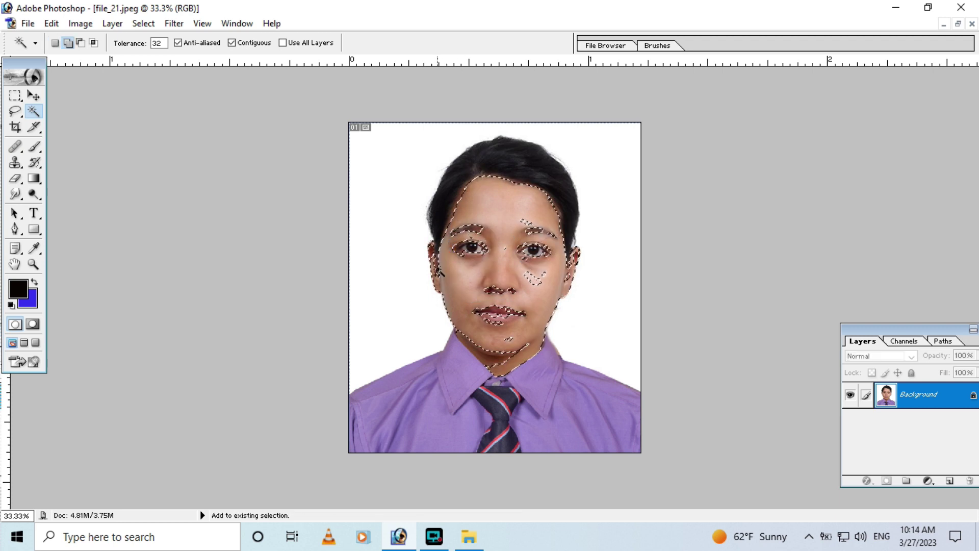
click(516, 347)
click(520, 312)
click(564, 258)
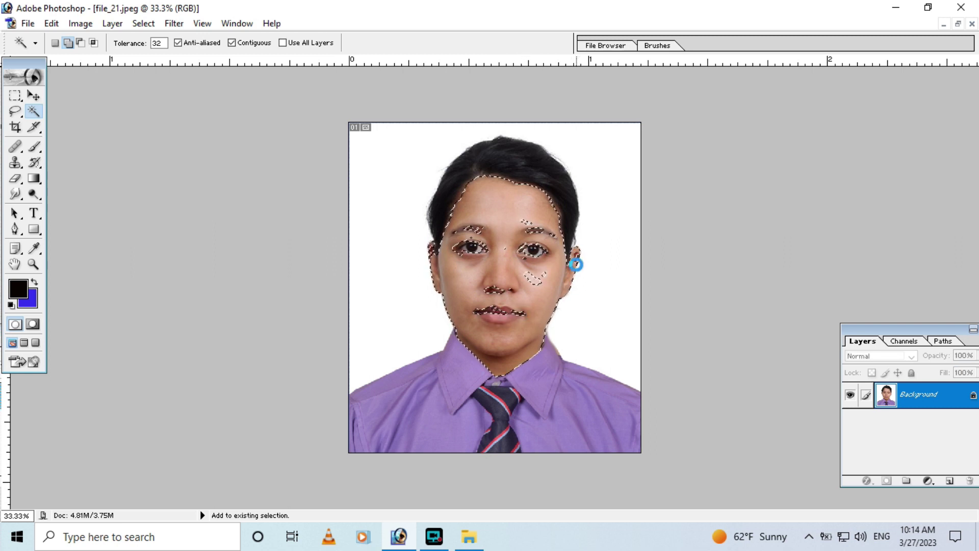
ctrl+click(573, 269)
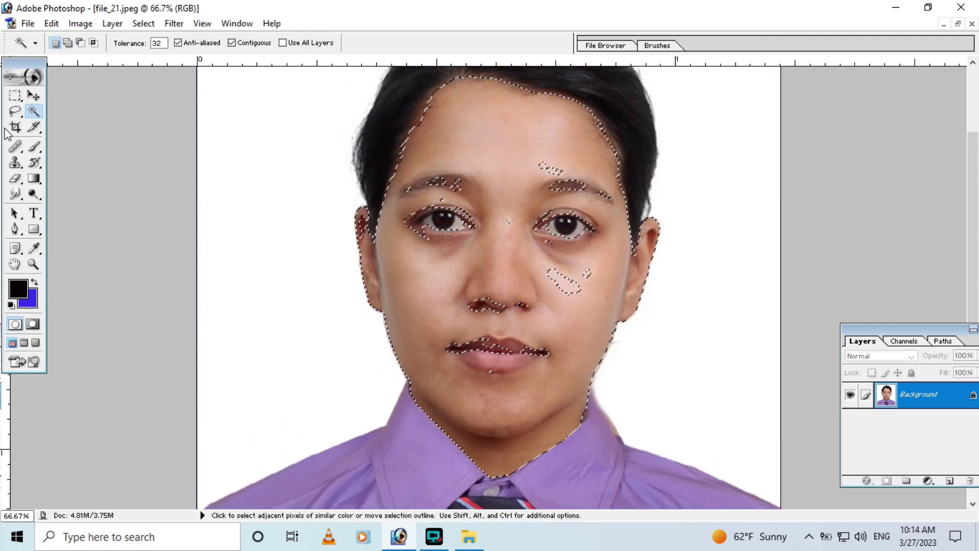
click(16, 109)
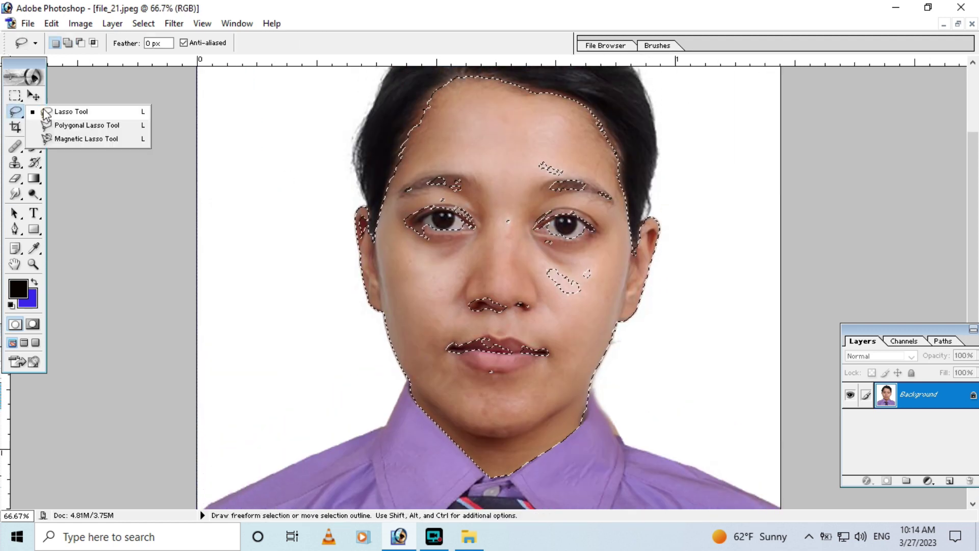
- With the Lasso in add mode, outline the face down around the chin
click(70, 111)
click(68, 42)
drag(591, 163, 536, 133)
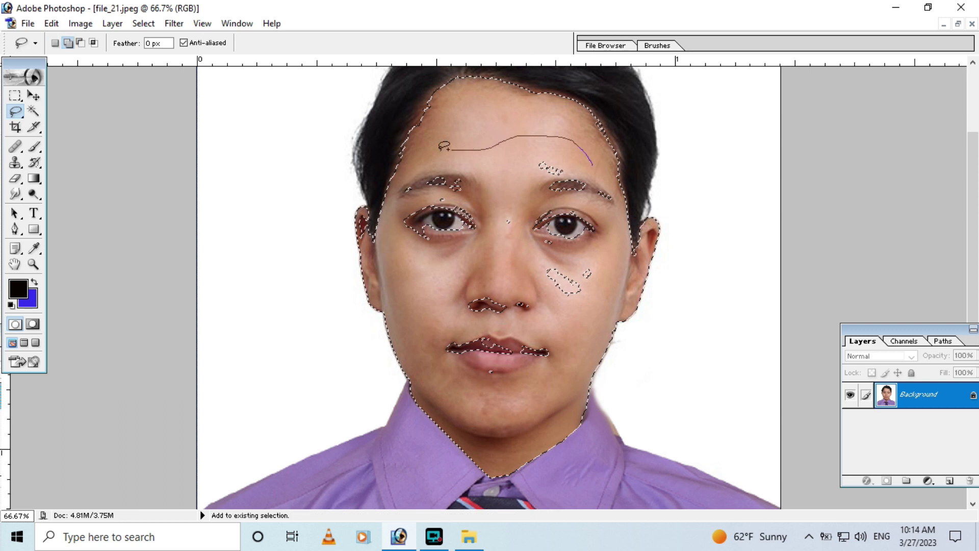
drag(431, 307, 552, 351)
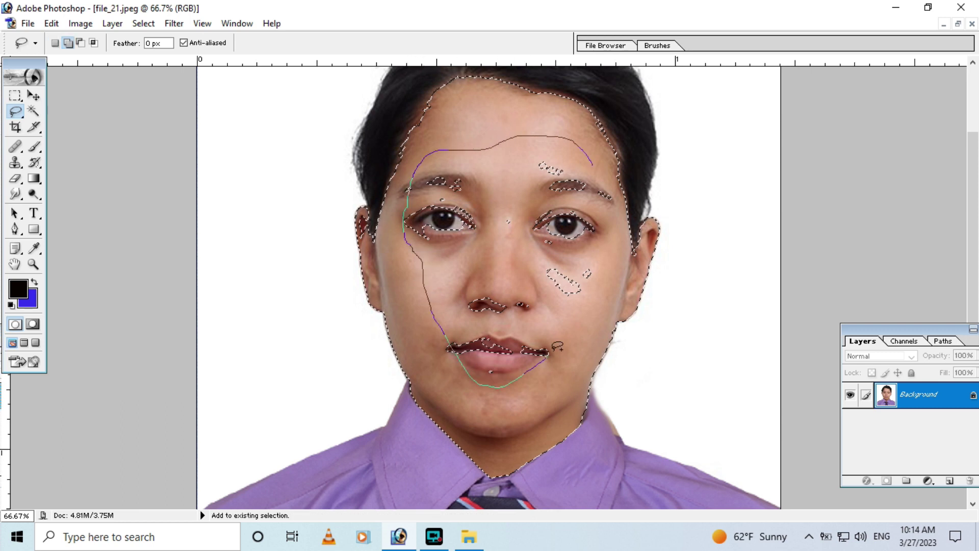
drag(623, 193, 591, 164)
- Add the right forehead and hairline areas, and clean up the mouth-corner bump
mouse_move(583, 125)
mouse_down()
mouse_move(593, 159)
mouse_move(568, 83)
mouse_move(584, 94)
mouse_up()
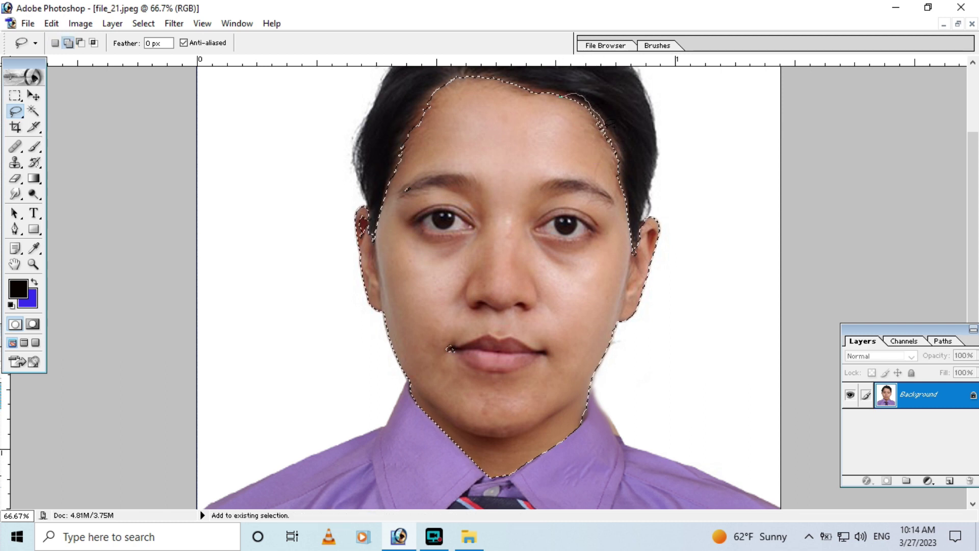
drag(621, 162, 619, 163)
drag(590, 122, 615, 130)
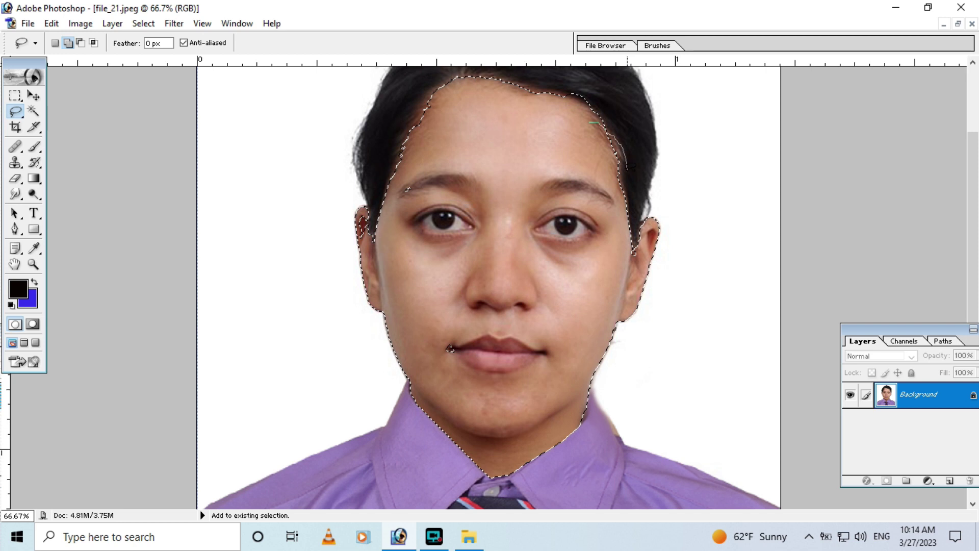
drag(601, 207, 601, 206)
drag(500, 191, 500, 284)
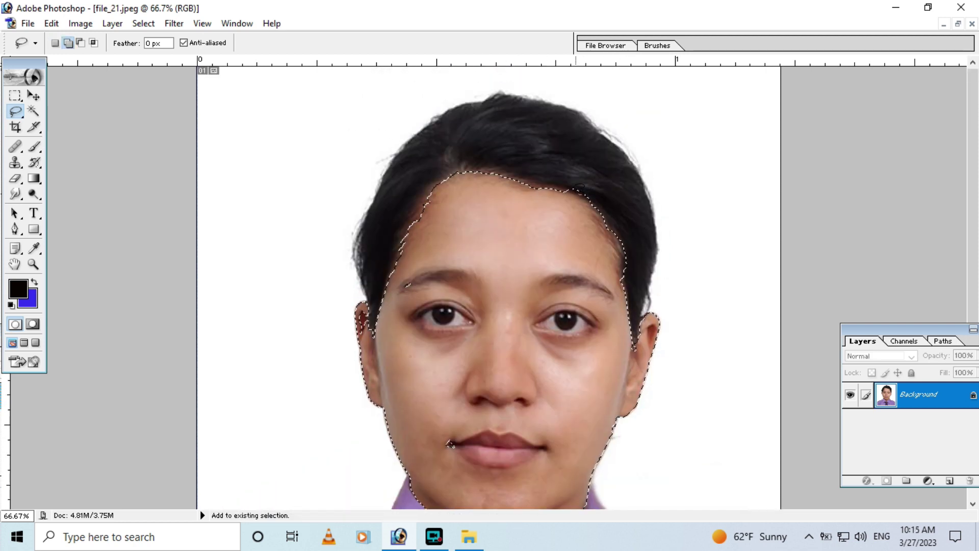
drag(444, 201, 442, 193)
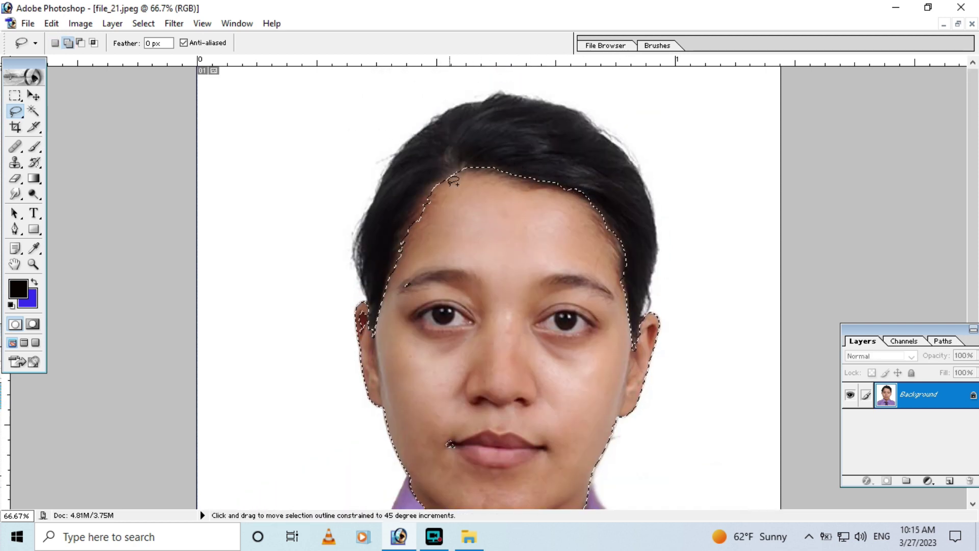
drag(397, 274, 406, 285)
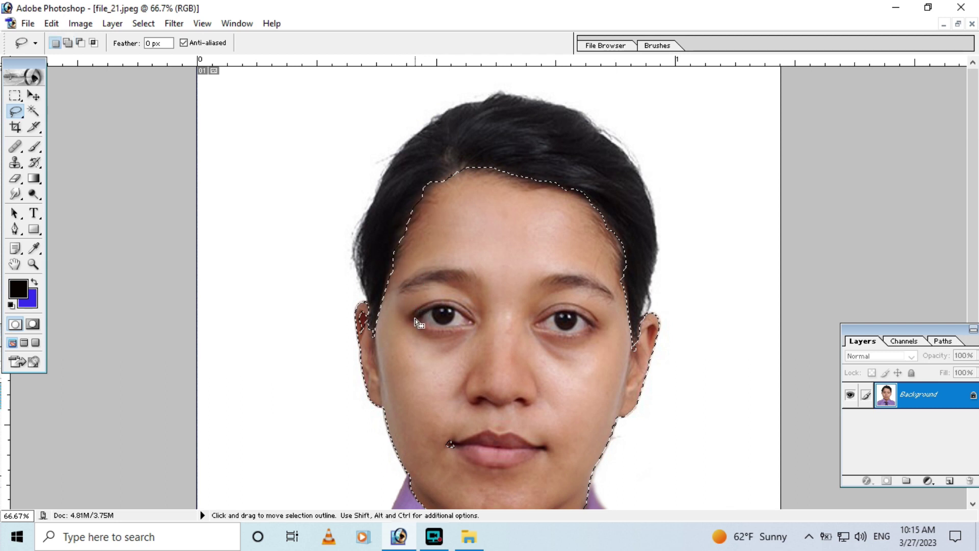
scroll(403, 306, down, 3)
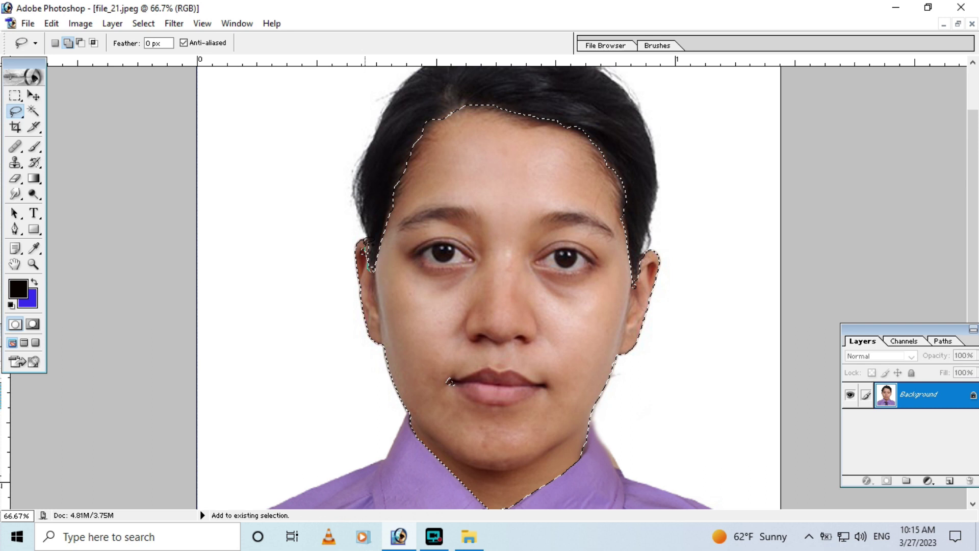
scroll(382, 293, down, 5)
scroll(439, 271, up, 4)
drag(415, 338, 466, 328)
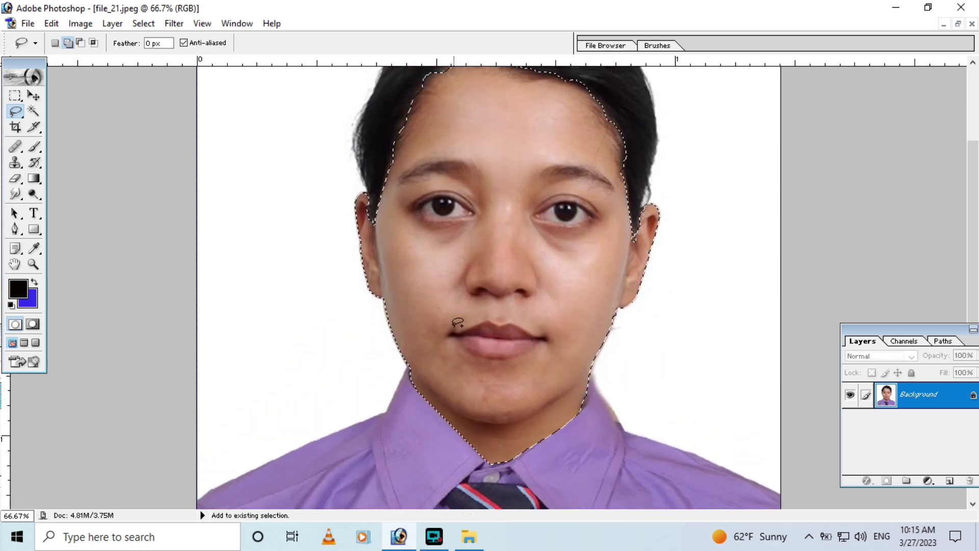
- Using the Magnetic Lasso at 200%, subtract the left eyebrow from the selection
drag(15, 110, 72, 136)
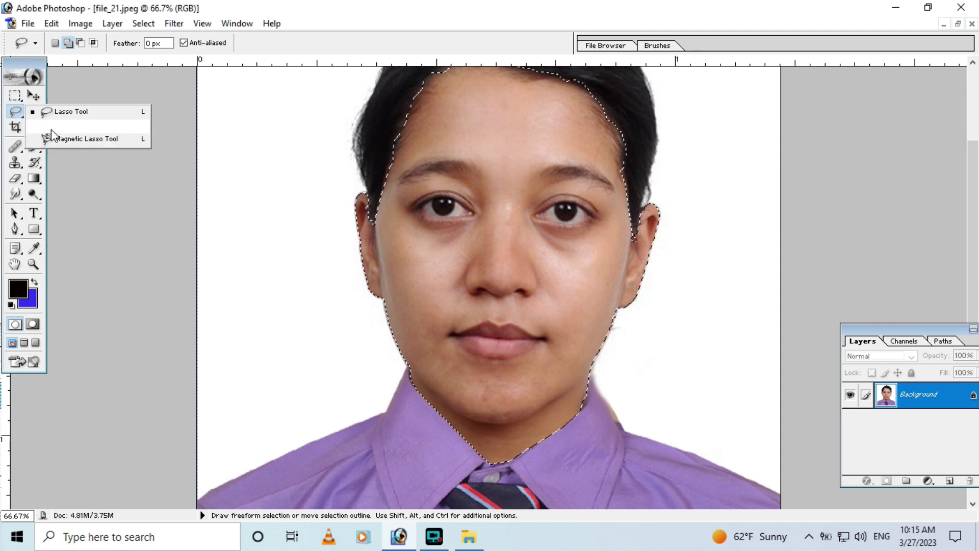
ctrl+click(485, 227)
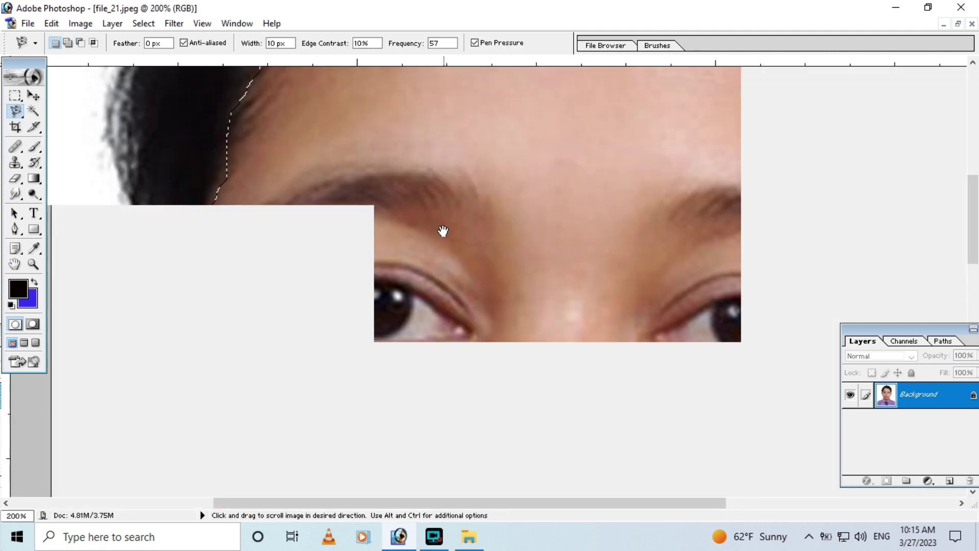
drag(443, 232, 459, 7)
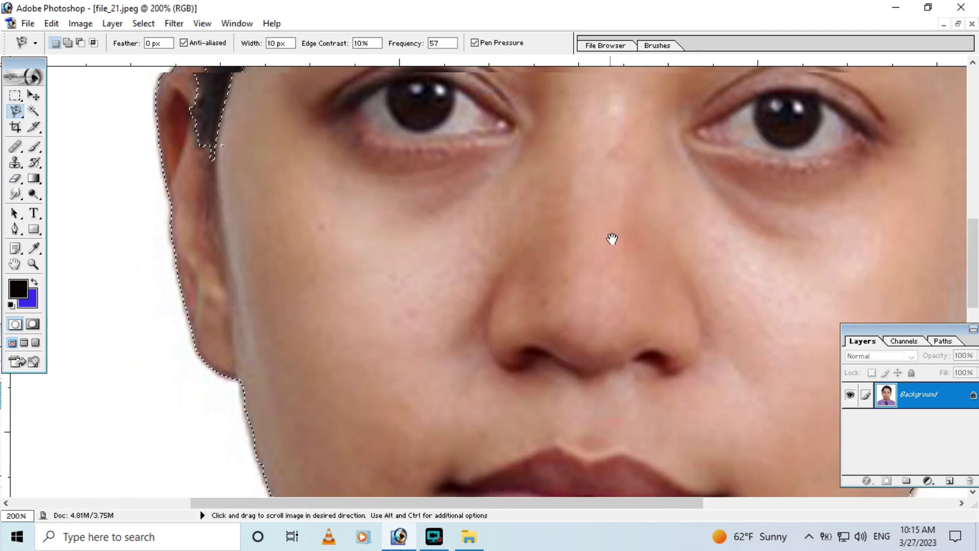
drag(630, 227, 584, 298)
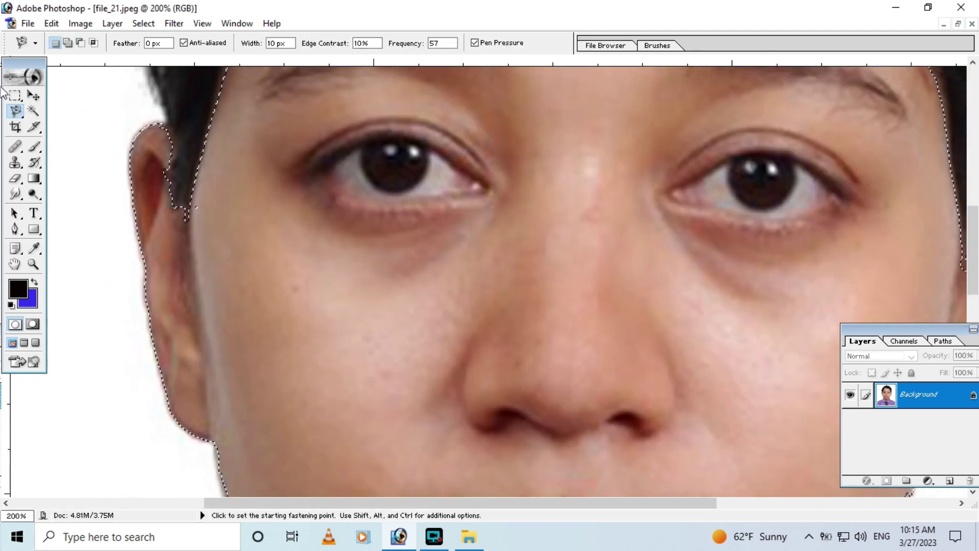
click(17, 111)
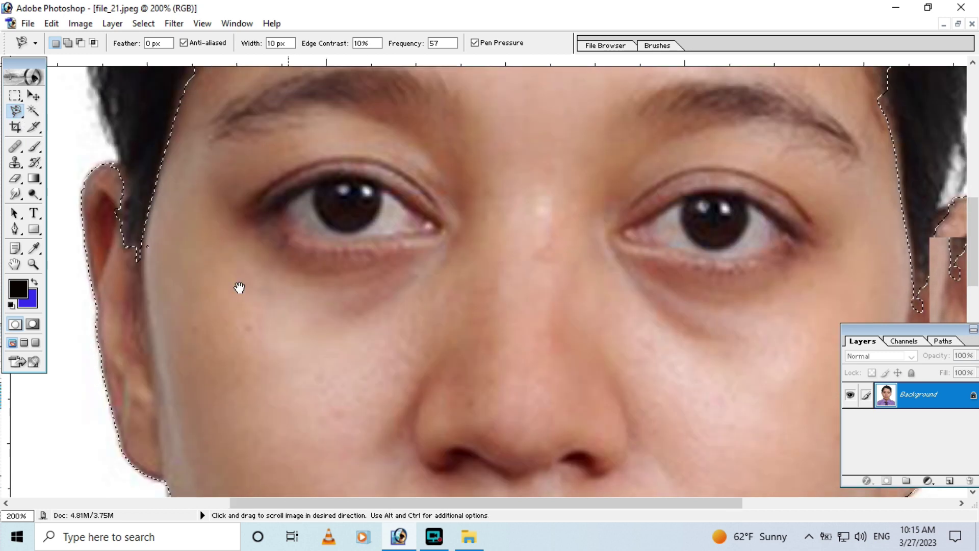
drag(290, 203, 212, 306)
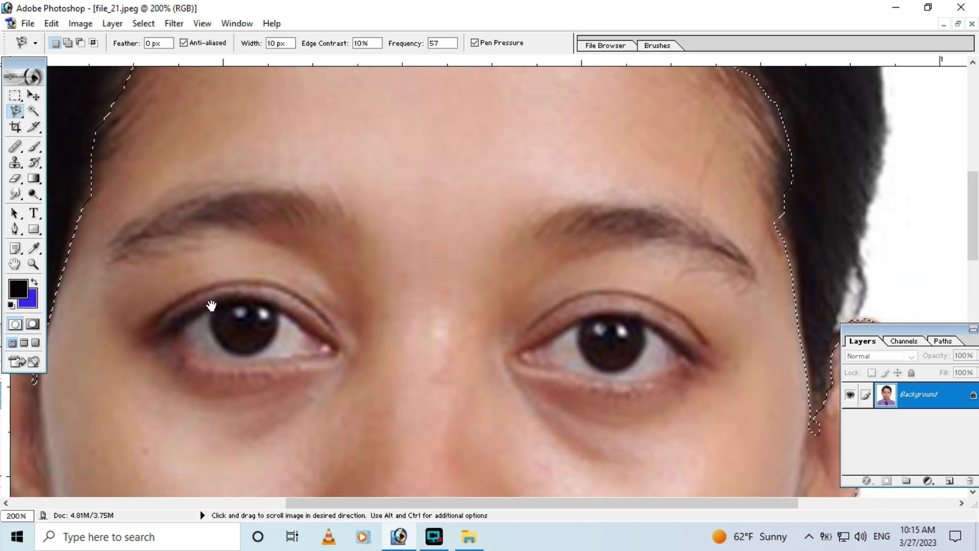
click(107, 258)
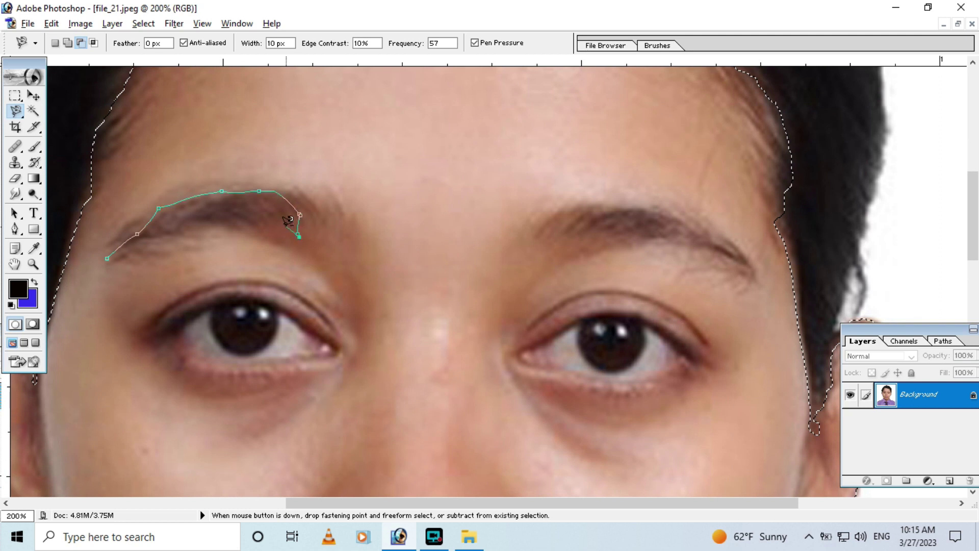
click(110, 253)
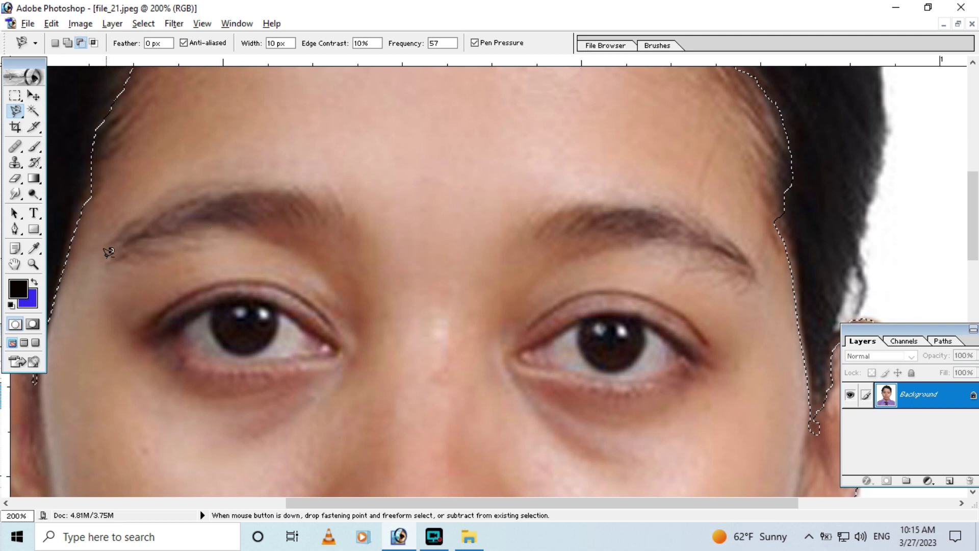
- Subtract the left eye from the face selection, correcting misplaced outline points
drag(105, 251, 66, 202)
click(95, 292)
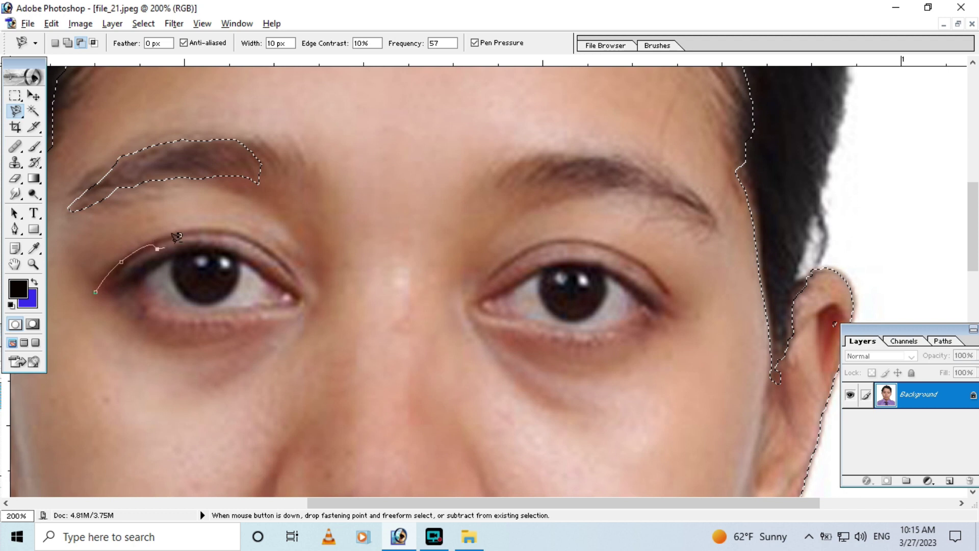
key(Delete)
key(Delete)
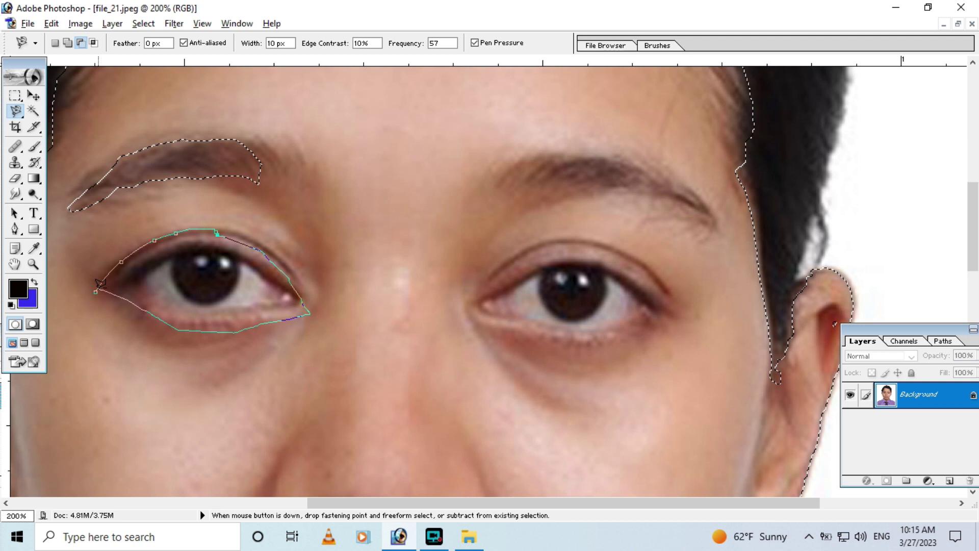
click(99, 285)
key(Escape)
key(ctrl+d)
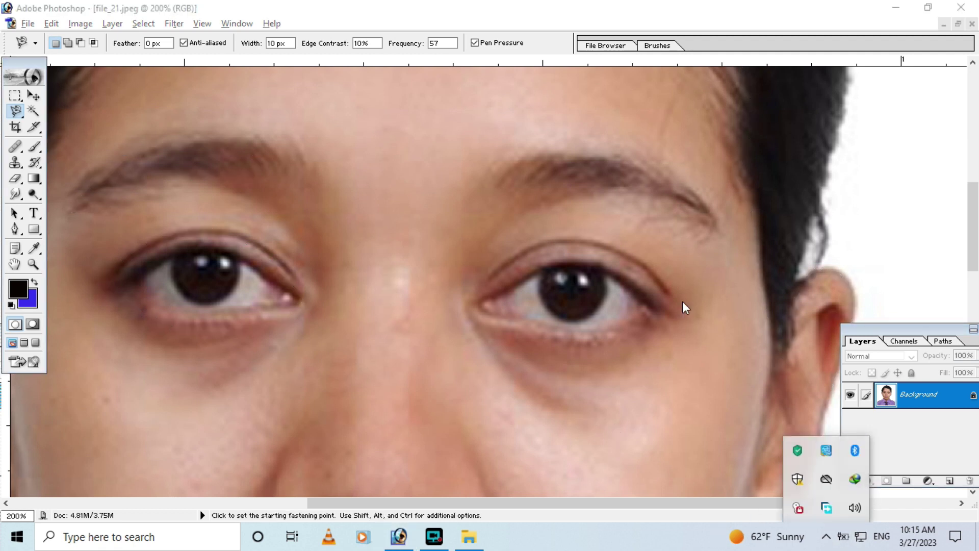
key(ctrl+z)
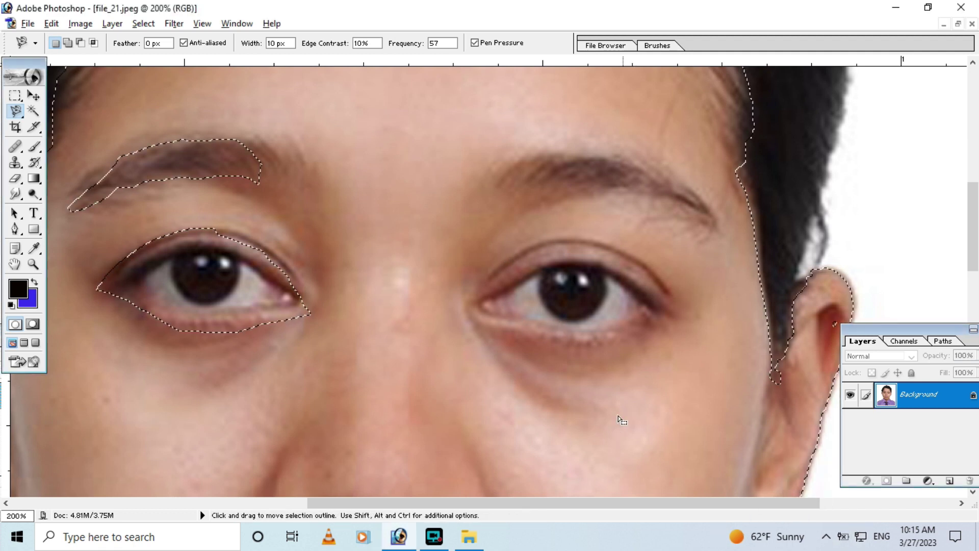
- Subtract the right eyebrow and the right eye from the selection
mouse_move(582, 290)
mouse_down()
mouse_move(378, 318)
mouse_move(373, 350)
mouse_up()
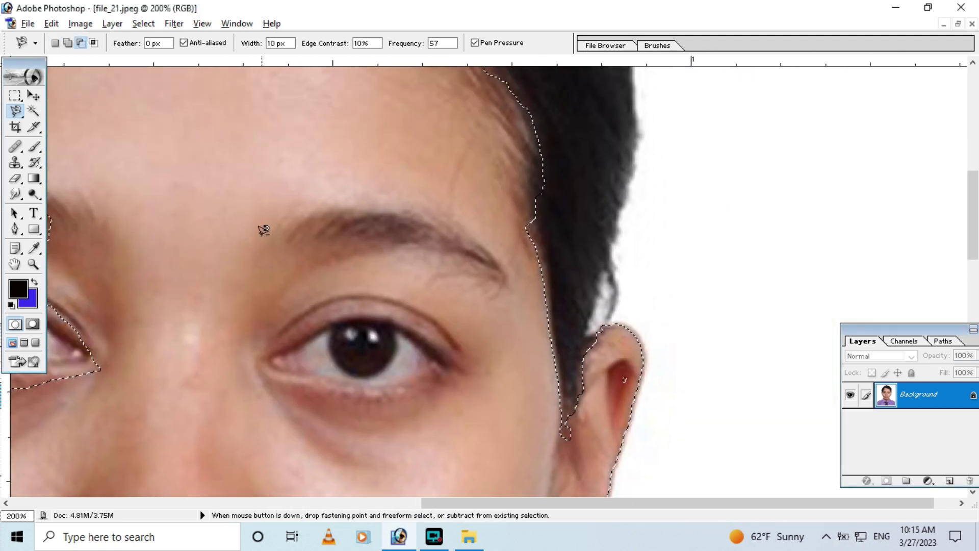
alt+click(277, 258)
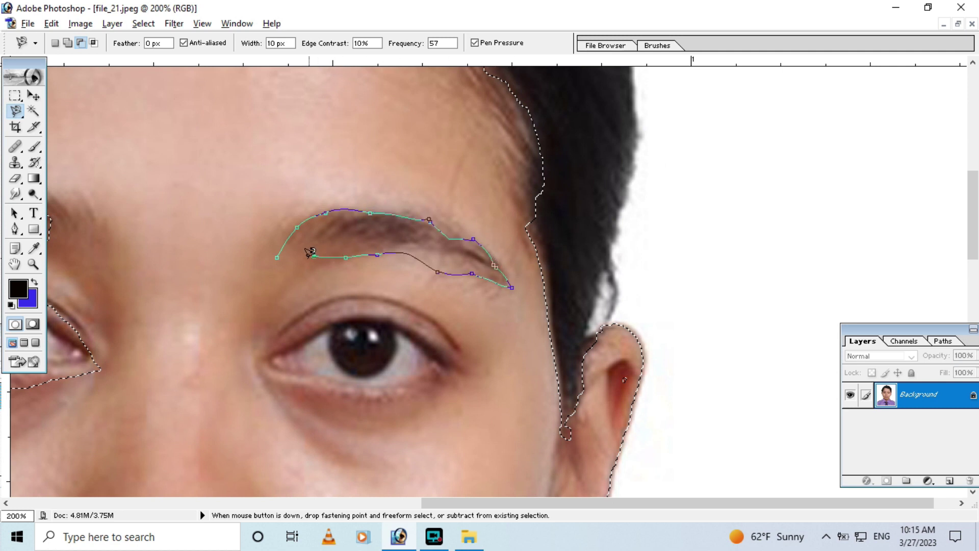
click(277, 257)
scroll(236, 291, down, 3)
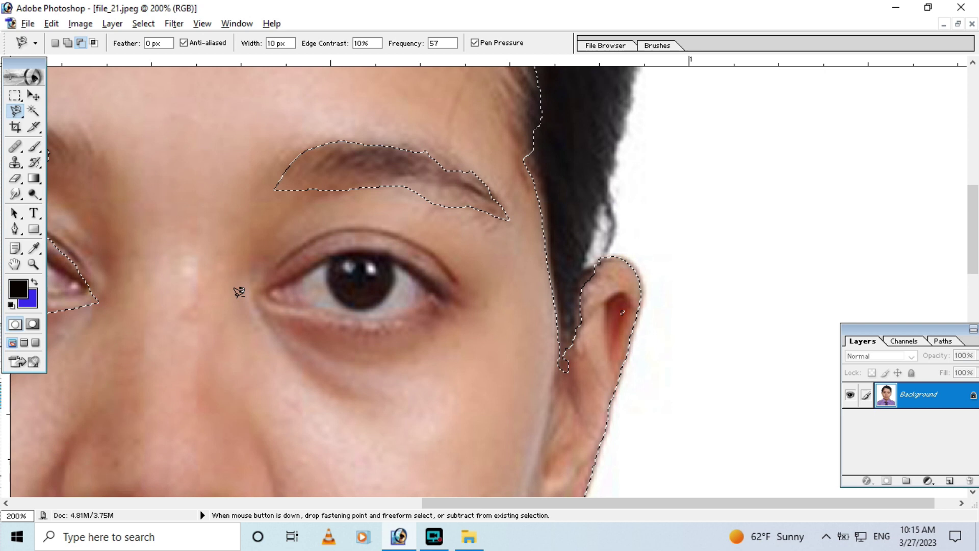
click(253, 299)
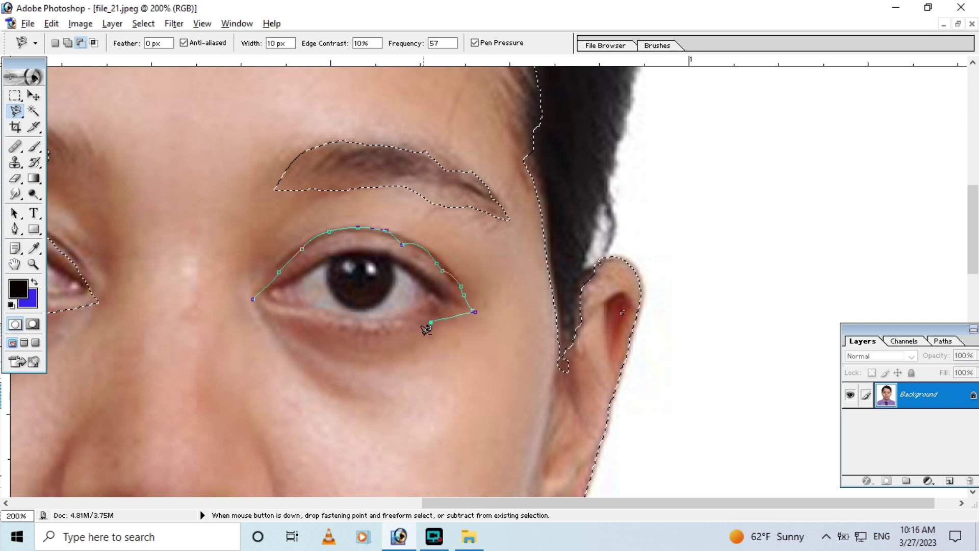
click(254, 292)
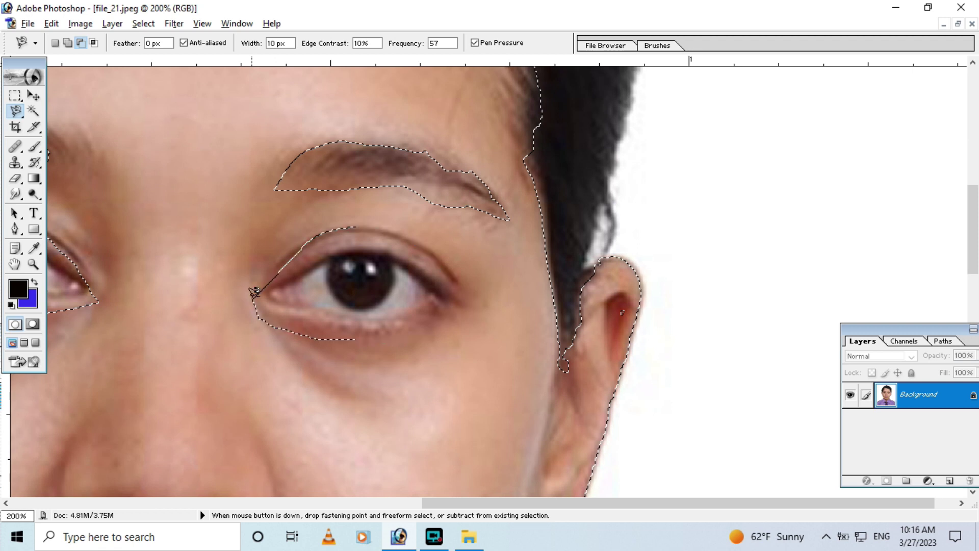
scroll(357, 202, down, 6)
scroll(442, 247, left, 4)
click(322, 368)
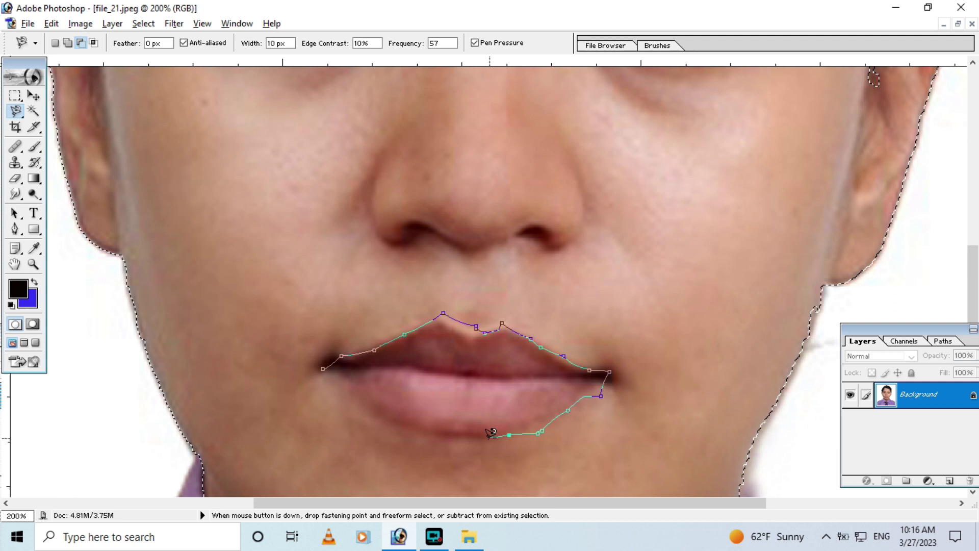
- Cut the lips and both nostrils out of the selection, then zoom out to 50%
click(323, 366)
drag(430, 294, 420, 308)
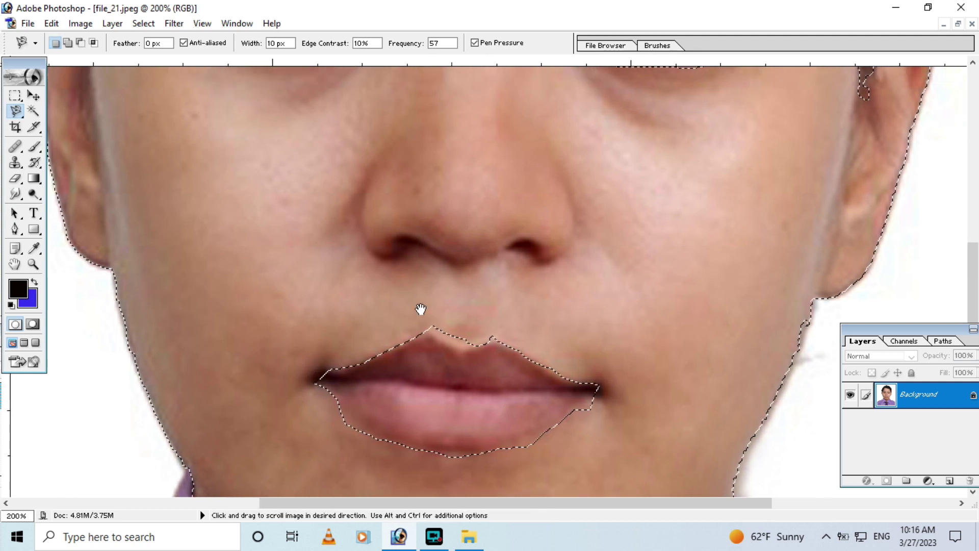
double_click(441, 251)
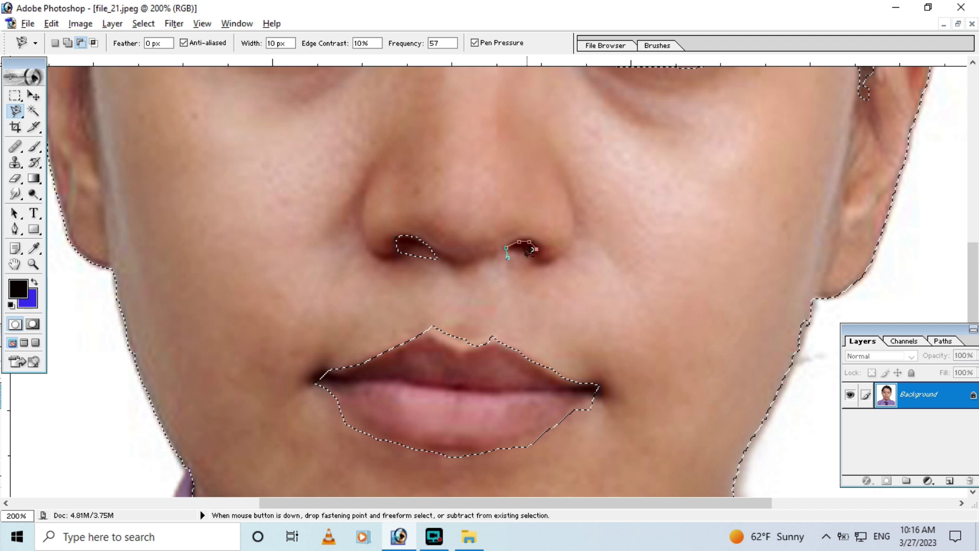
double_click(510, 252)
ctrl+alt+click(519, 253)
ctrl+alt+click(519, 253)
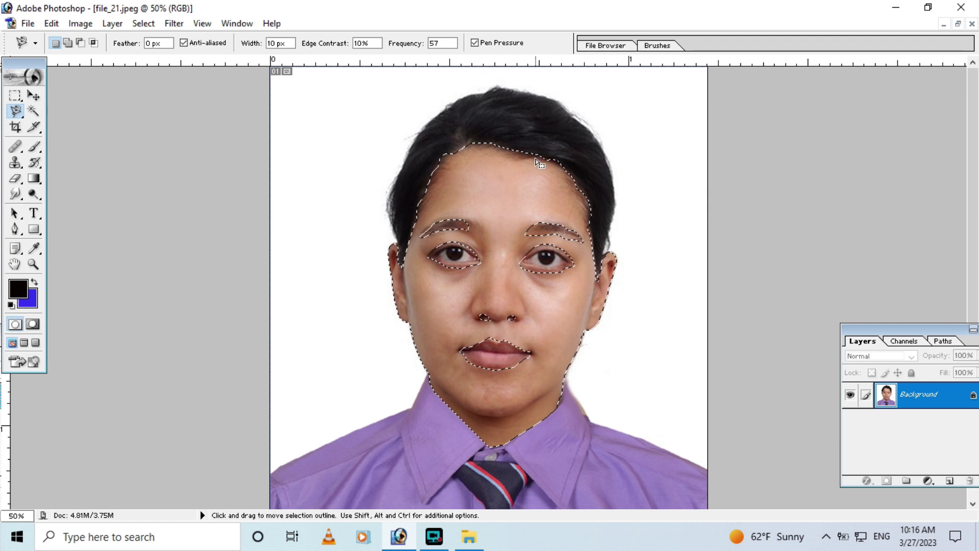
- Apply JPEG Clean Up at Smoothness 41 to the facial skin, deselect, and inspect the result
click(174, 24)
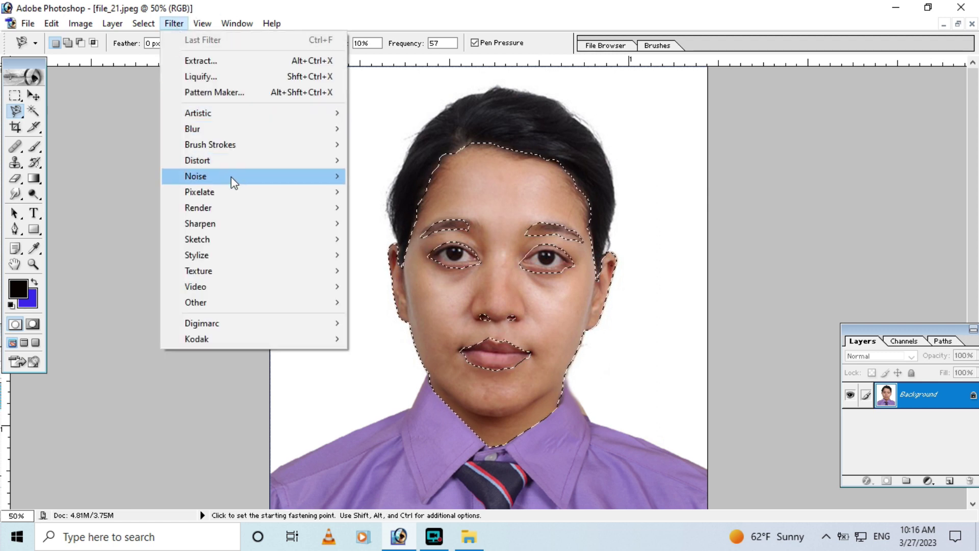
mouse_move(195, 176)
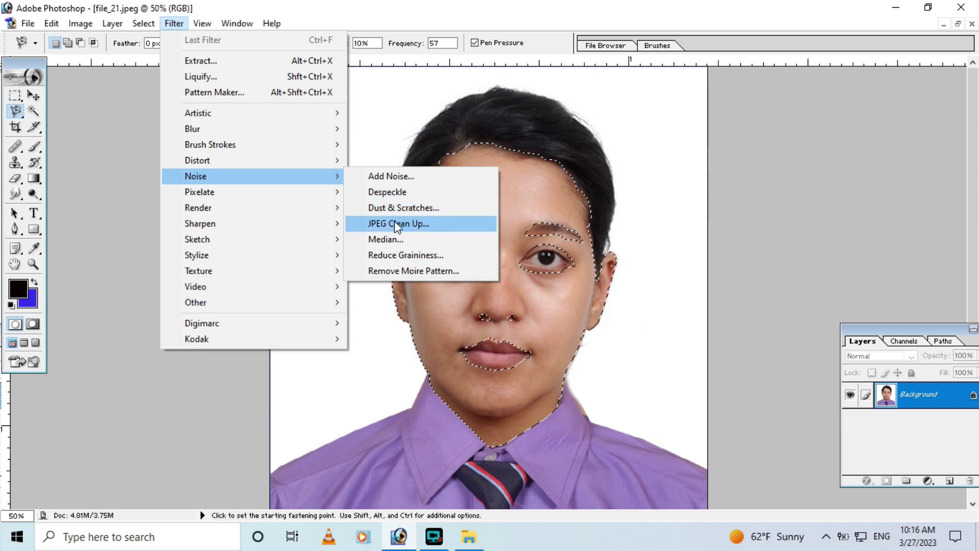
click(394, 222)
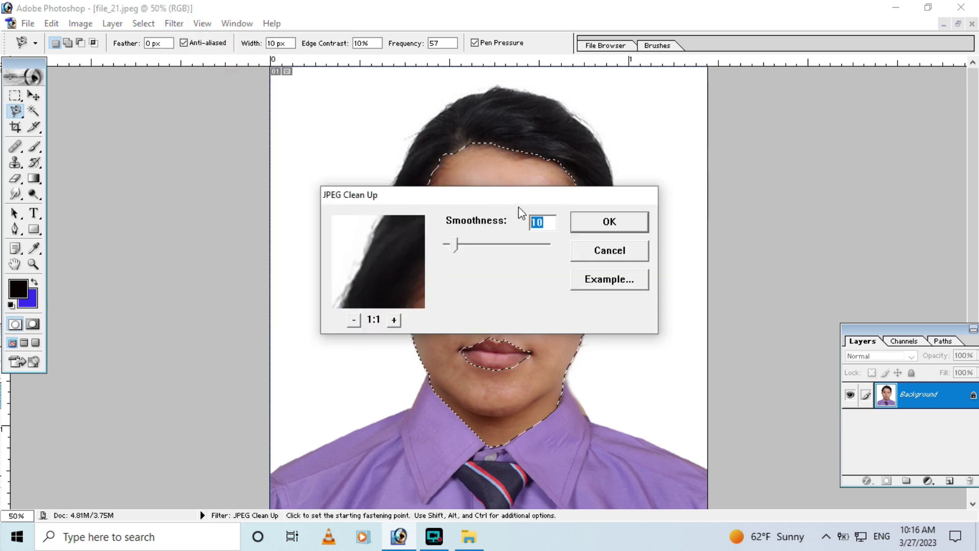
drag(516, 192, 208, 135)
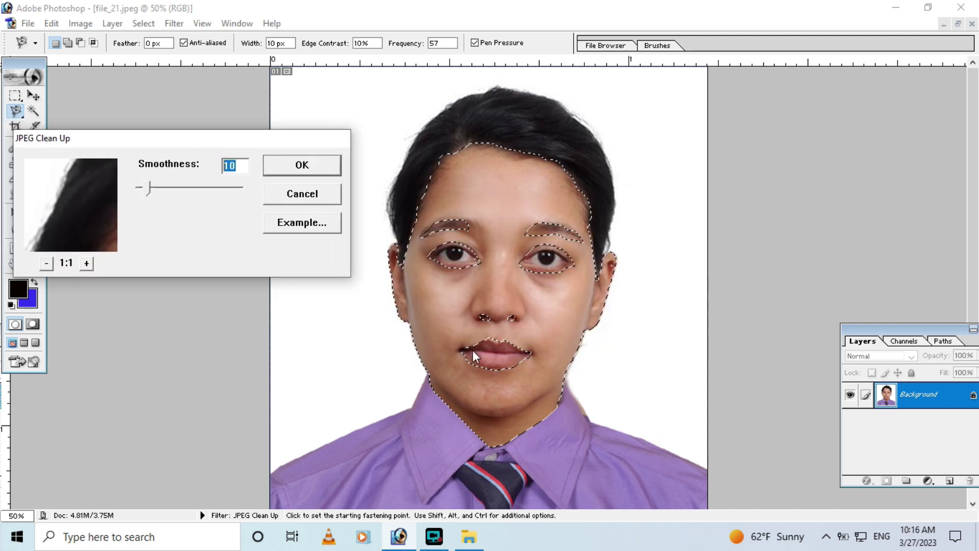
text(41)
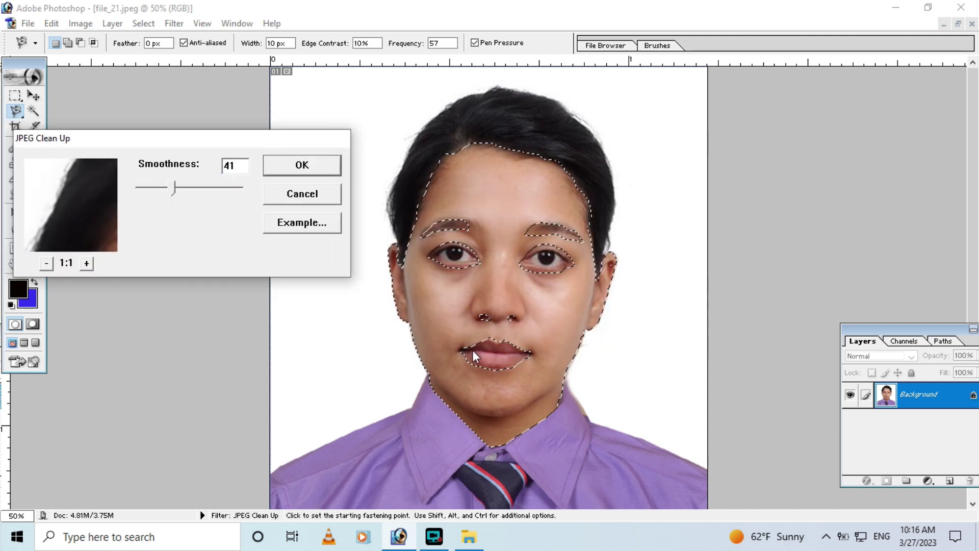
click(326, 163)
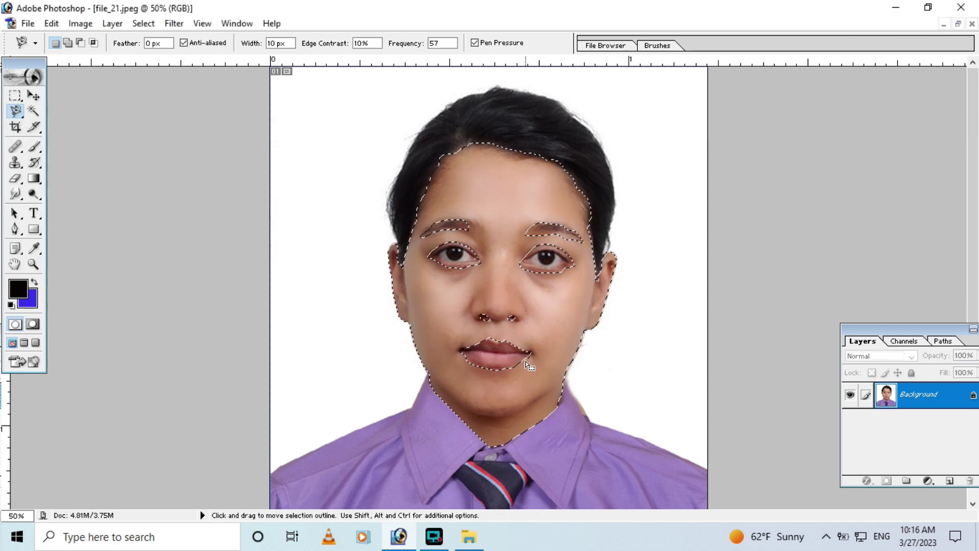
key(ctrl+d)
key(ctrl+plus)
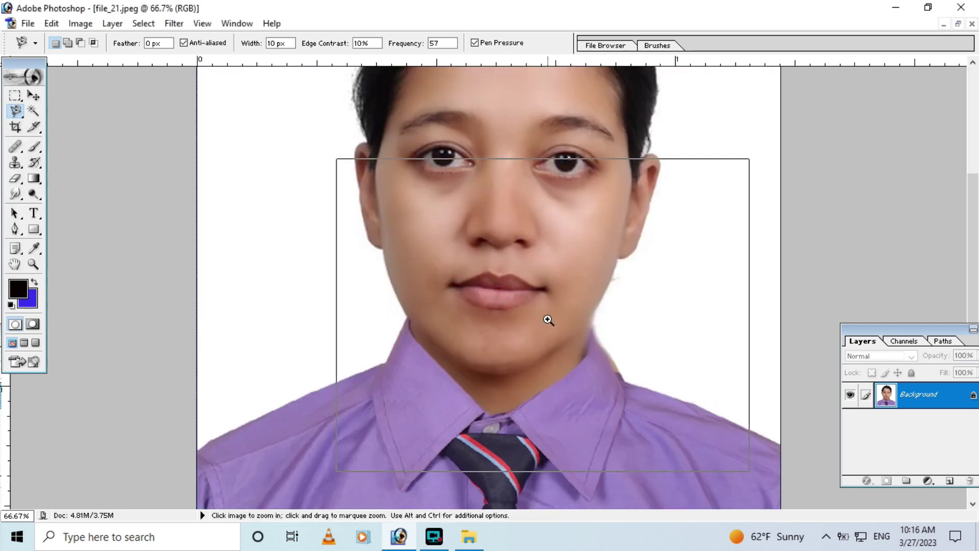
key(ctrl+plus)
key(ctrl+minus)
key(ctrl+minus)
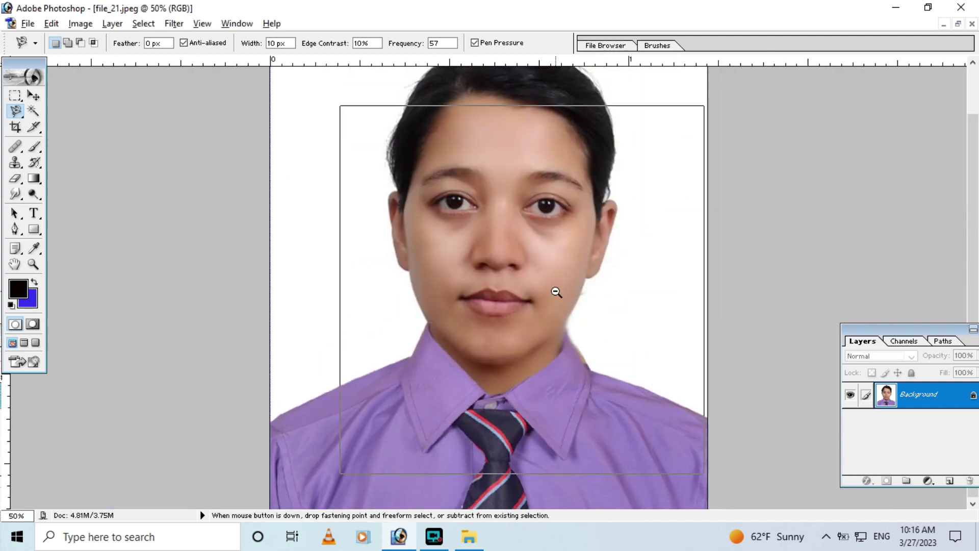
key(ctrl+minus)
click(79, 24)
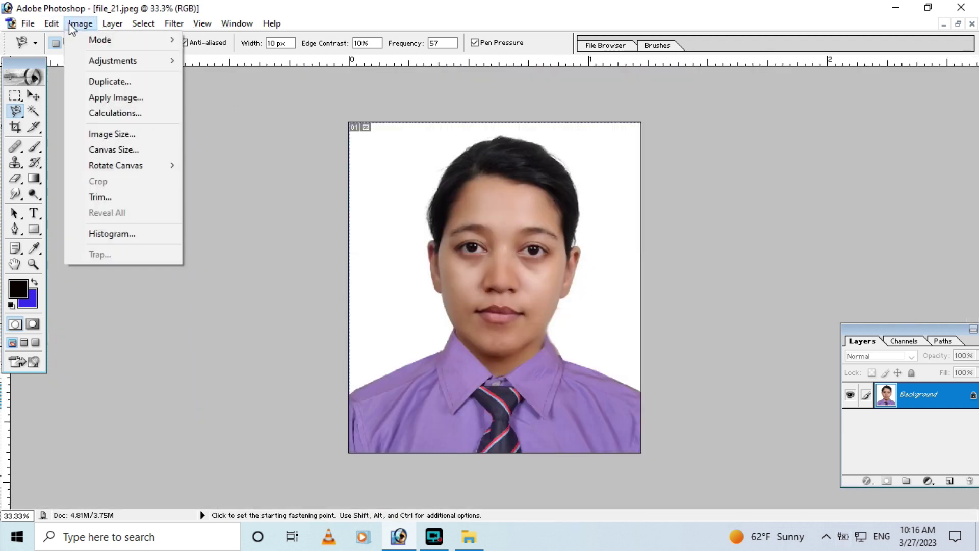
- Apply Curves raising midtone input 123 to output 137 and the black point to 15/11
key(Escape)
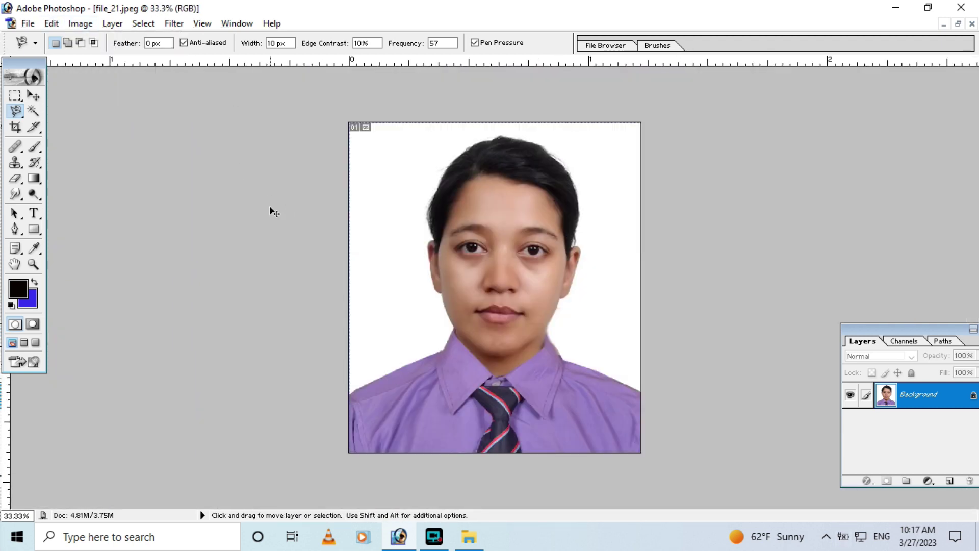
key(ctrl+m)
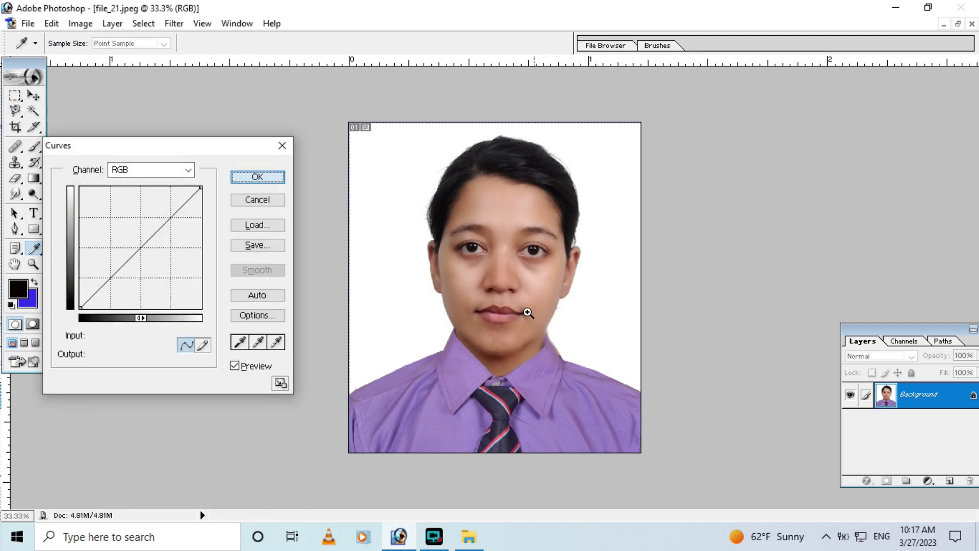
key(Escape)
click(491, 275)
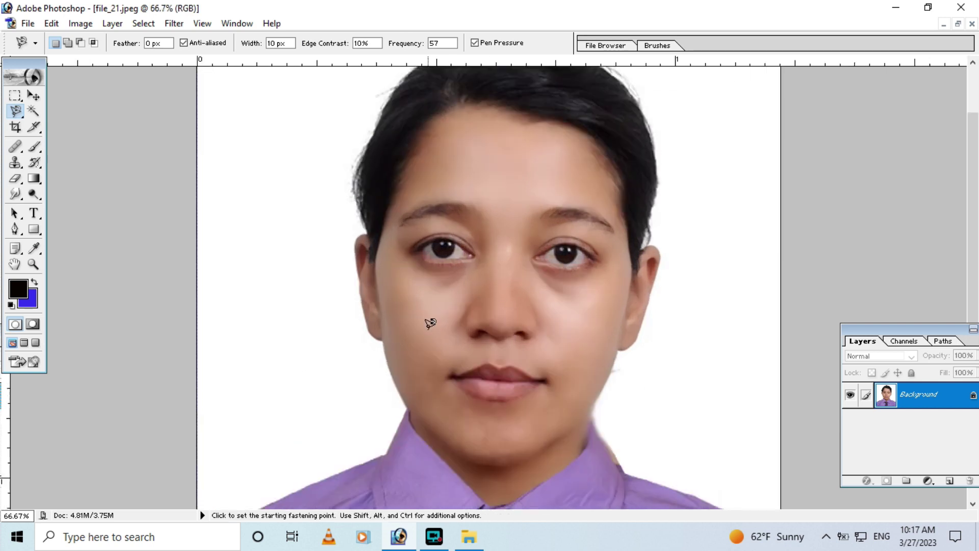
key(ctrl+m)
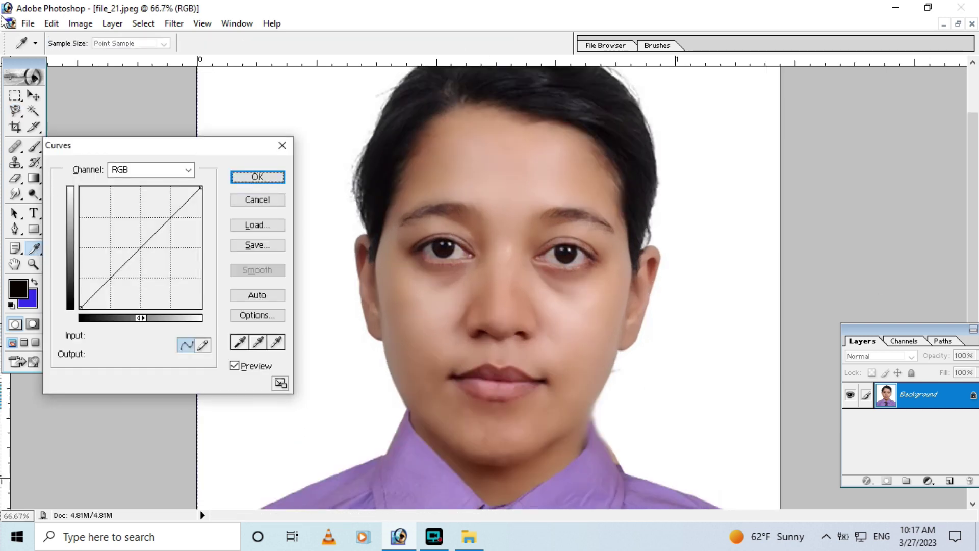
click(140, 247)
drag(139, 247, 138, 243)
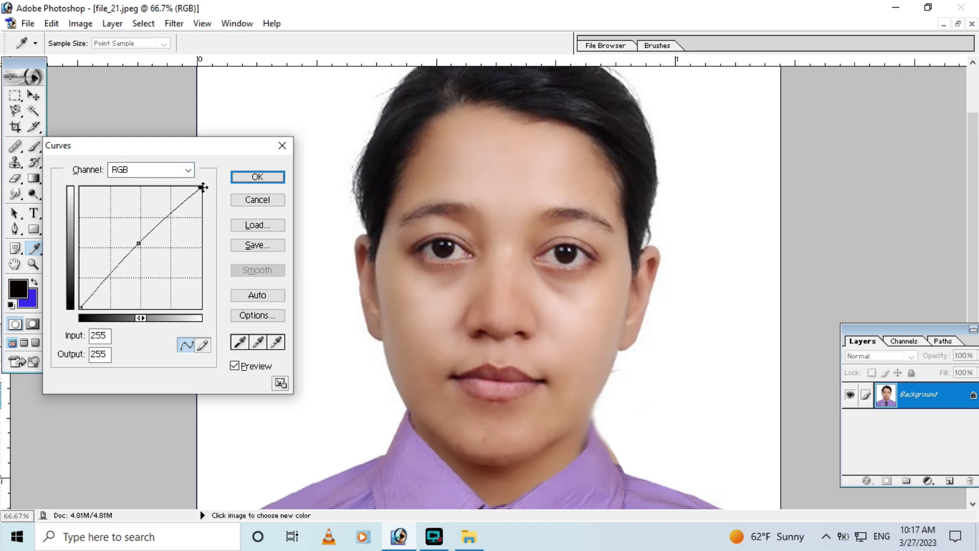
drag(202, 187, 203, 188)
drag(80, 308, 87, 301)
click(257, 177)
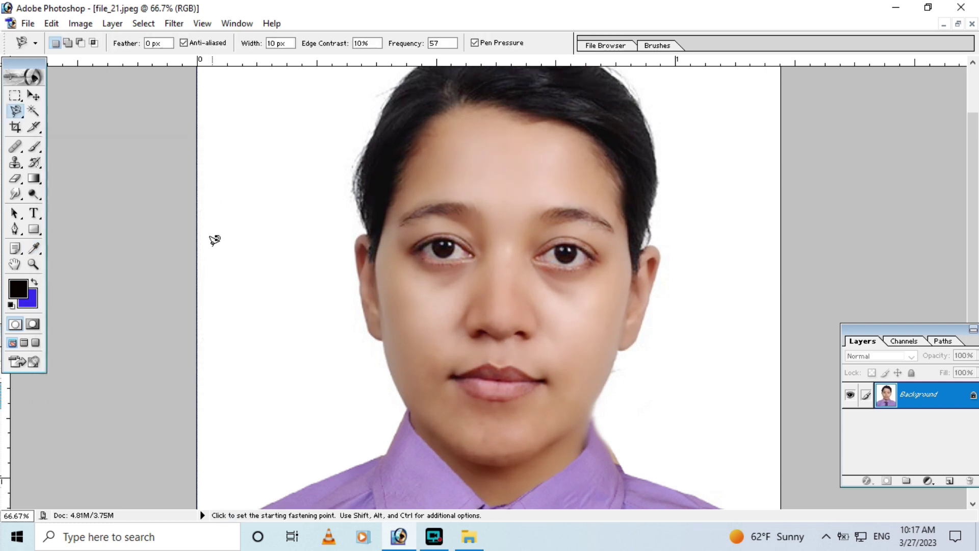
- In Selective Color, adjust the Black amount for Reds and Yellows
click(89, 24)
mouse_move(113, 60)
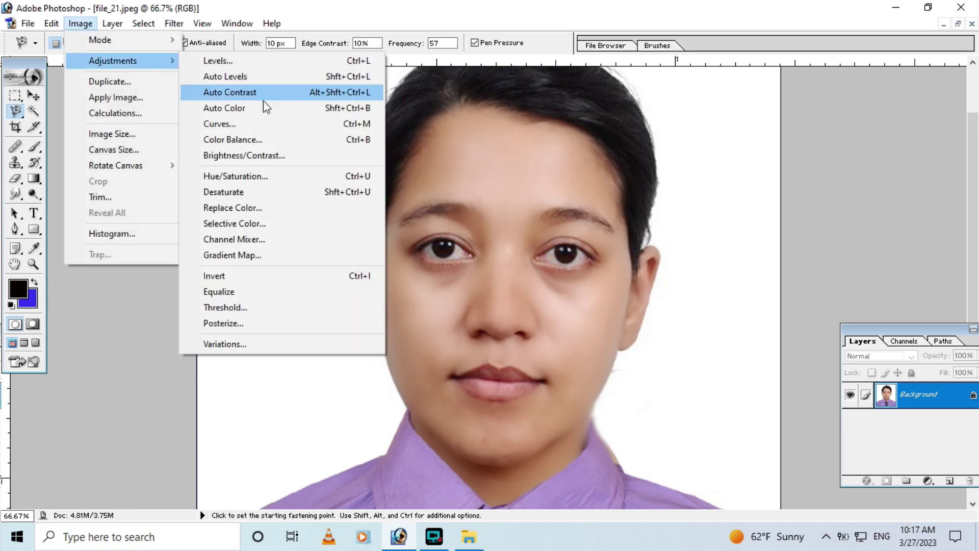
click(234, 224)
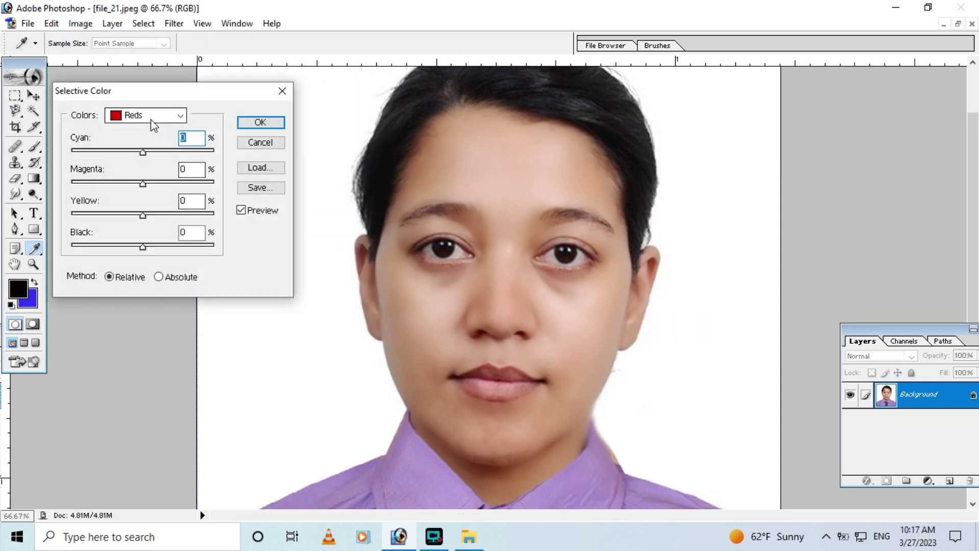
drag(145, 247, 157, 248)
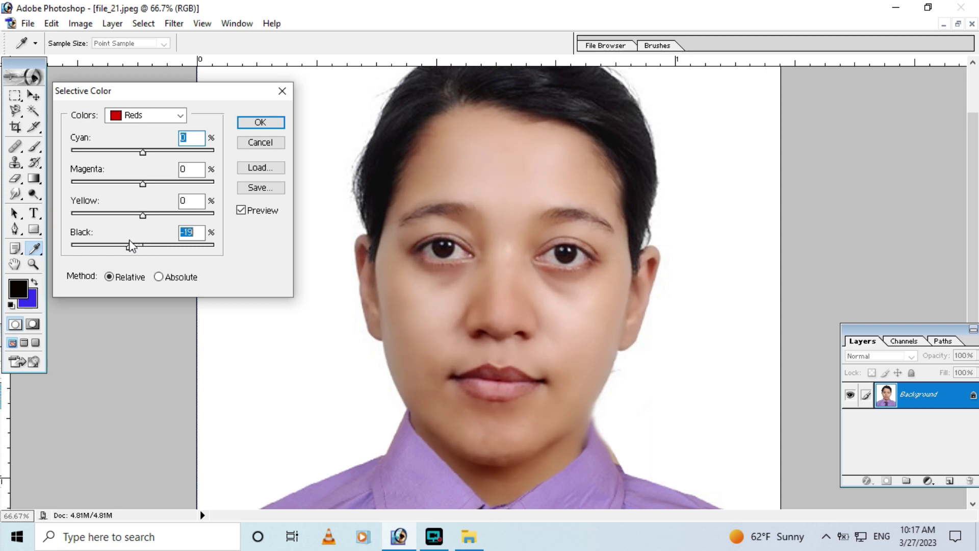
drag(132, 245, 141, 247)
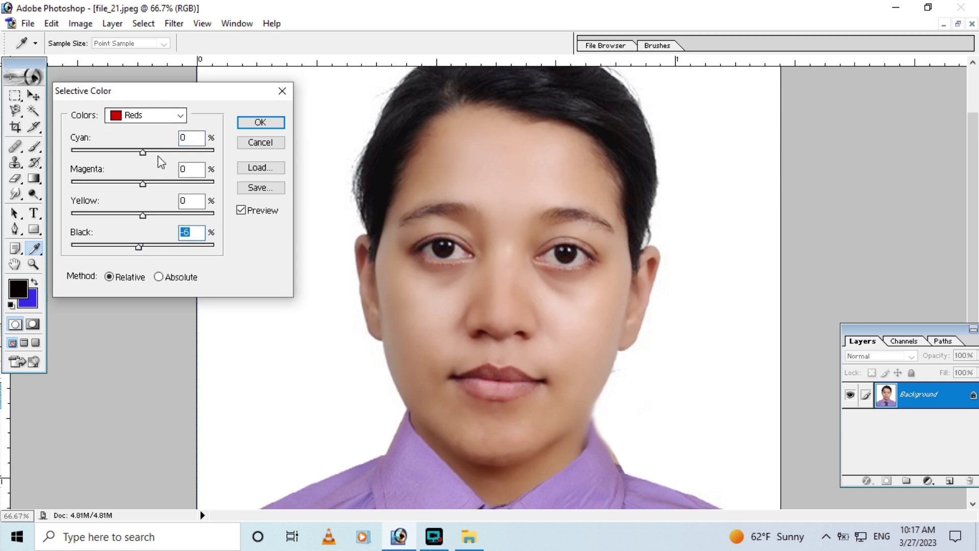
click(153, 115)
click(146, 142)
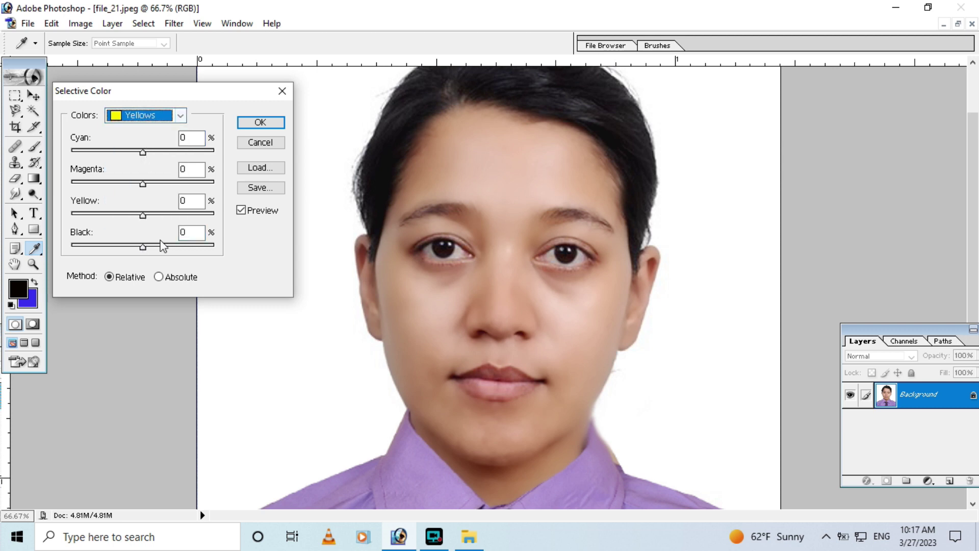
click(143, 246)
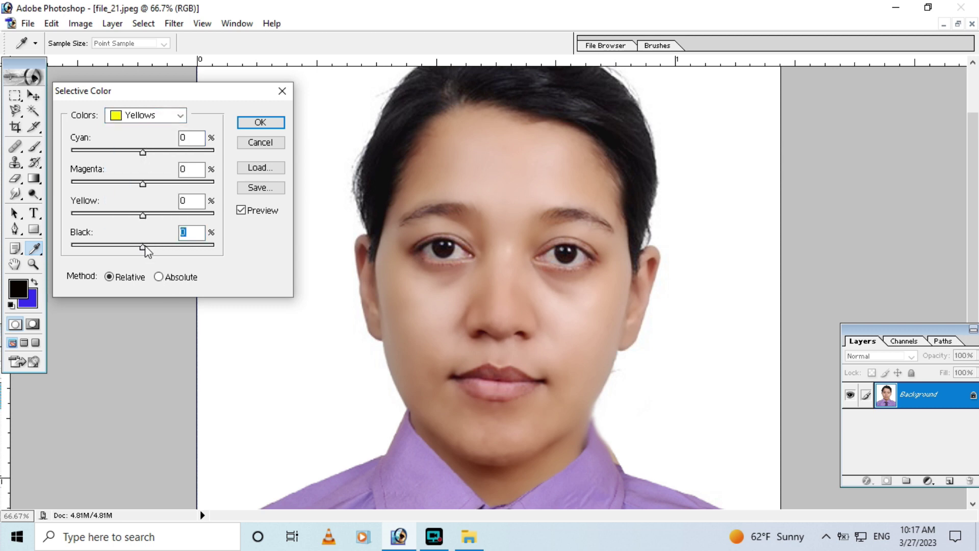
mouse_move(152, 252)
mouse_down()
mouse_move(162, 252)
mouse_move(101, 239)
mouse_up()
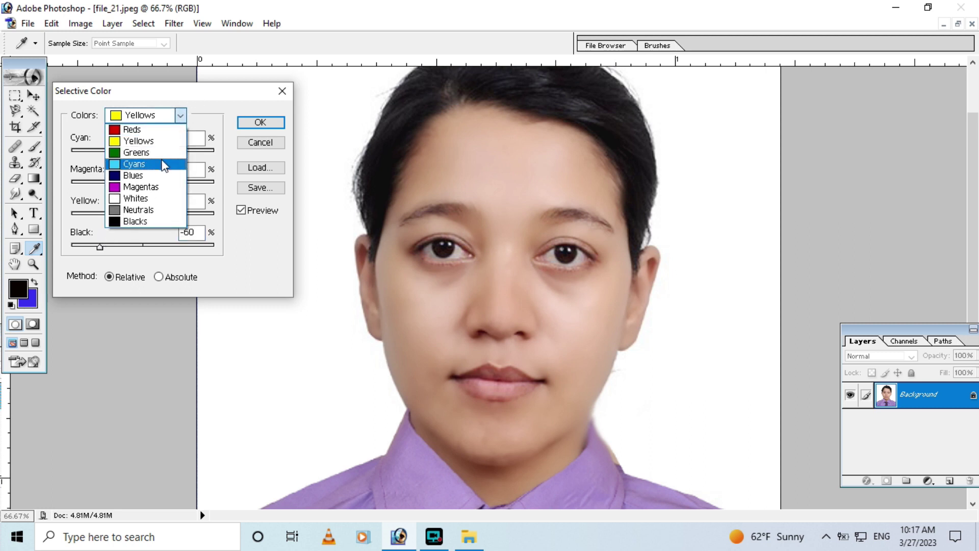
- Adjust Black for Cyans and Whites, deepen Blacks by +22 black, and apply
click(161, 162)
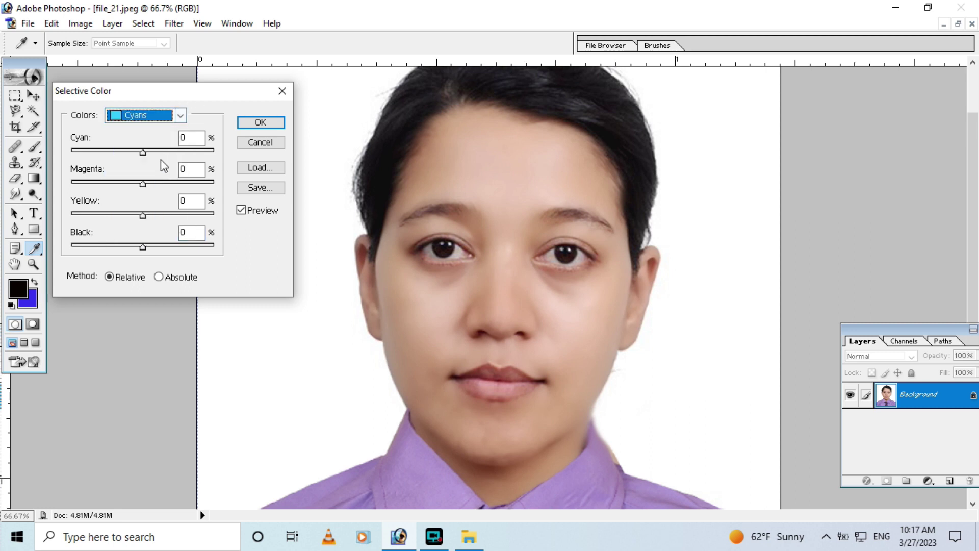
click(147, 253)
mouse_move(163, 252)
mouse_down()
mouse_move(136, 245)
mouse_move(221, 269)
mouse_up()
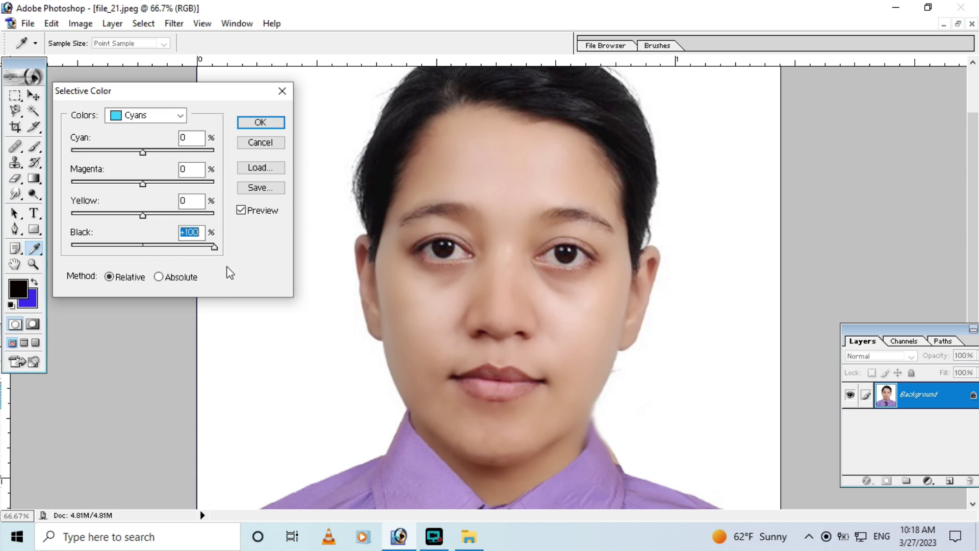
click(181, 116)
click(135, 198)
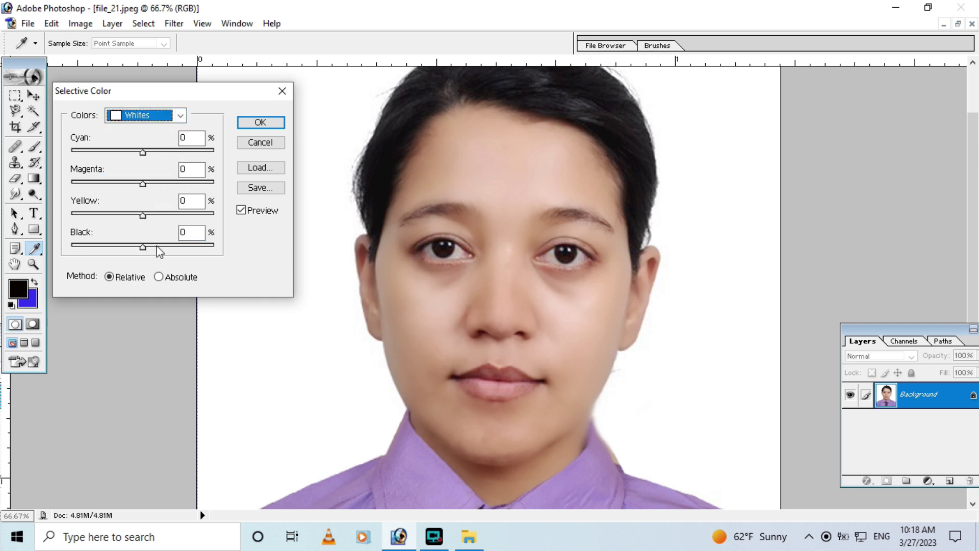
drag(143, 245, 161, 259)
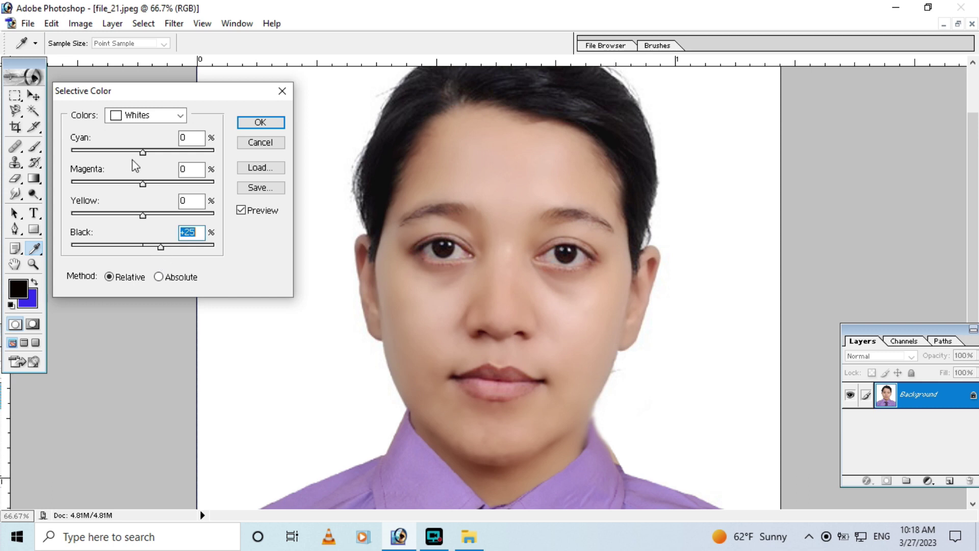
click(158, 123)
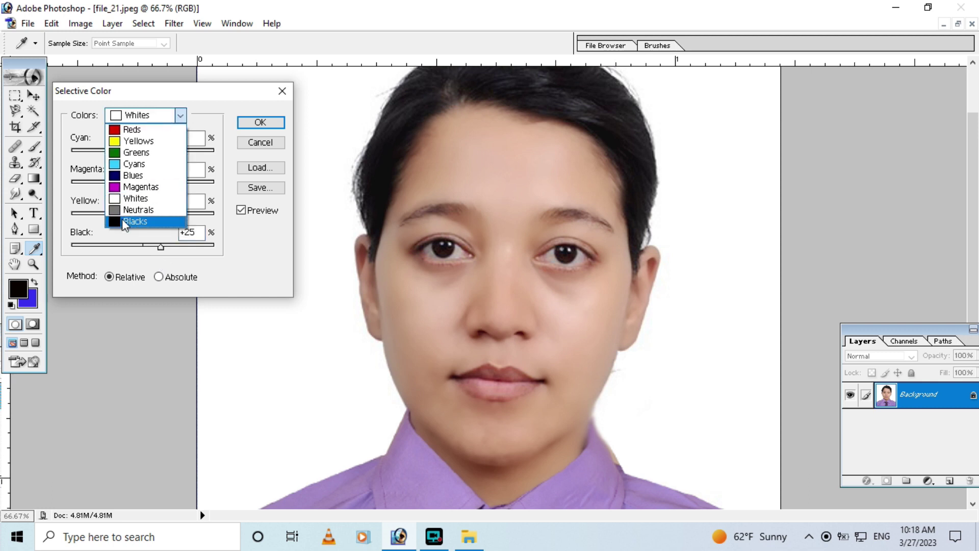
click(122, 219)
drag(143, 247, 155, 250)
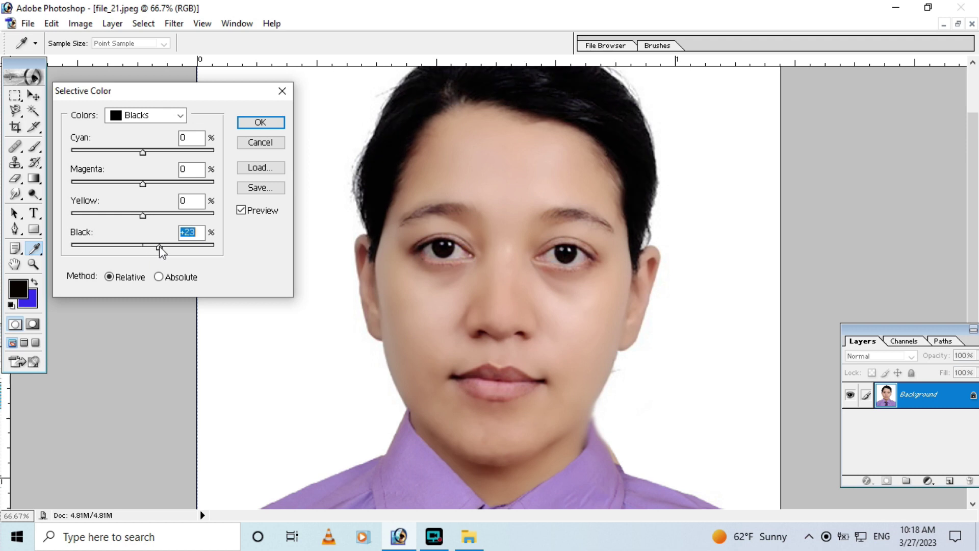
drag(154, 250, 154, 249)
key(Return)
- Switch to Neutrals and tweak the black amount to lighten neutral tones
click(162, 115)
click(134, 209)
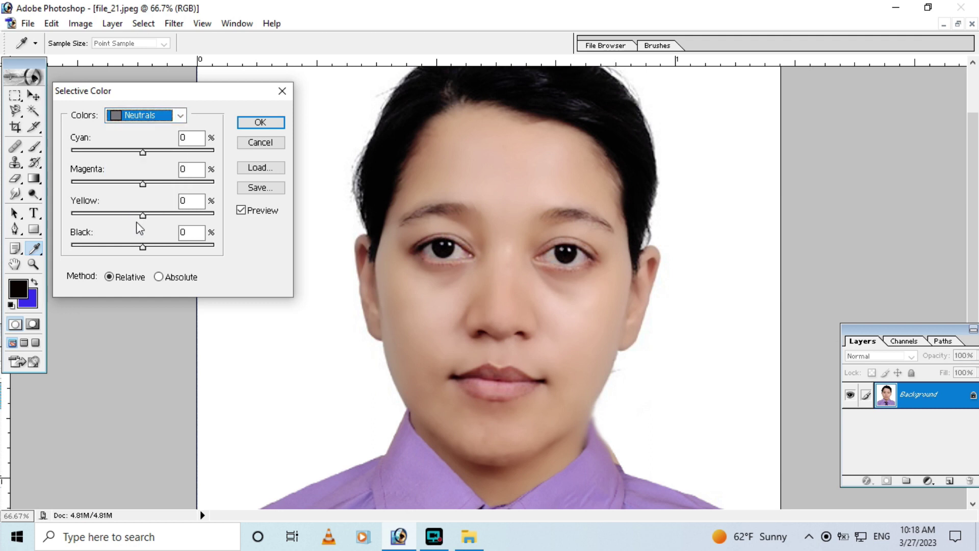
mouse_move(144, 246)
mouse_down()
mouse_move(134, 244)
mouse_move(148, 249)
mouse_up()
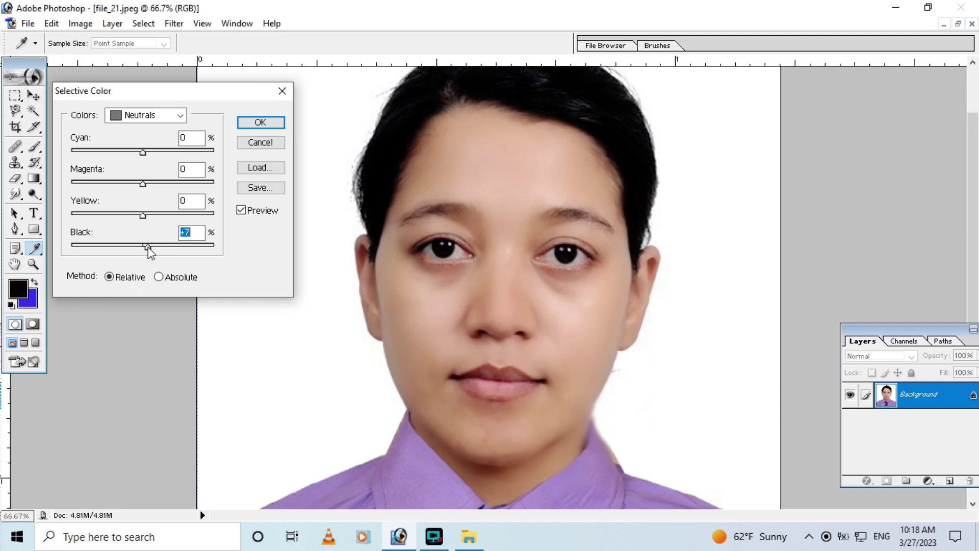
- Apply the neutral-tone Selective Color lightening and zoom out to see the whole photo
click(261, 123)
key(l)
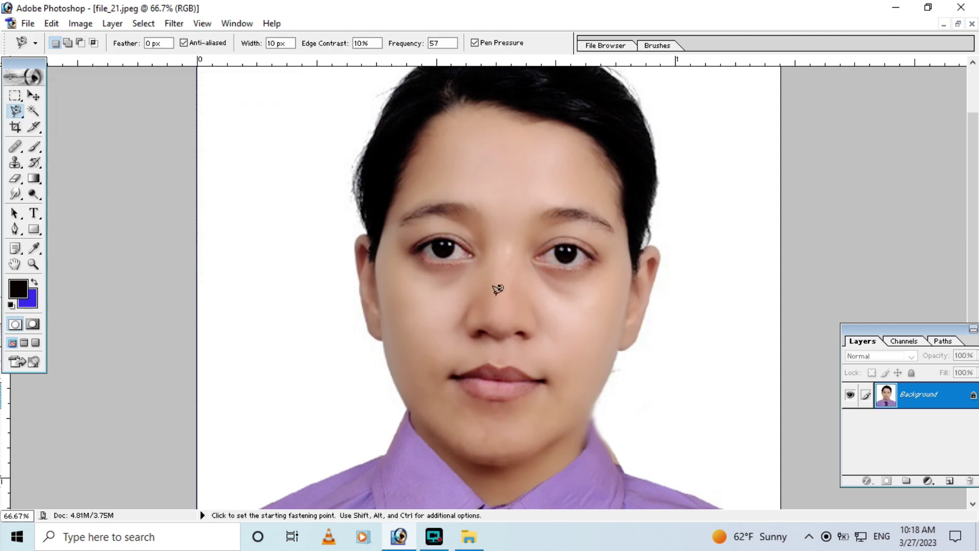
alt+click(499, 268)
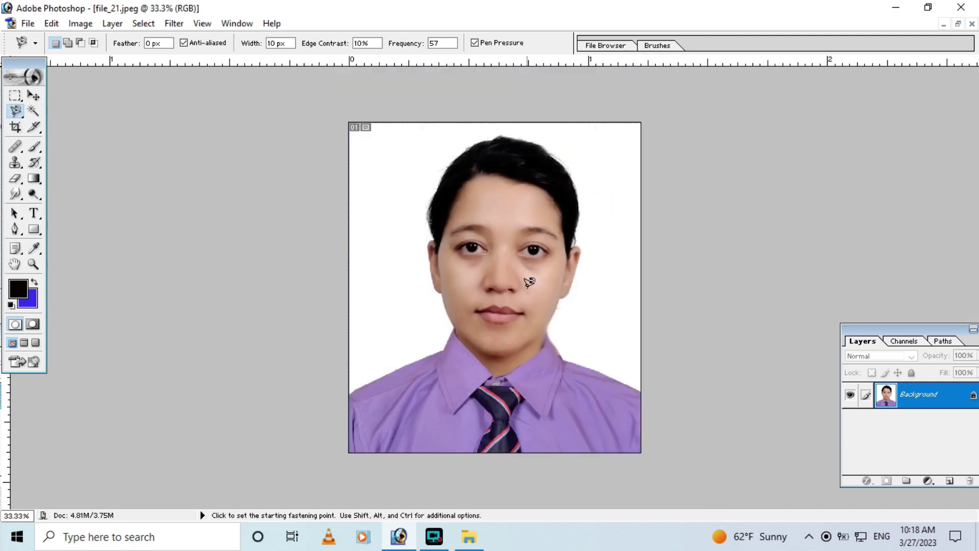
click(515, 280)
alt+click(495, 258)
- Close School Dress NEW.psd without saving, leaving only file_21.jpeg open
click(959, 24)
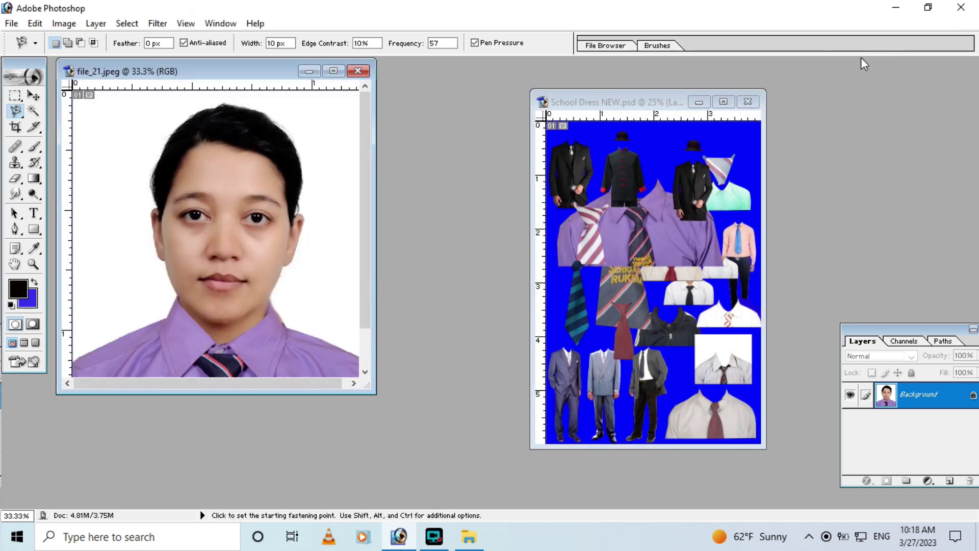
click(745, 103)
click(491, 207)
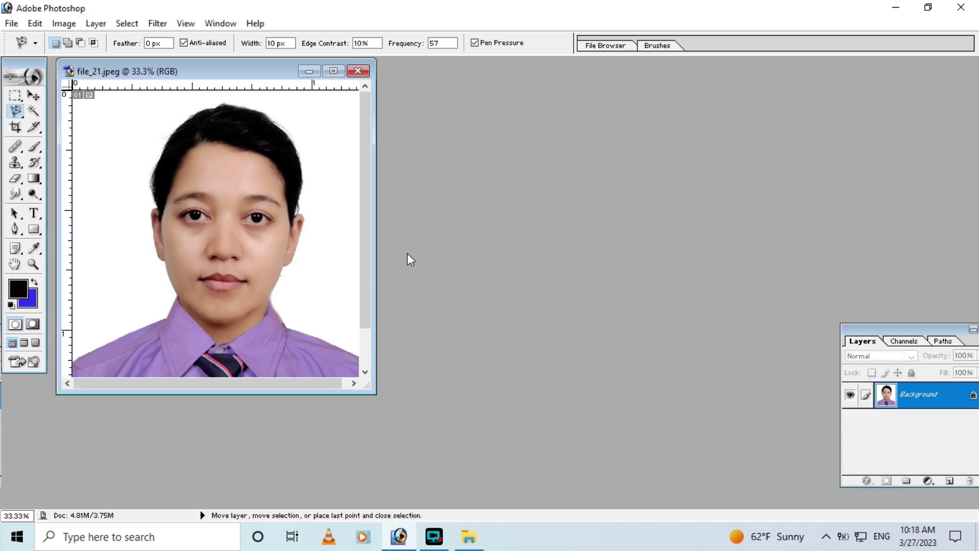
- Create a transparent 4 x 6 inch, 1000 ppi document and rotate it 90° CW to landscape
key(ctrl+n)
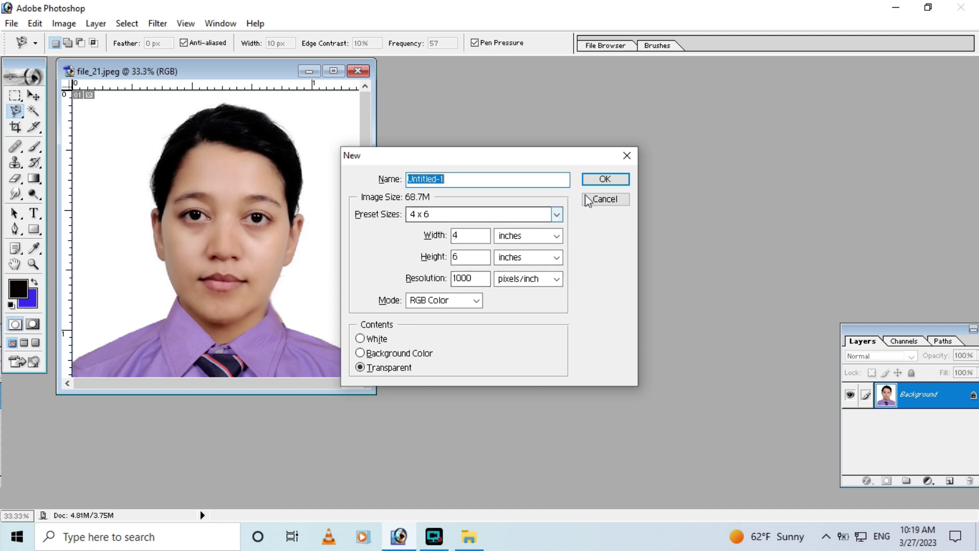
click(624, 181)
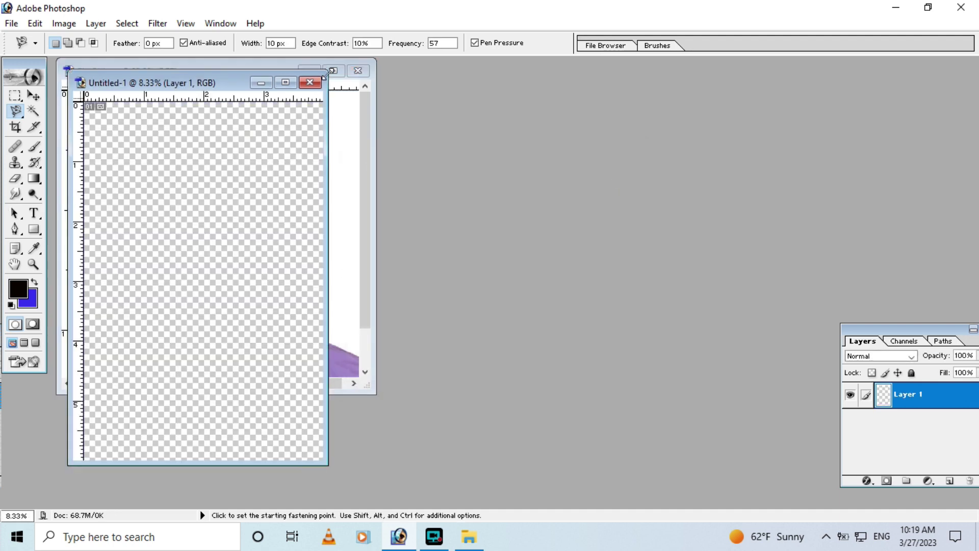
drag(198, 78, 591, 83)
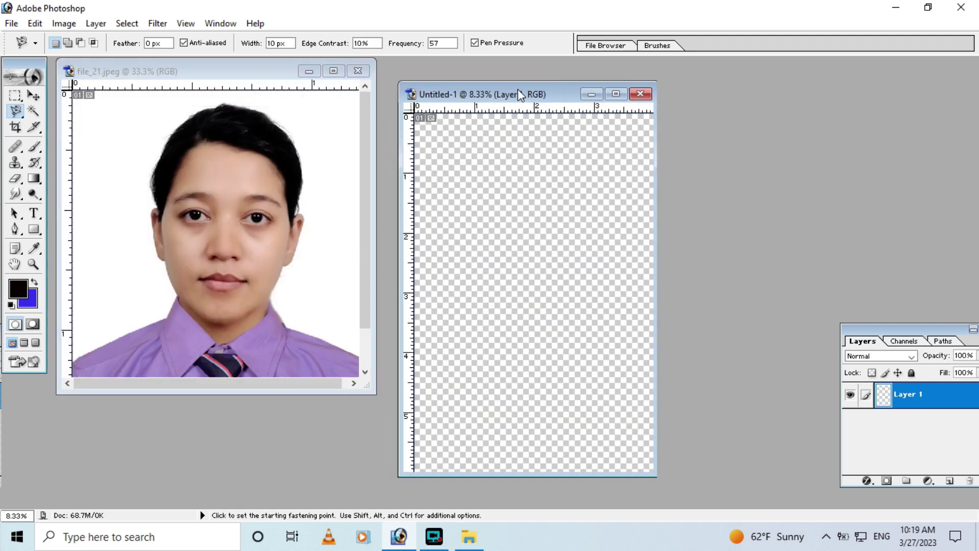
click(59, 26)
mouse_move(100, 166)
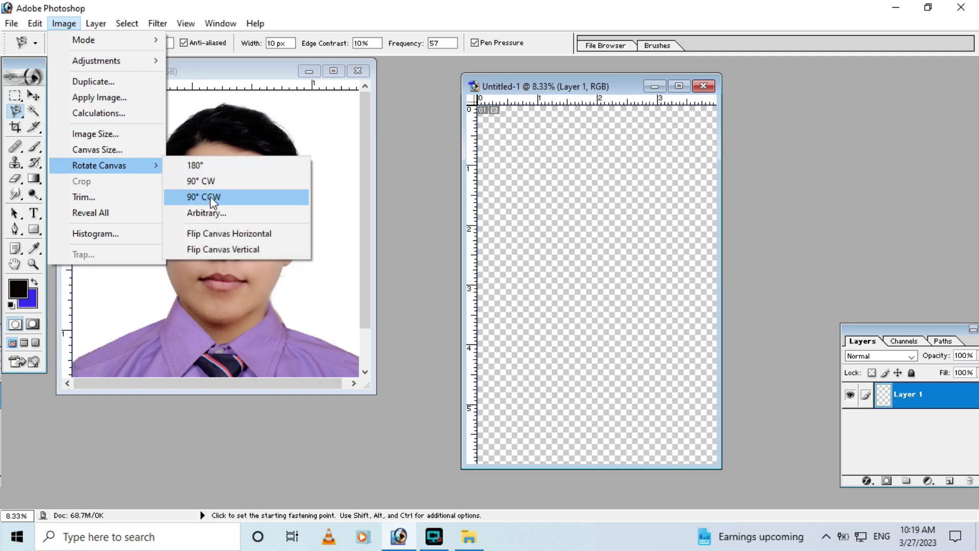
click(210, 196)
- Drag a copy of the passport photo into the new sheet as Layer 2
click(33, 95)
click(212, 217)
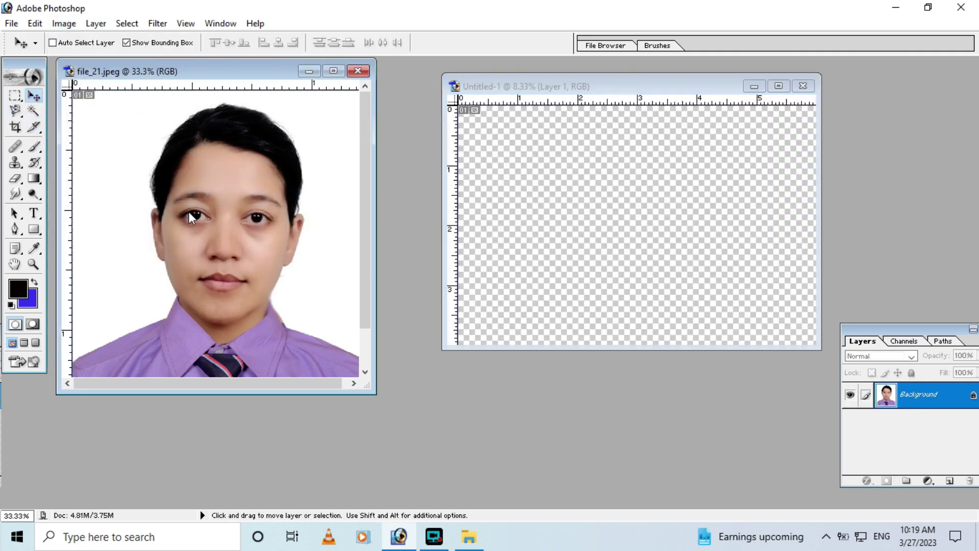
drag(212, 216, 556, 188)
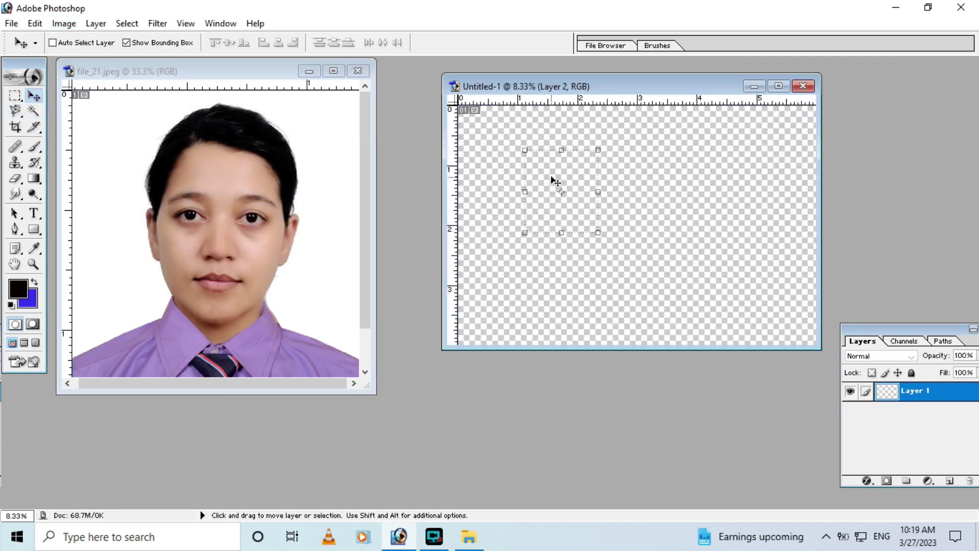
- Place the photo in the sheet's top-left corner and add a second copy beside it
click(763, 89)
click(74, 498)
drag(434, 261, 367, 216)
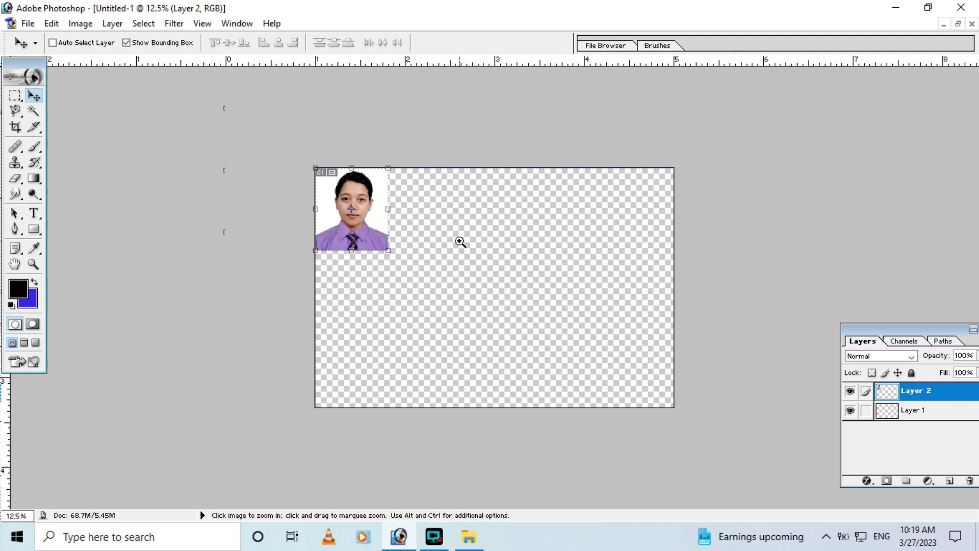
key(ctrl+plus)
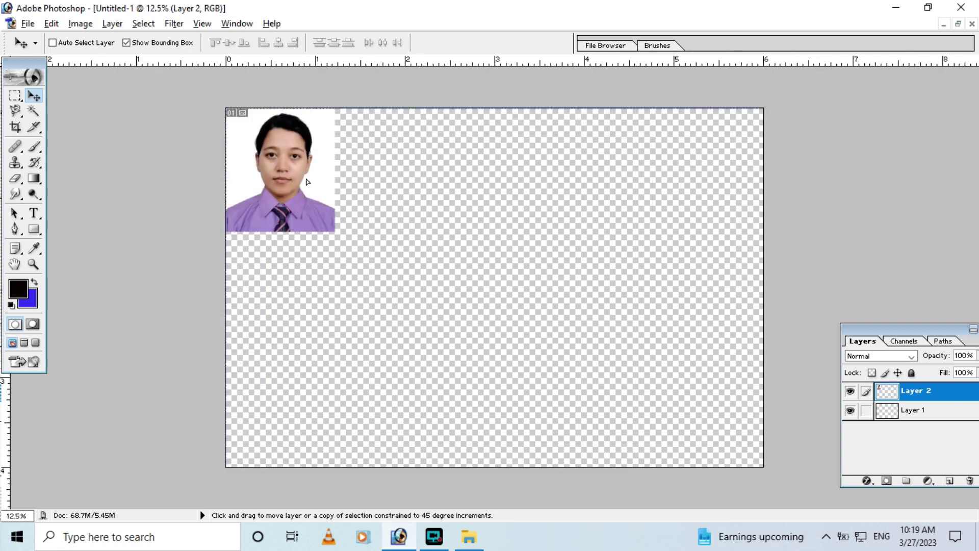
drag(254, 181, 372, 180)
drag(409, 210, 406, 210)
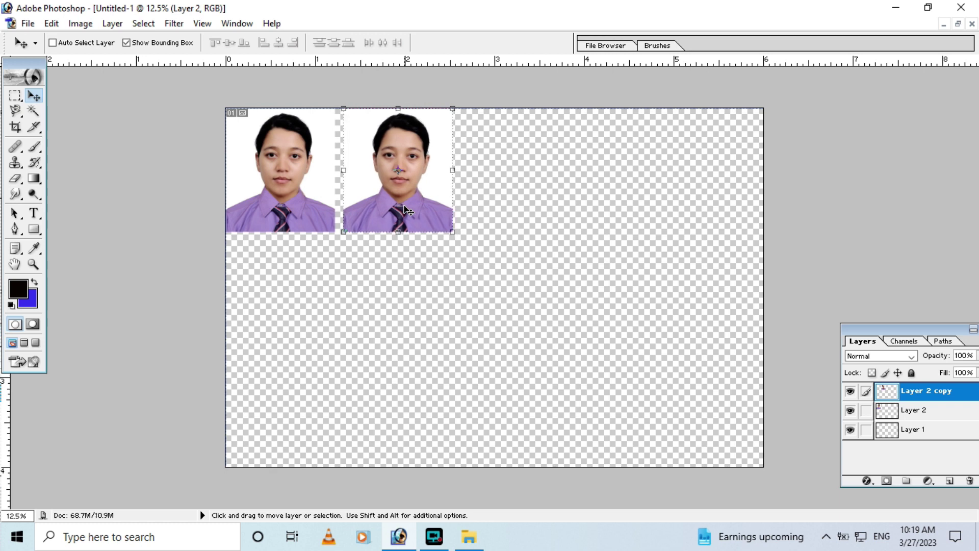
- Add a third photo copy and nudge it right into line with the others
drag(375, 187, 478, 175)
right_click(411, 190)
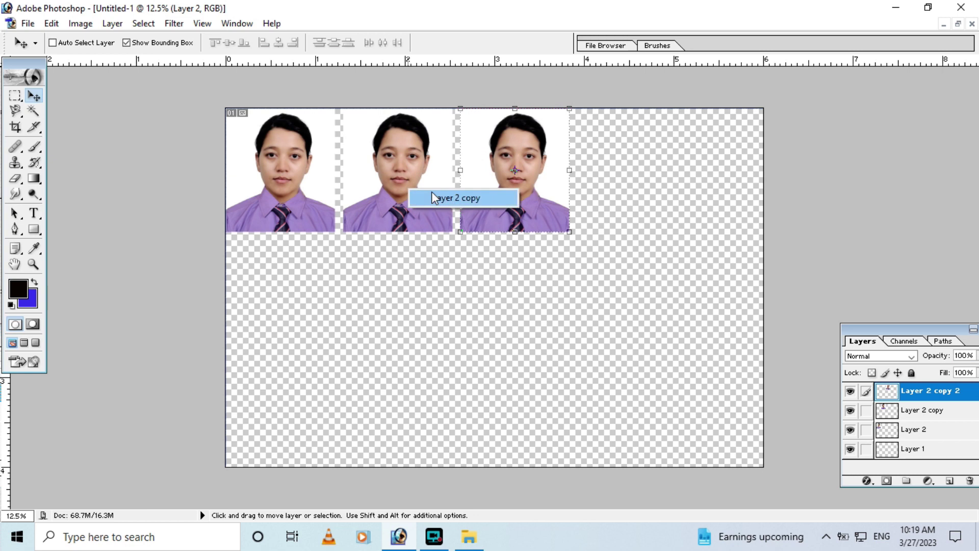
click(448, 197)
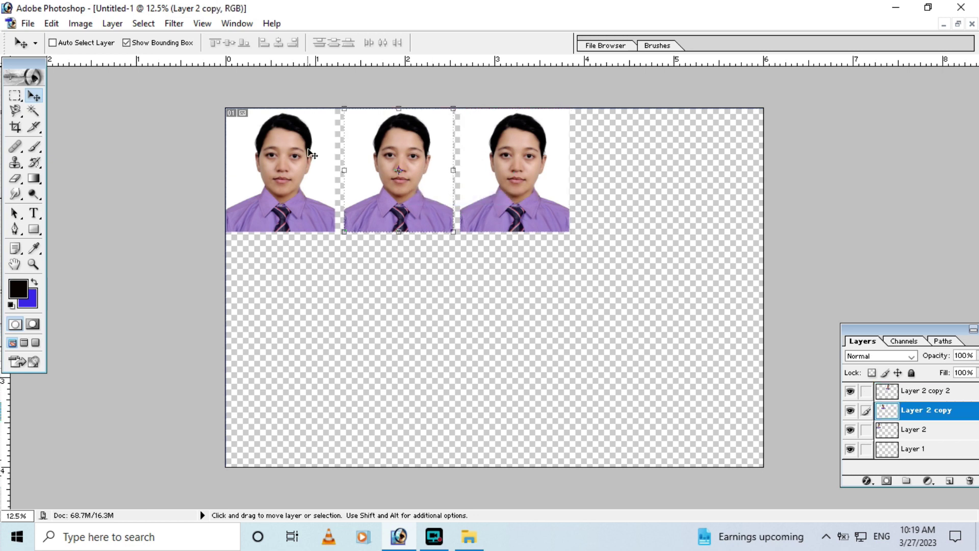
right_click(519, 165)
click(521, 168)
key(shift+Right)
key(shift+Right)
- Add fourth and fifth copies to finish the row and link all five layers
drag(493, 163, 611, 177)
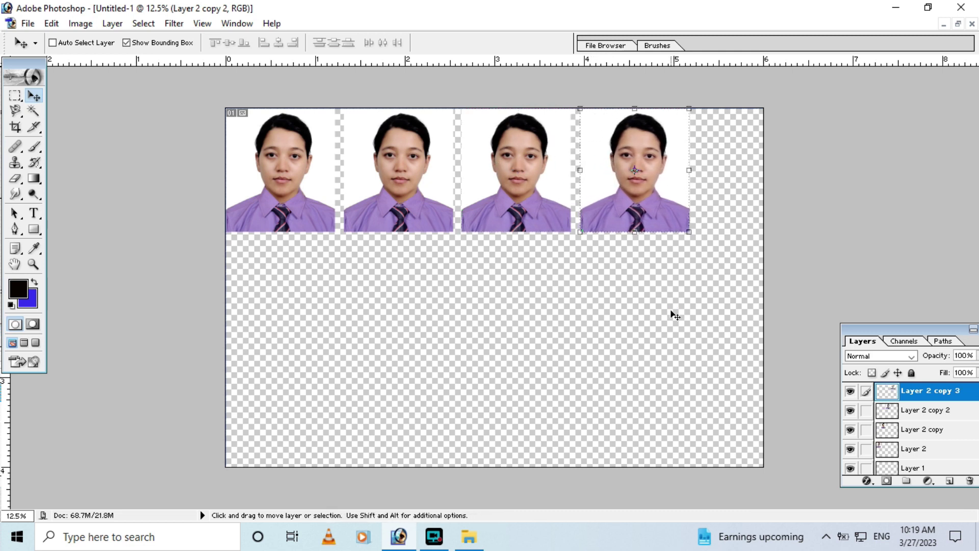
key(shift+alt)
drag(640, 165, 723, 167)
key(shift+Right)
key(shift+Right)
key(shift+Right)
key(shift+Right)
key(shift+Right)
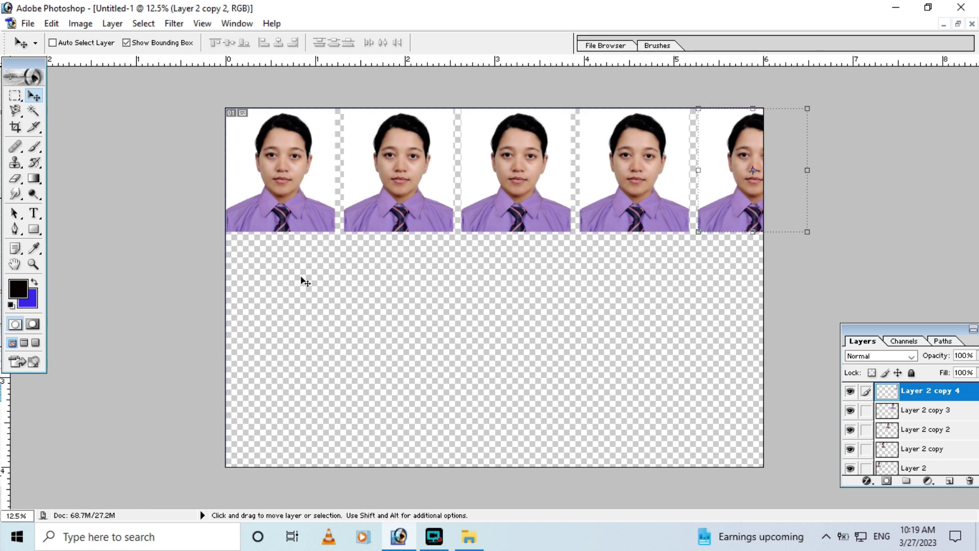
drag(875, 470, 860, 429)
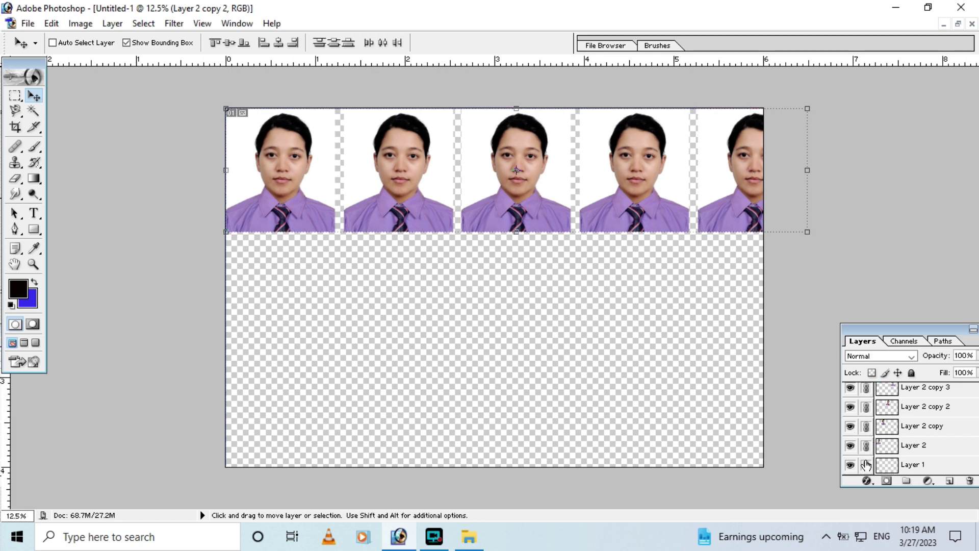
- Merge the linked photos into one layer and scale it to about 88.6% at top-left
key(ctrl+e)
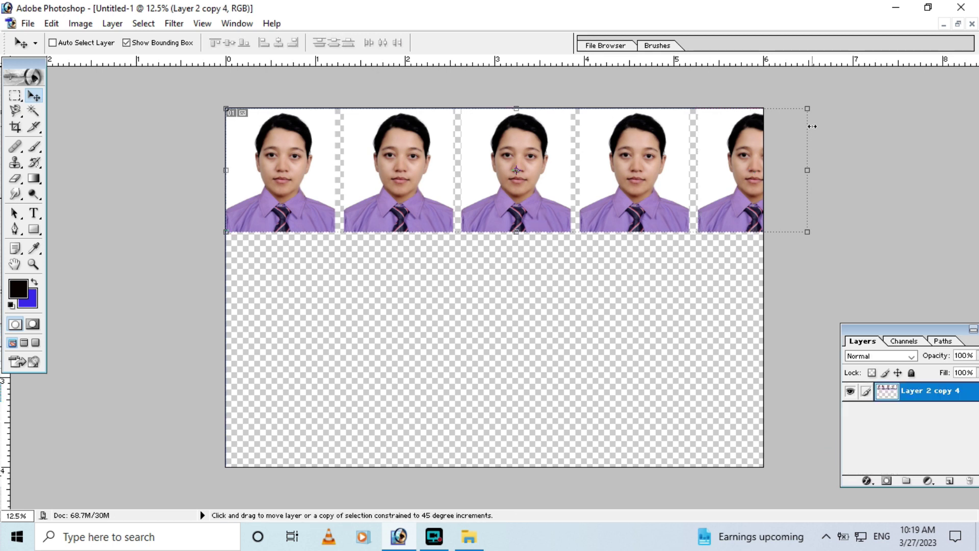
drag(808, 109, 779, 114)
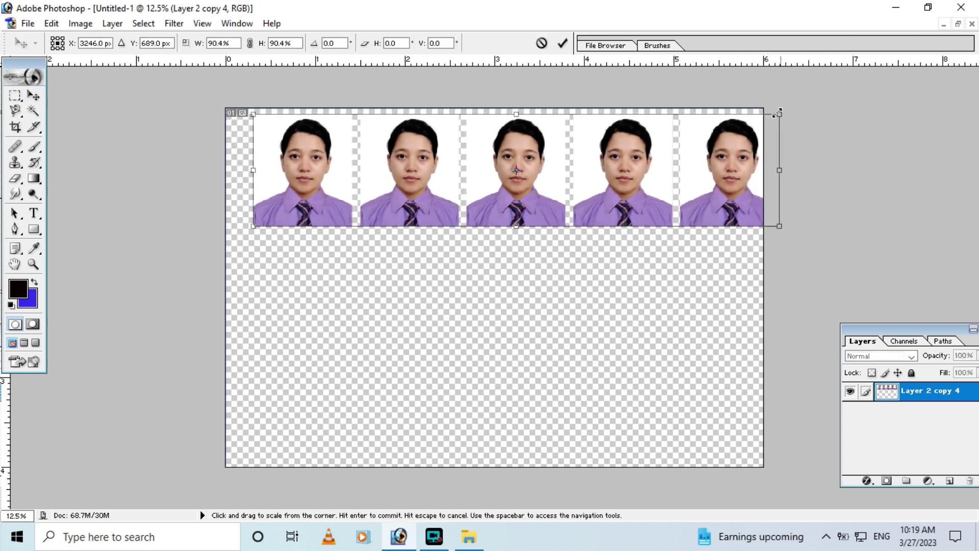
drag(713, 158, 693, 152)
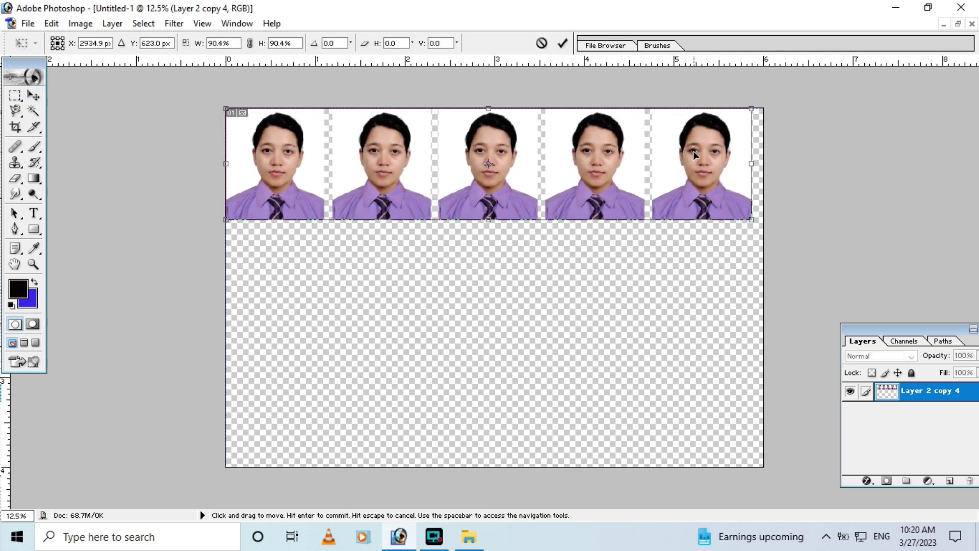
drag(757, 104, 750, 104)
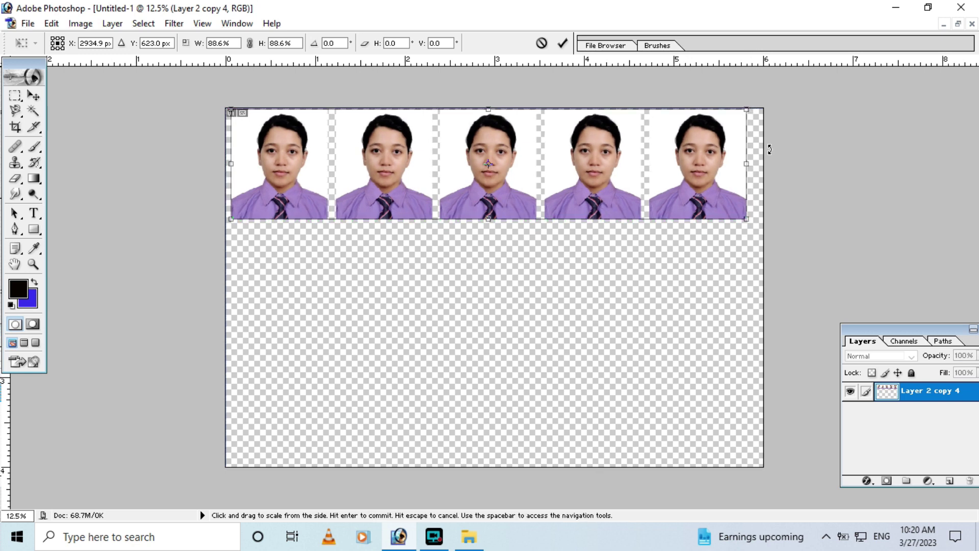
key(Right)
key(Right)
key(Right)
key(Right)
key(Right)
key(Right)
key(Right)
key(Right)
key(Down)
key(Down)
key(Down)
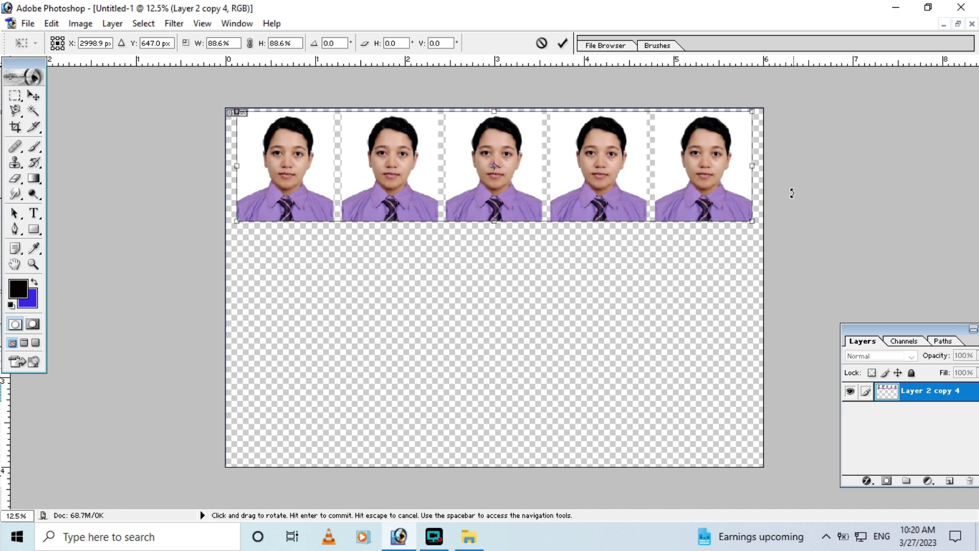
key(Return)
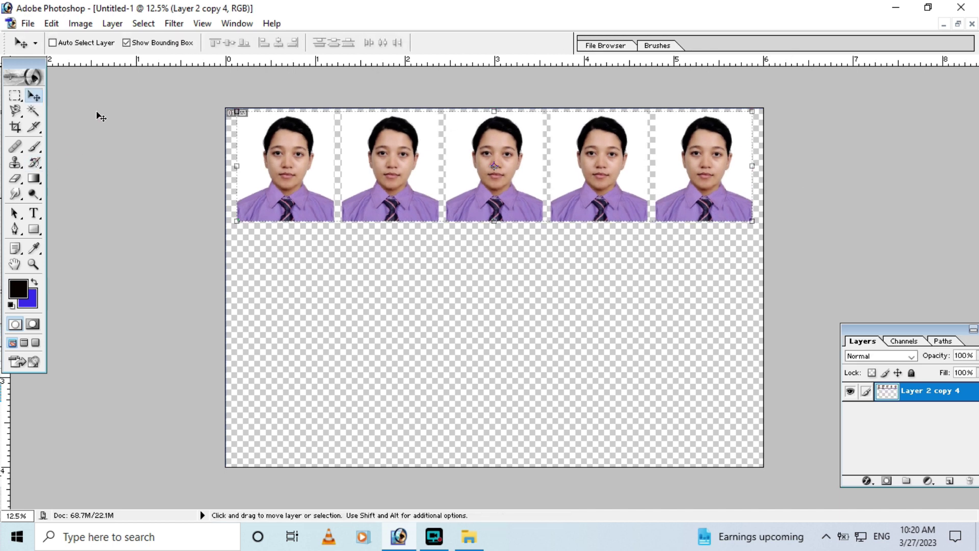
- Enlarge the strip to 101.1% so it spans the sheet width, nudging it into place
key(shift)
key(alt)
drag(755, 111, 758, 105)
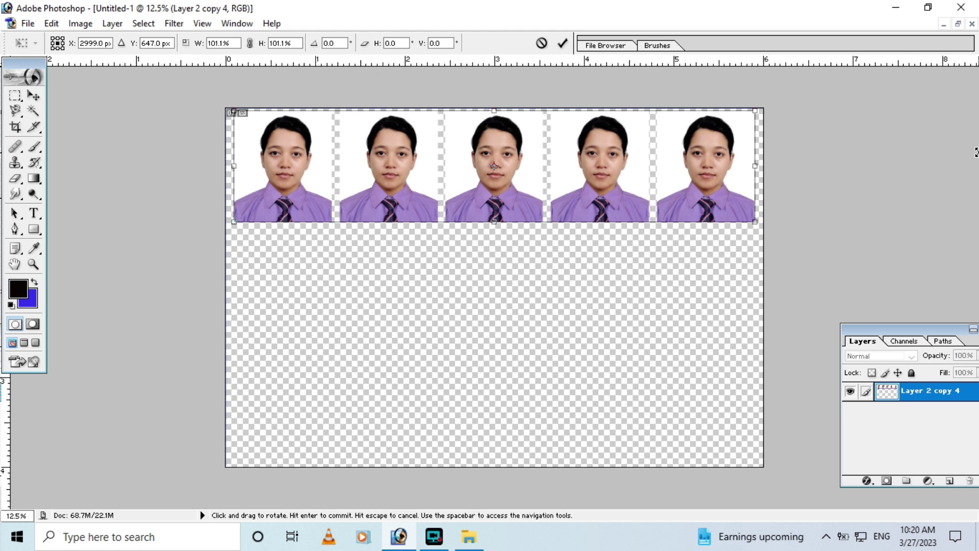
key(Left)
key(Return)
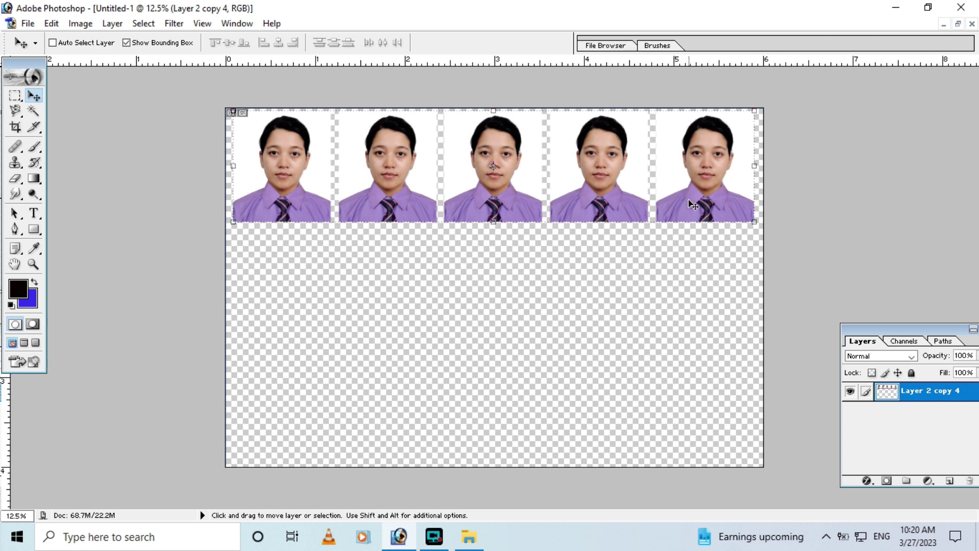
key(Up)
- Copy the photo row straight down twice to form the second and third rows
key(shift+alt)
drag(590, 176, 607, 281)
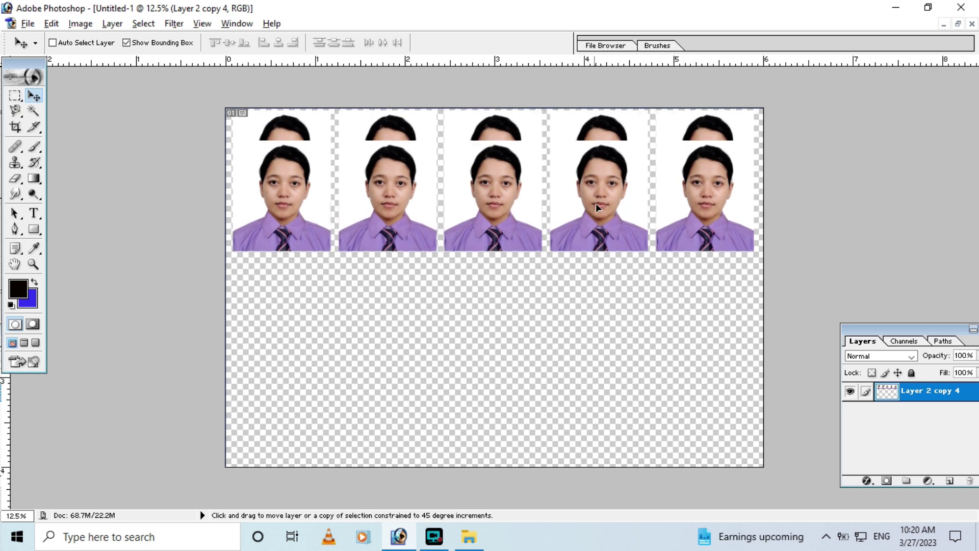
drag(608, 282, 623, 394)
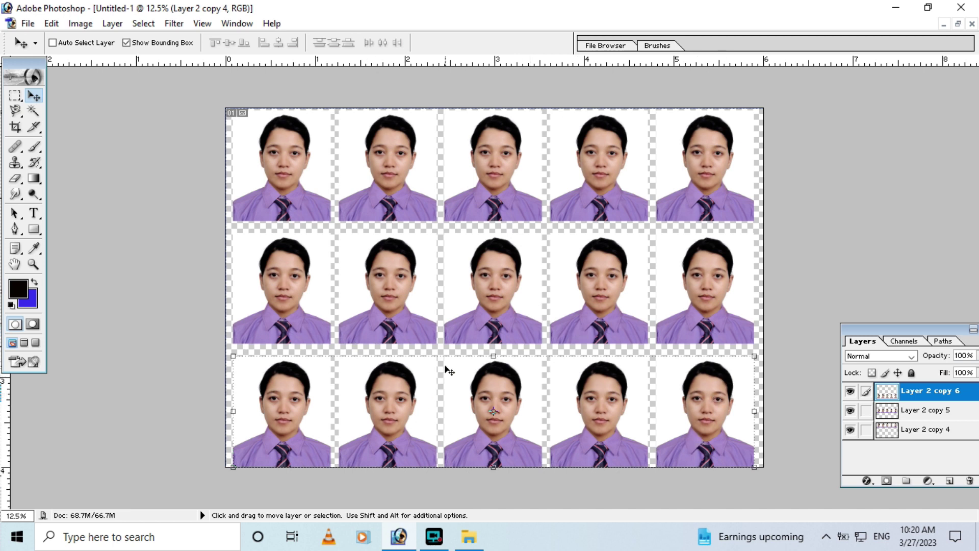
drag(445, 367, 444, 365)
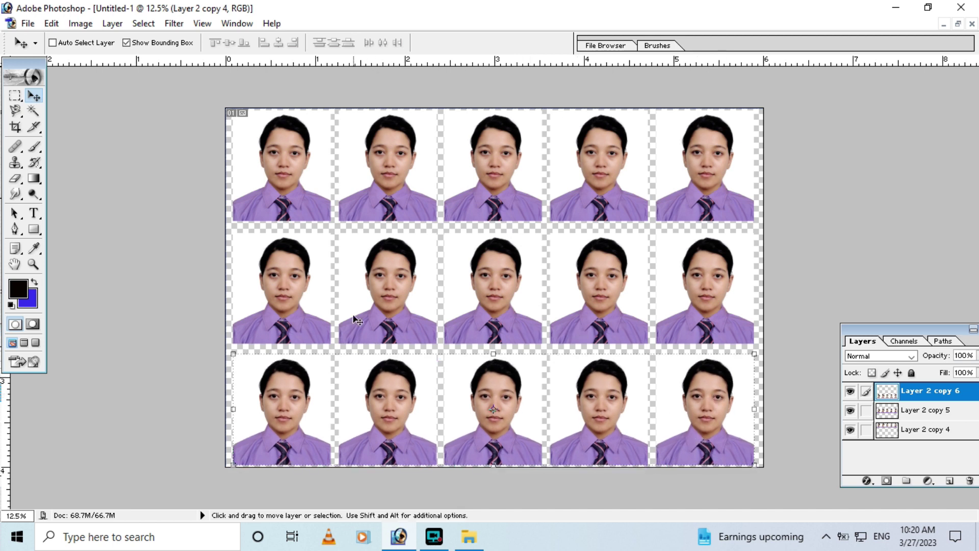
- Align the middle row, link all three rows and merge them into Layer 2 copy 5
right_click(388, 295)
click(436, 298)
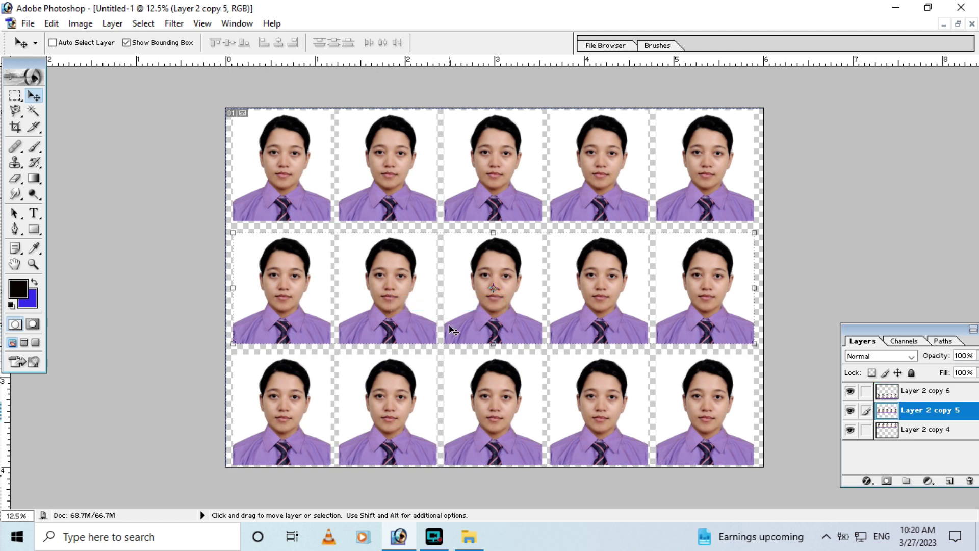
key(shift+Up)
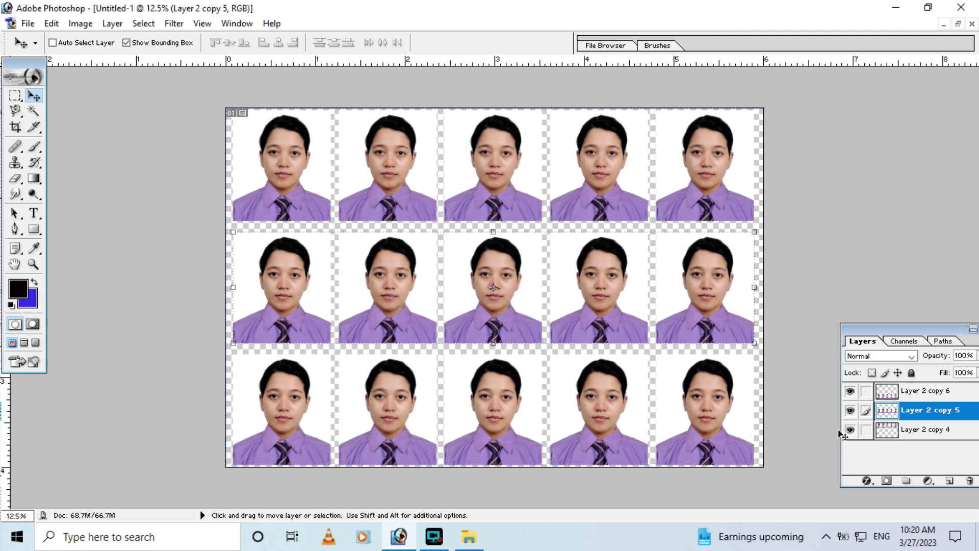
click(866, 430)
click(865, 391)
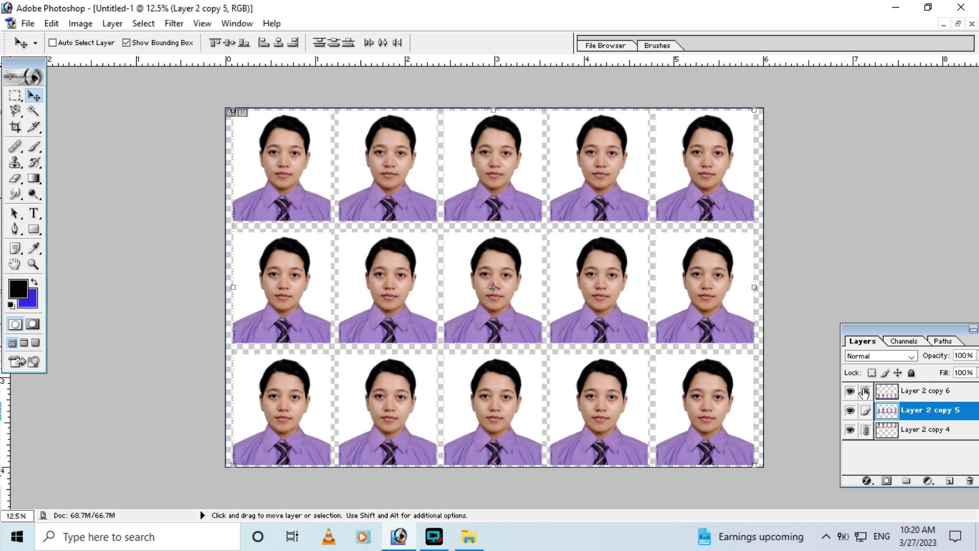
key(ctrl+e)
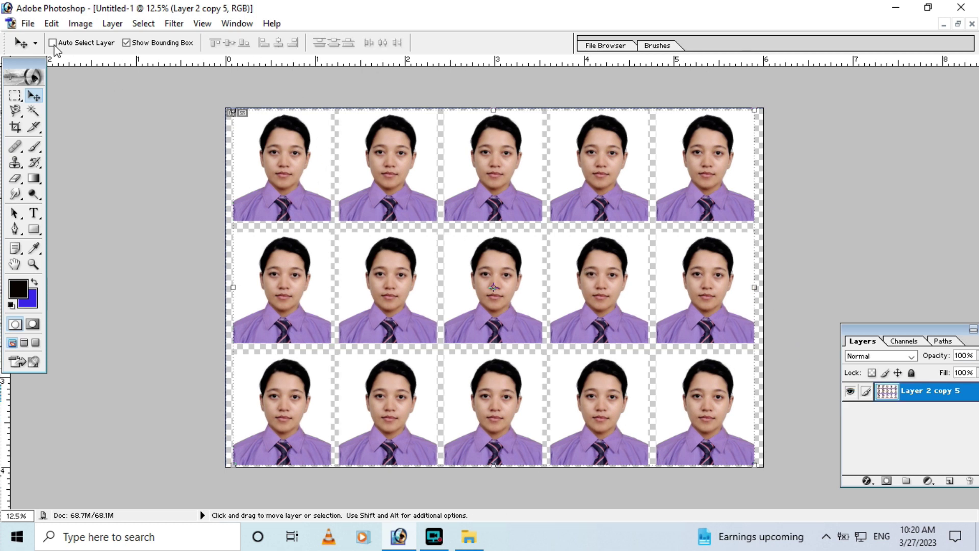
click(51, 23)
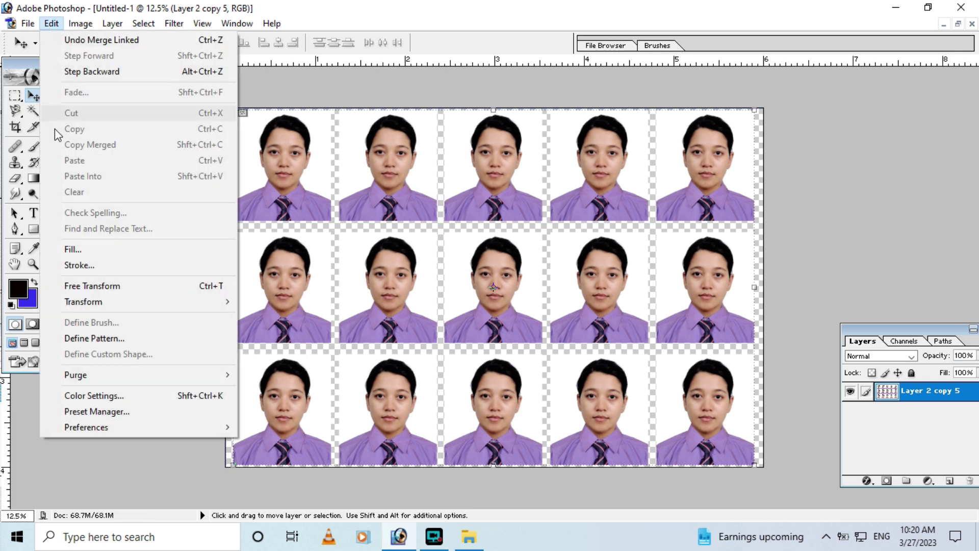
- Stroke Layer 2 copy 5 with a 1 px black, centre-aligned outline
click(79, 265)
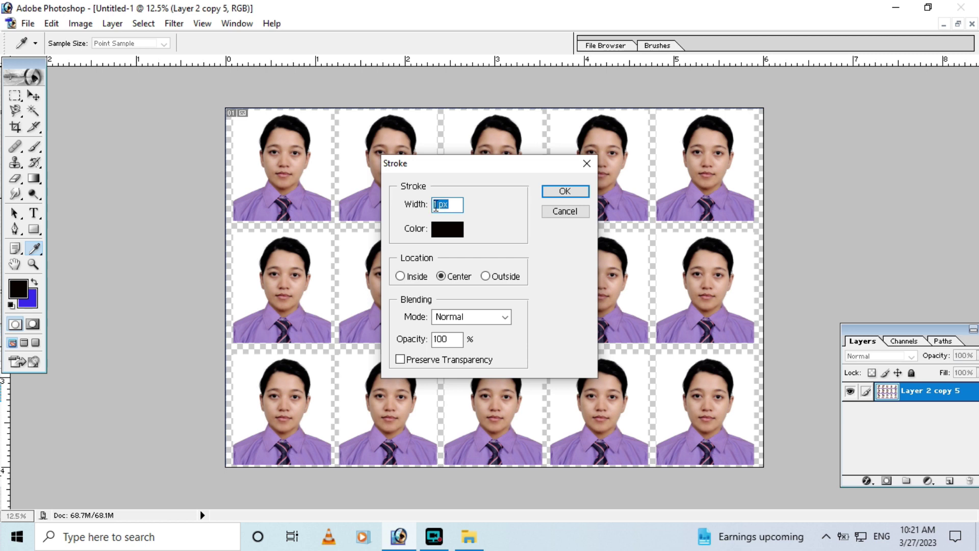
click(564, 192)
key(v)
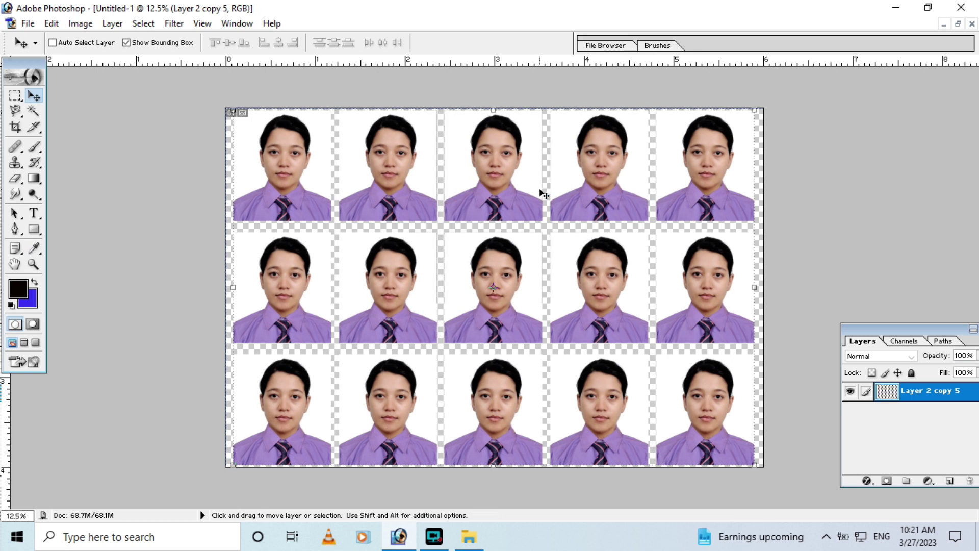
click(567, 257)
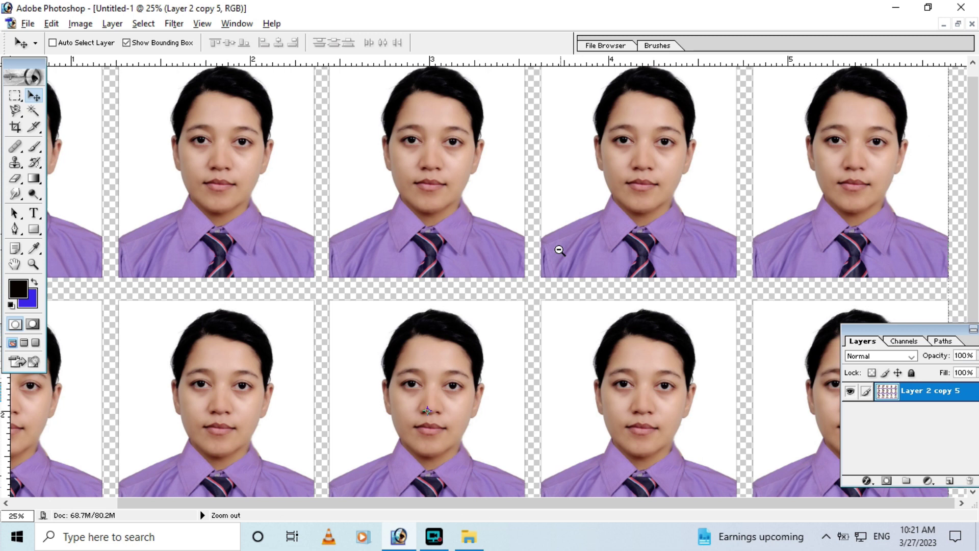
alt+click(561, 248)
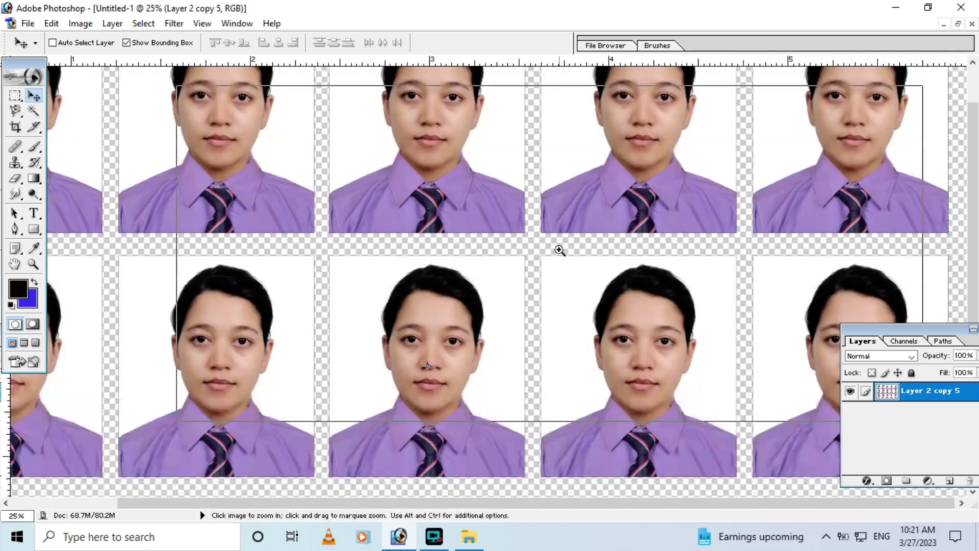
click(559, 251)
alt+click(556, 248)
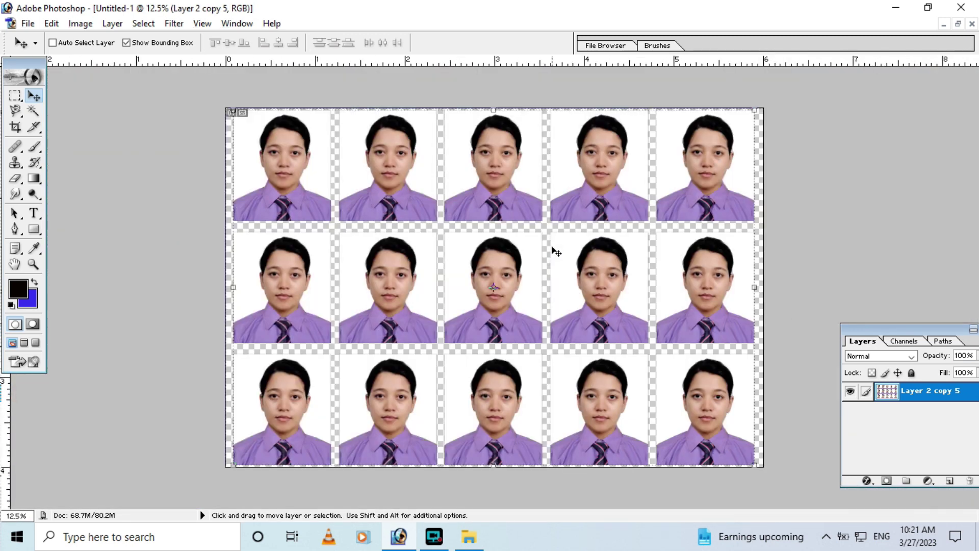